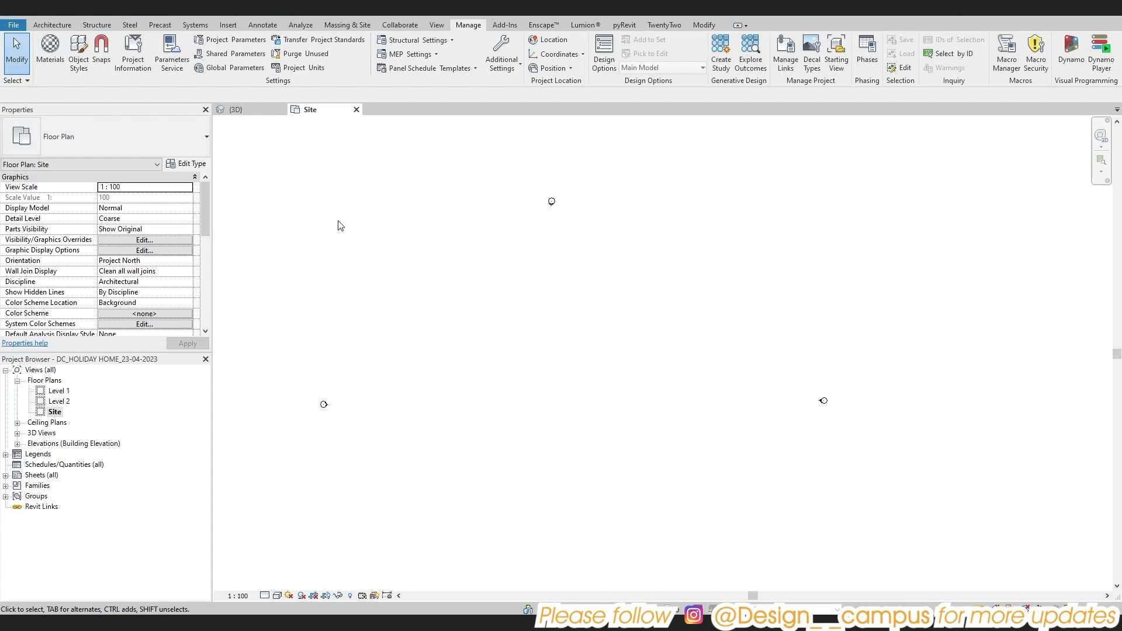
Draw a detail-line rectangle about 74000 by 39000 mm between the elevation markers in the Site plan
scroll(578, 274, down, 1)
key(l)
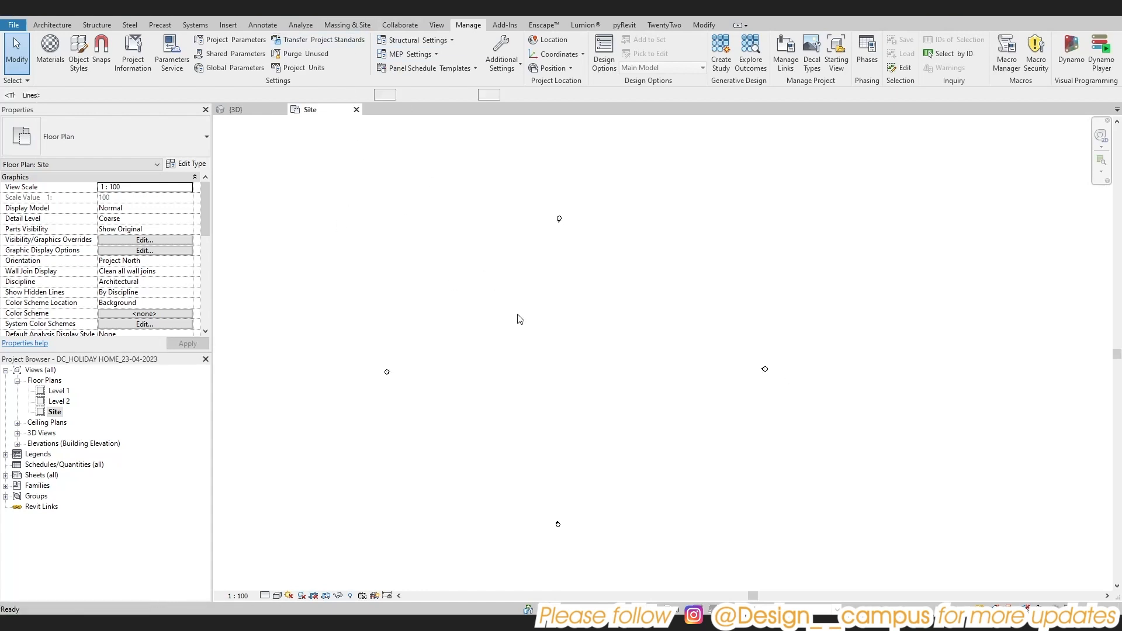
scroll(519, 360, up, 2)
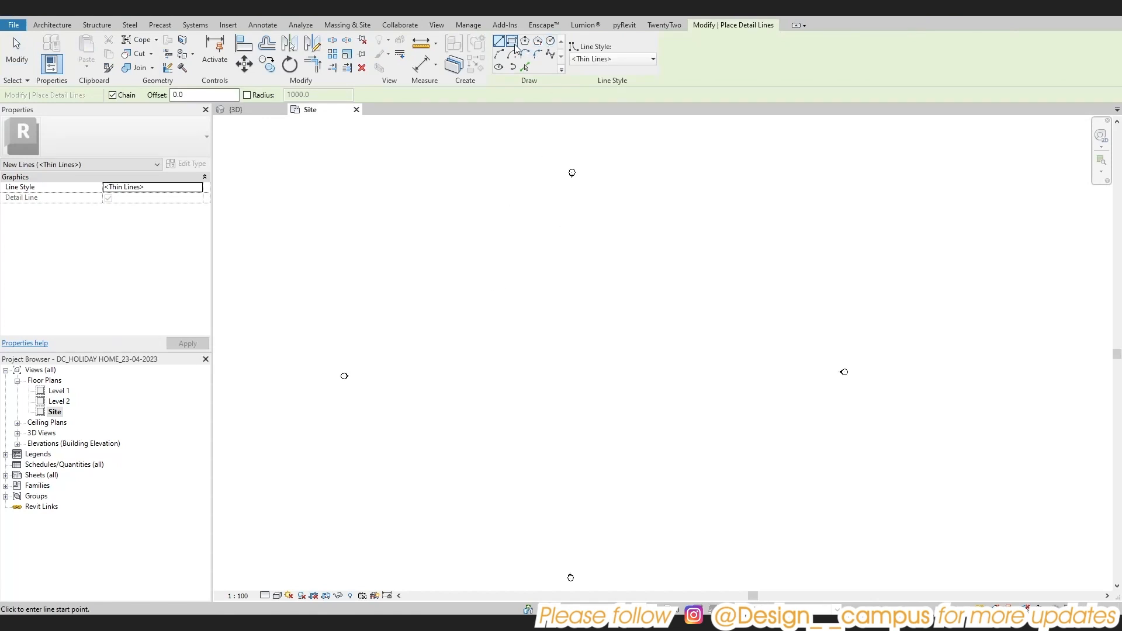
click(512, 41)
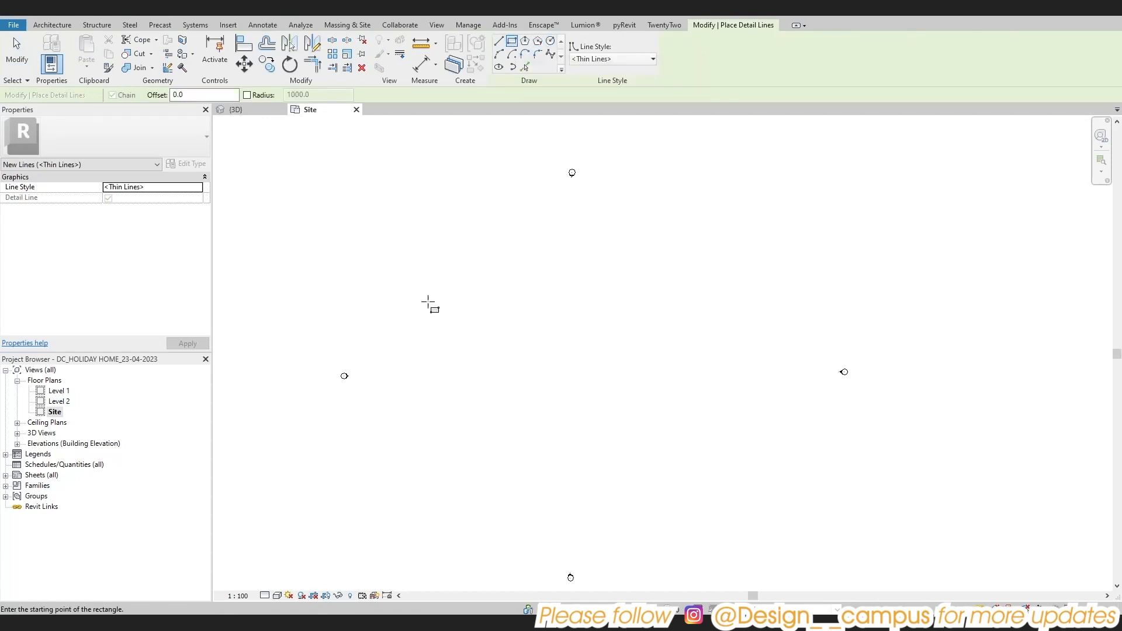
click(407, 264)
click(756, 447)
key(Escape)
key(Escape)
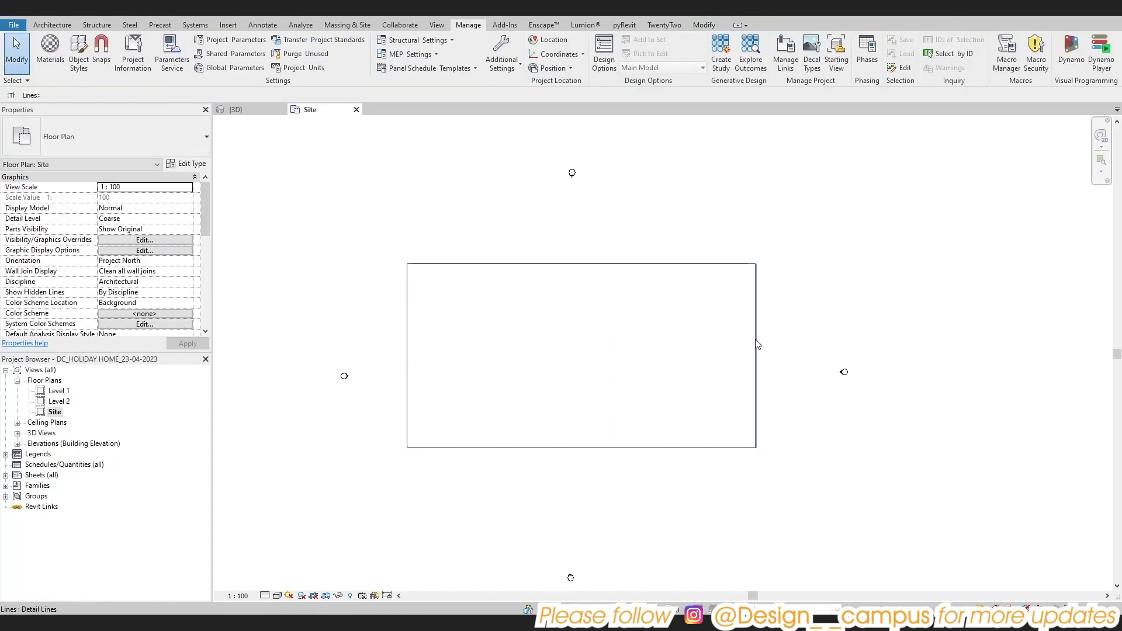
Set the rectangle's width to 45000 mm by repositioning its right vertical line
click(756, 433)
click(581, 472)
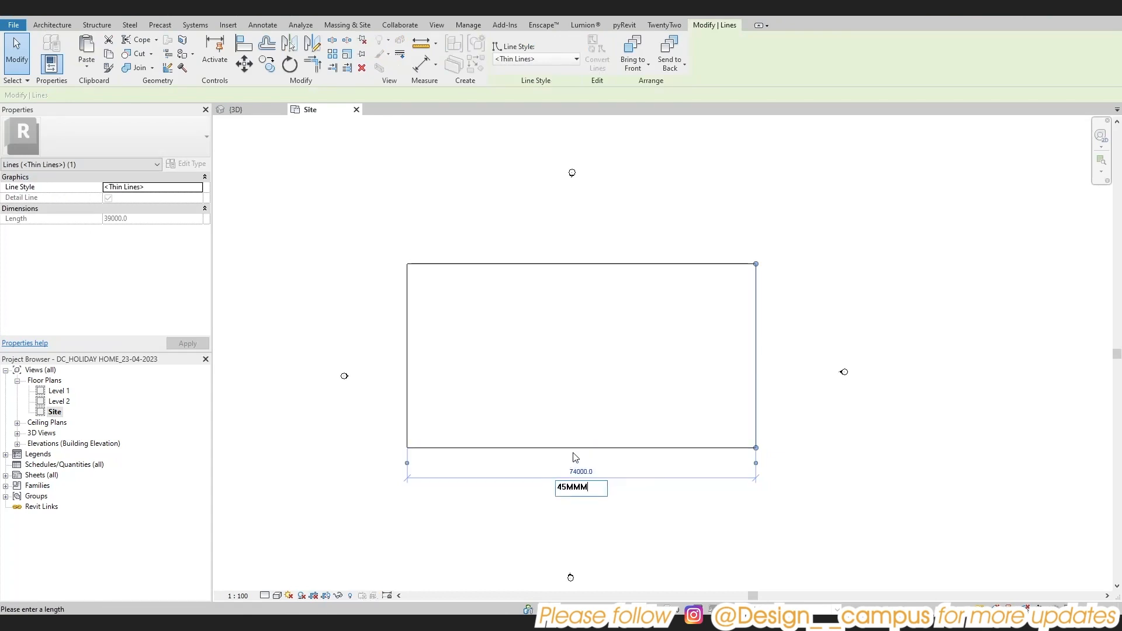
text(45000)
key(Return)
key(Escape)
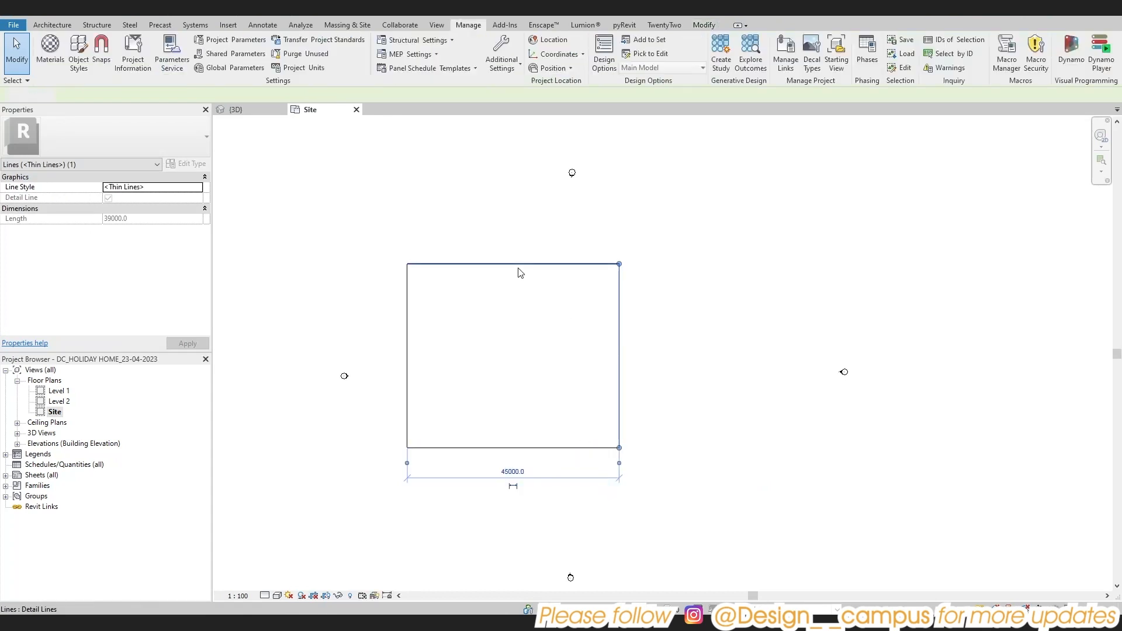
Set the rectangle's height to 27000 mm by repositioning its upper horizontal line
click(511, 264)
click(644, 354)
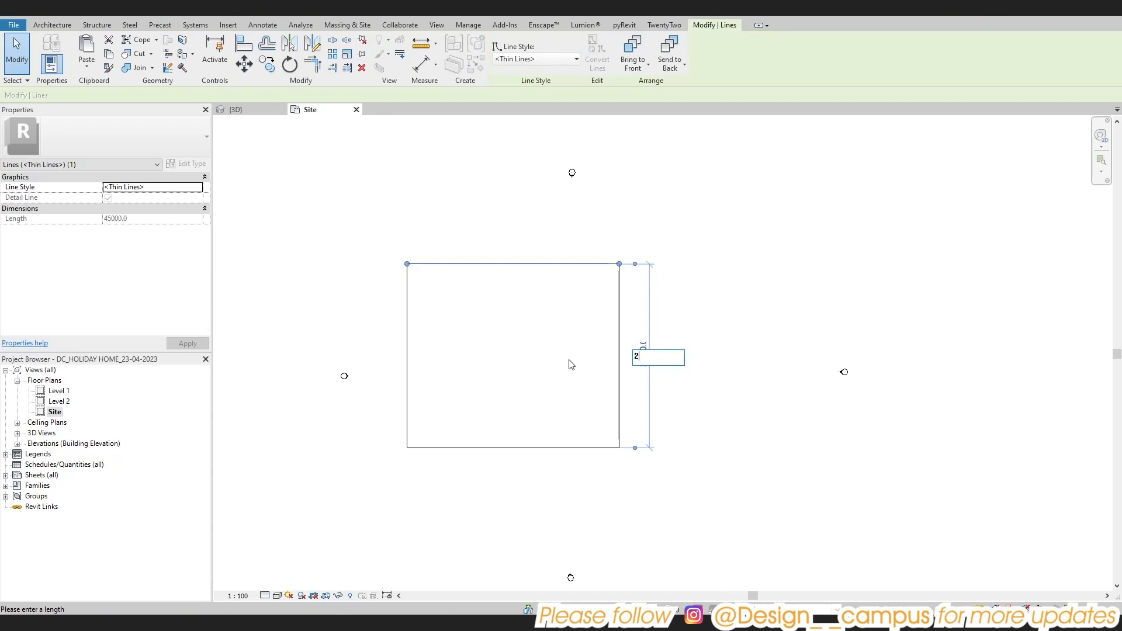
text(27000)
key(Return)
key(Escape)
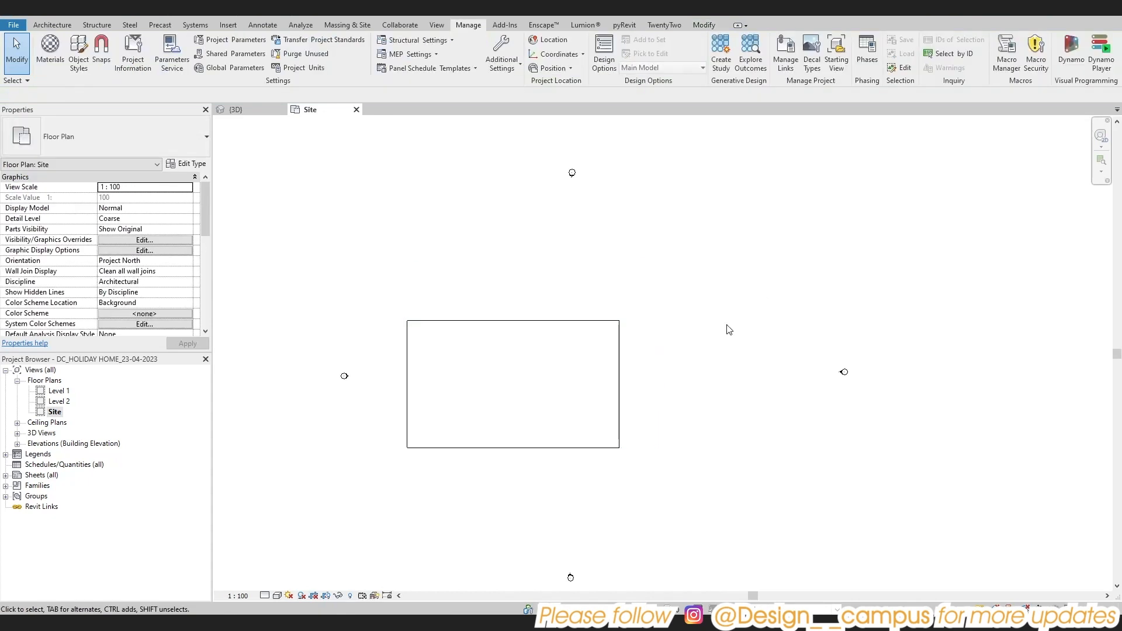
Move all four rectangle lines together towards the centre of the elevation markers, and cut them
key(Tab)
drag(621, 384, 699, 357)
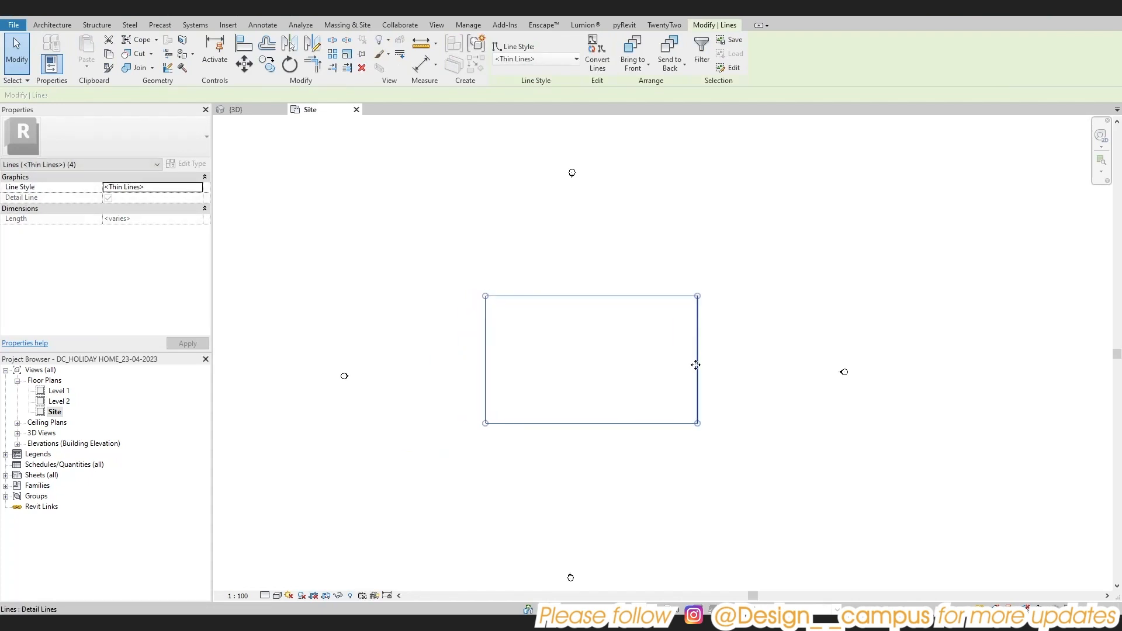
key(Delete)
Undo the recent edits until the elevation markers are back at their earlier, closer positions
key(ctrl+z)
key(ctrl+z)
key(ctrl+z)
key(ctrl+z)
key(ctrl+z)
key(ctrl+z)
key(ctrl+z)
key(ctrl+z)
key(ctrl+z)
scroll(696, 365, up, 3)
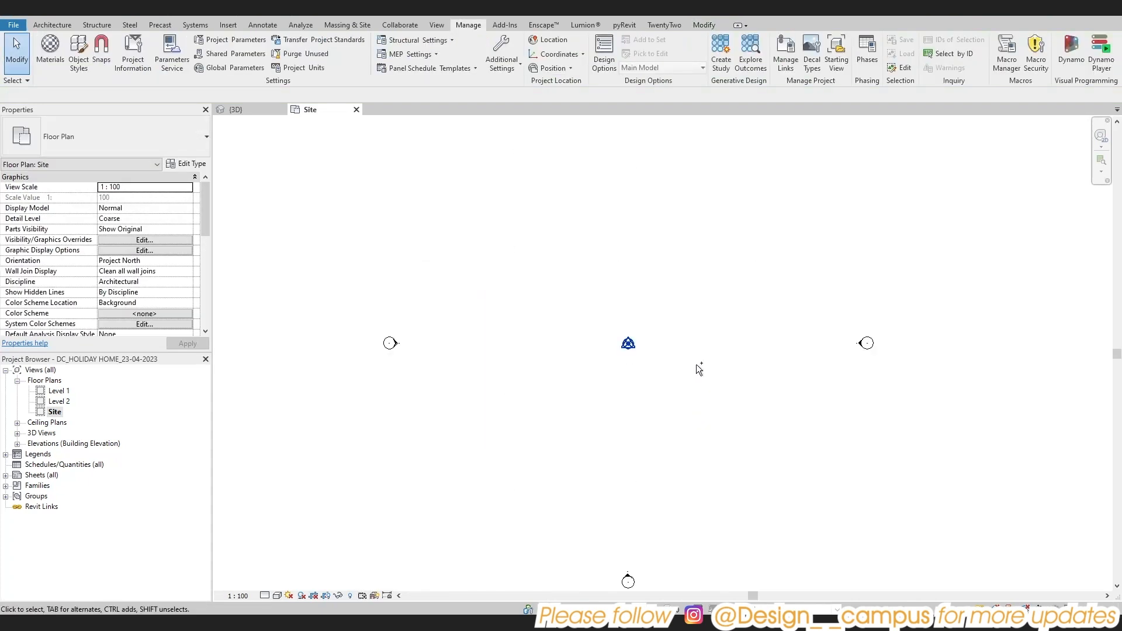
scroll(697, 365, down, 2)
scroll(696, 365, up, 2)
scroll(644, 370, down, 2)
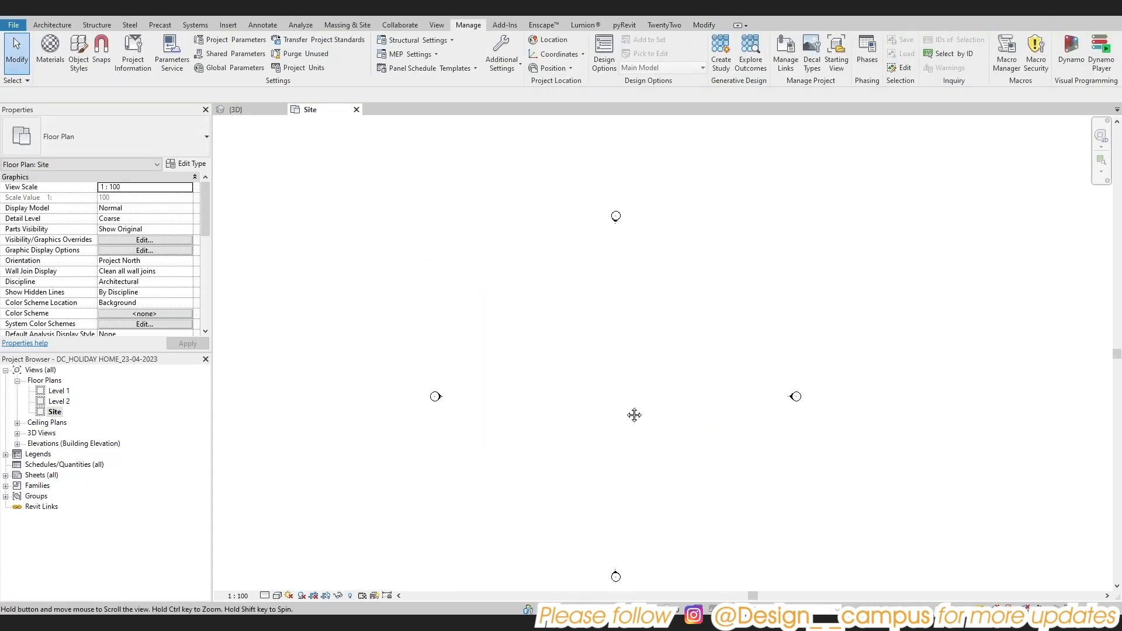
Paste the 45000 by 27000 mm rectangle between the elevation markers and nudge it slightly downward to centre it
middle_drag(633, 413, 608, 368)
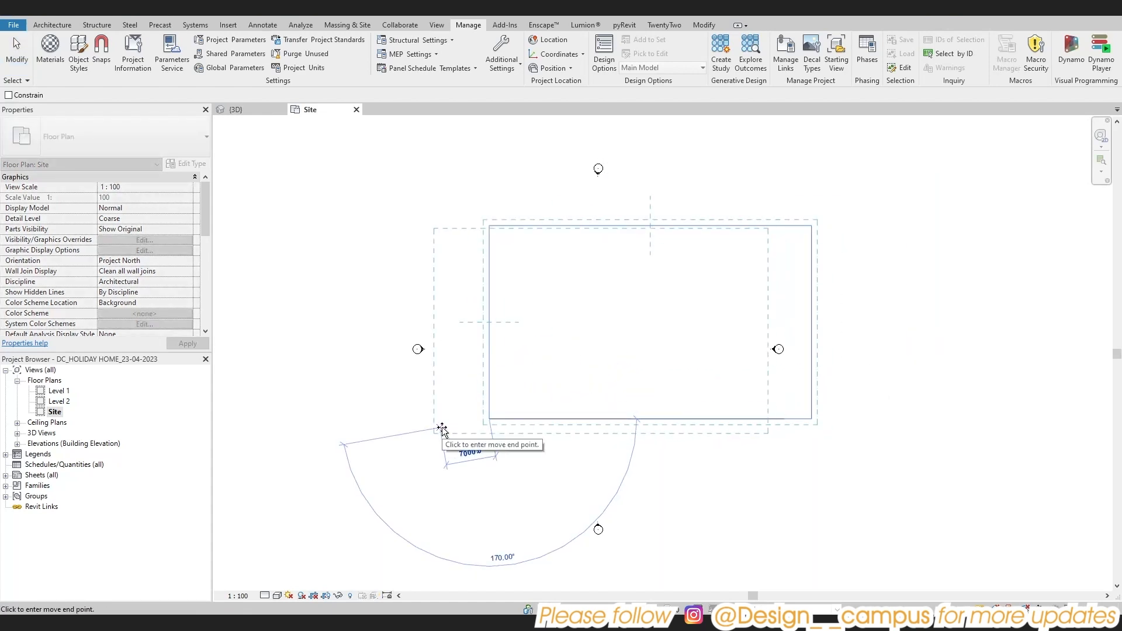
click(443, 428)
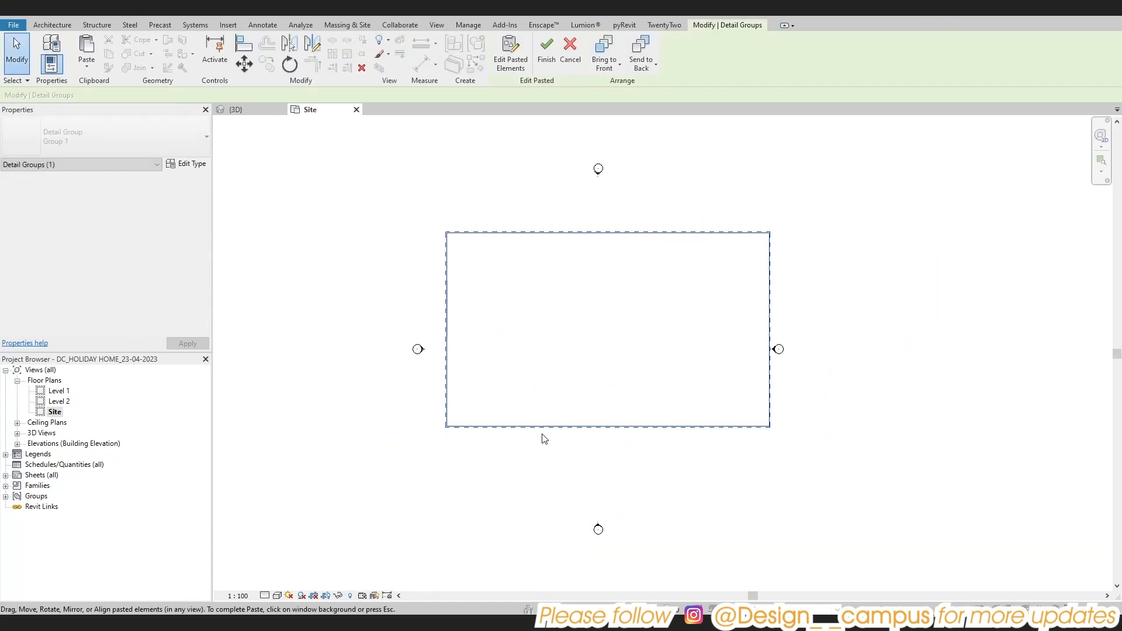
drag(555, 426, 549, 457)
key(Escape)
Move the east and west elevation markers outward, away from the rectangle's short sides
scroll(777, 339, up, 3)
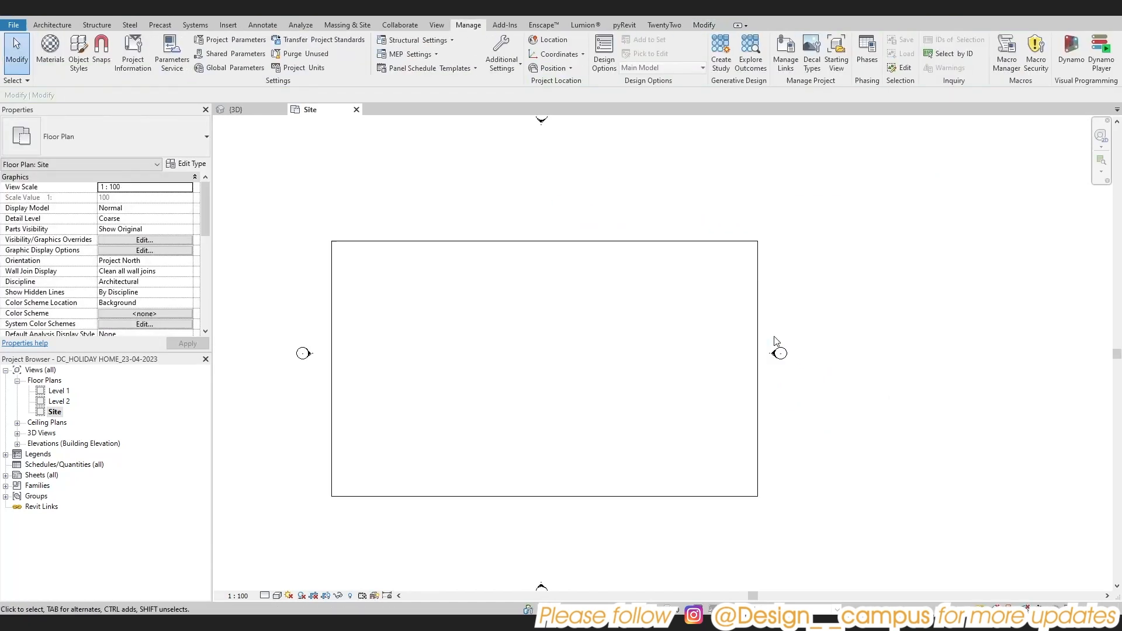
drag(765, 336, 843, 416)
scroll(826, 400, down, 3)
drag(805, 385, 846, 386)
drag(415, 366, 456, 404)
drag(448, 386, 420, 386)
key(Escape)
click(422, 384)
key(Escape)
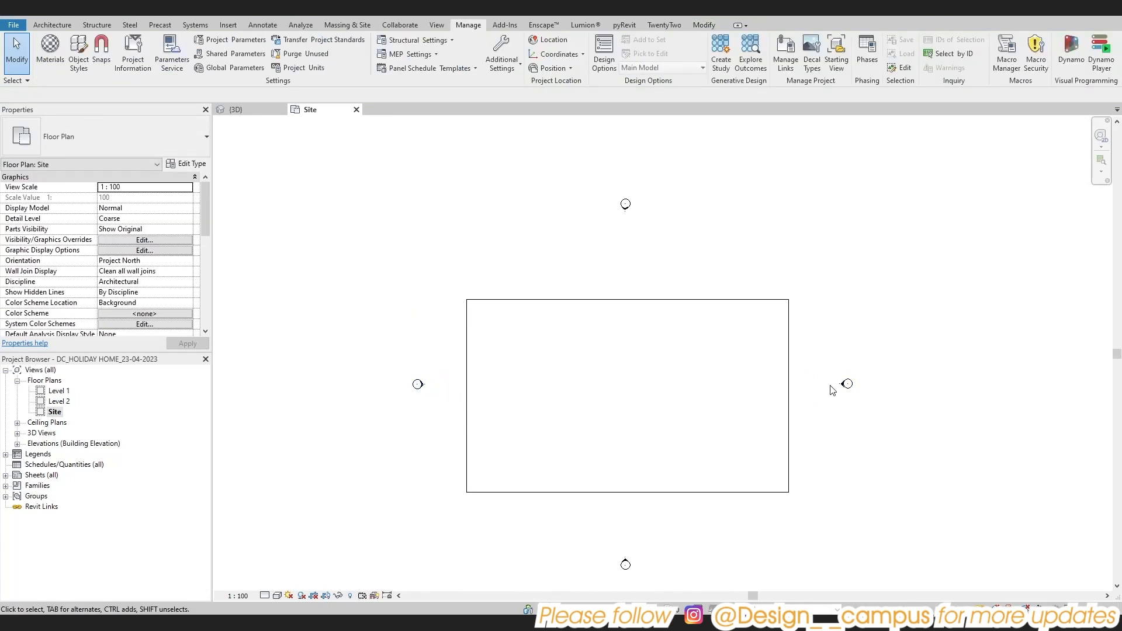
click(843, 384)
key(Escape)
click(625, 208)
key(Escape)
scroll(619, 270, down, 1)
middle_drag(630, 484, 605, 405)
click(599, 412)
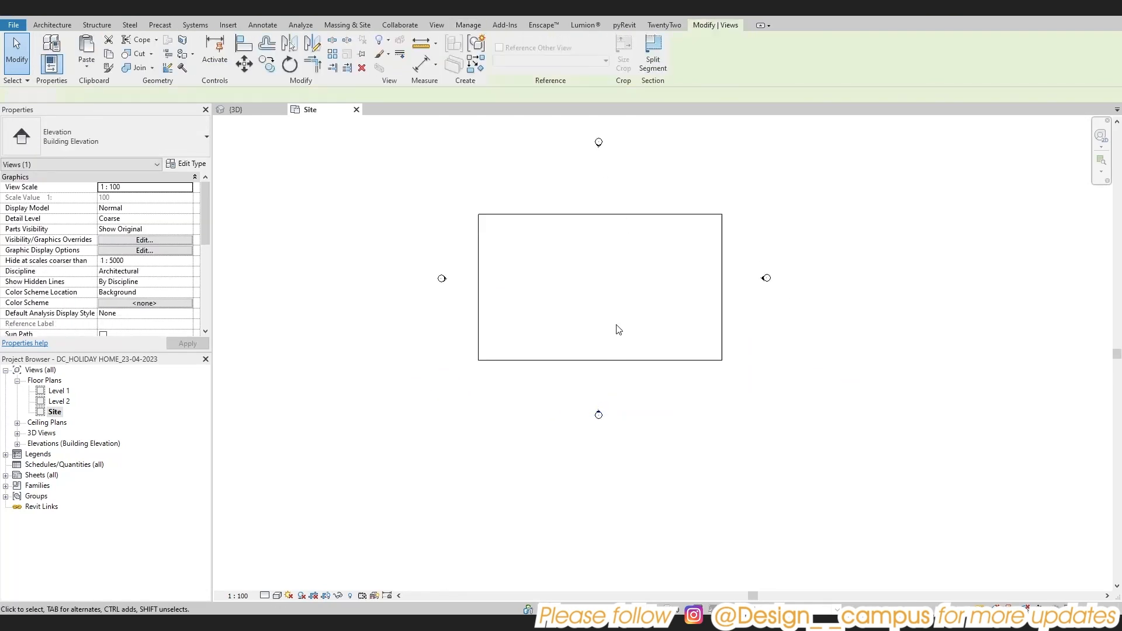
key(Escape)
scroll(618, 326, up, 1)
middle_drag(617, 326, 618, 339)
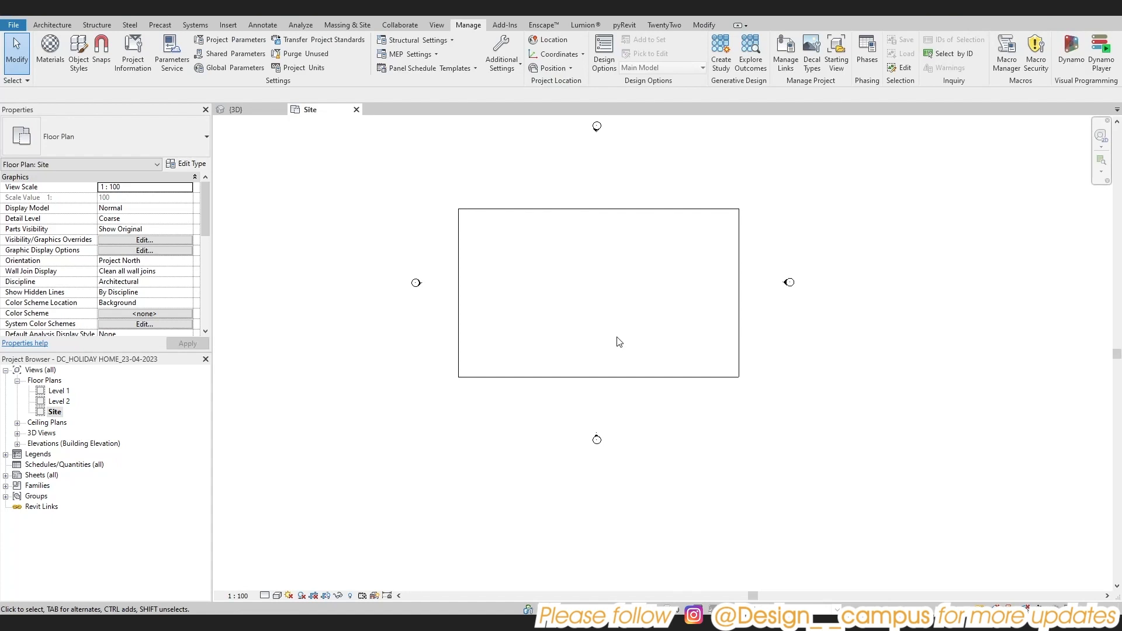
scroll(623, 341, down, 2)
scroll(646, 363, up, 3)
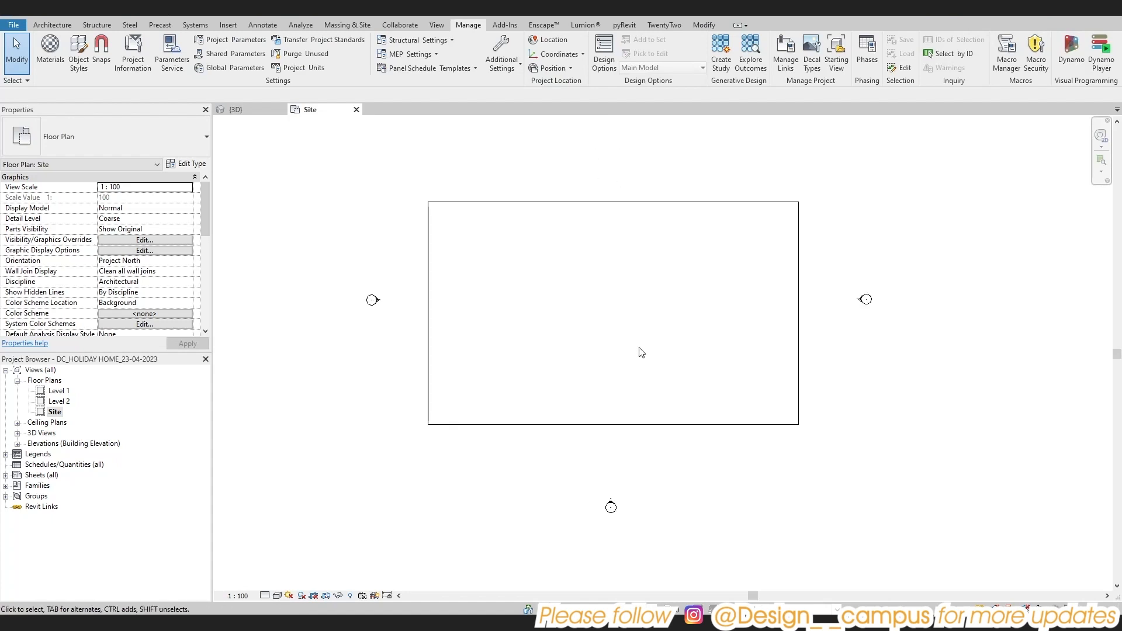
scroll(641, 351, down, 1)
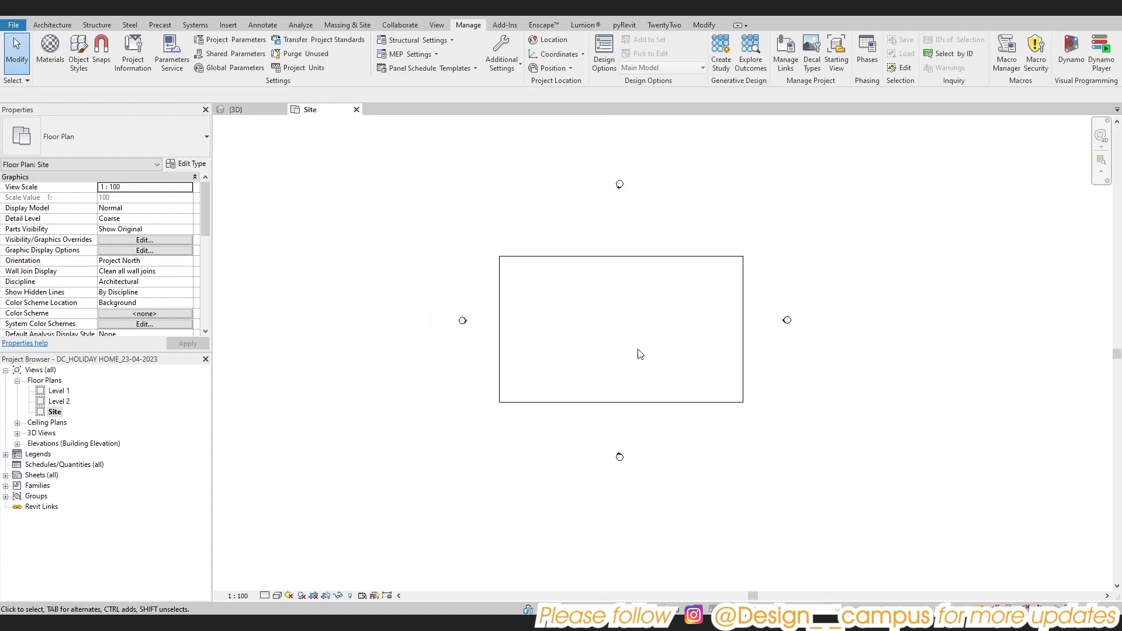
scroll(639, 351, up, 1)
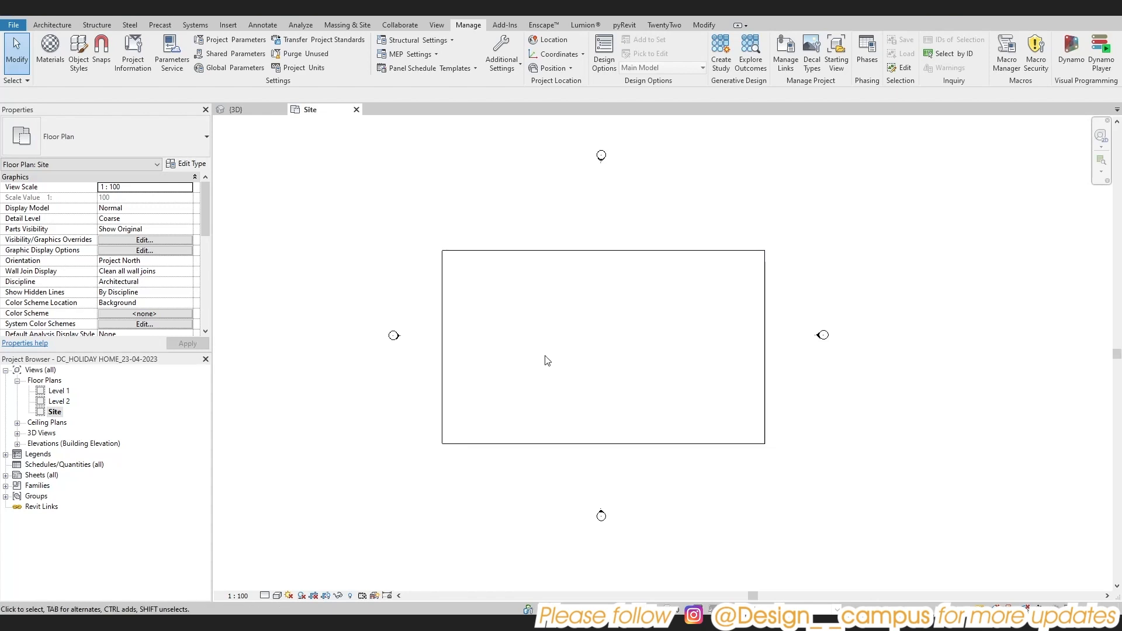
scroll(550, 365, up, 1)
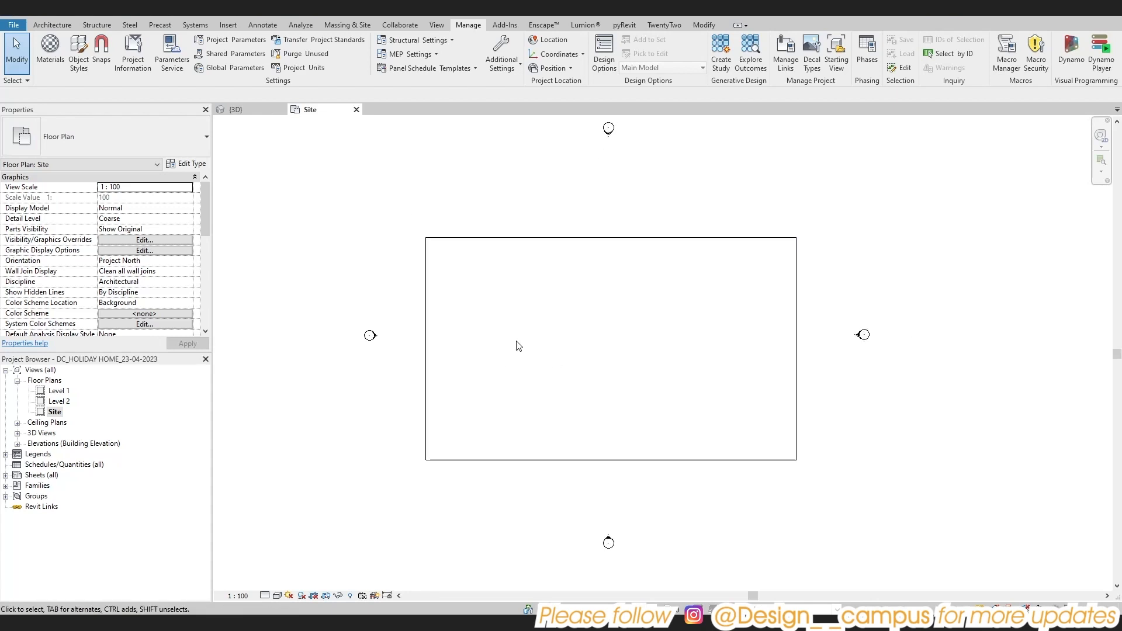
Create a toposurface at absolute elevation 0 with a point on each of the rectangle's four corners
click(347, 24)
click(250, 52)
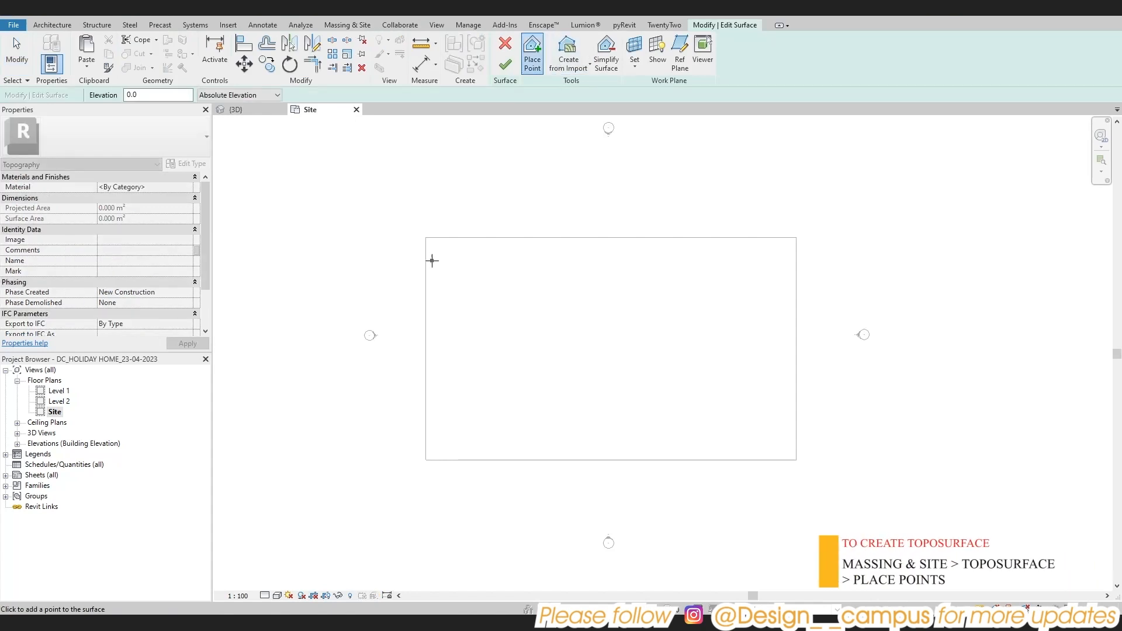
click(426, 237)
click(797, 238)
click(796, 460)
click(426, 460)
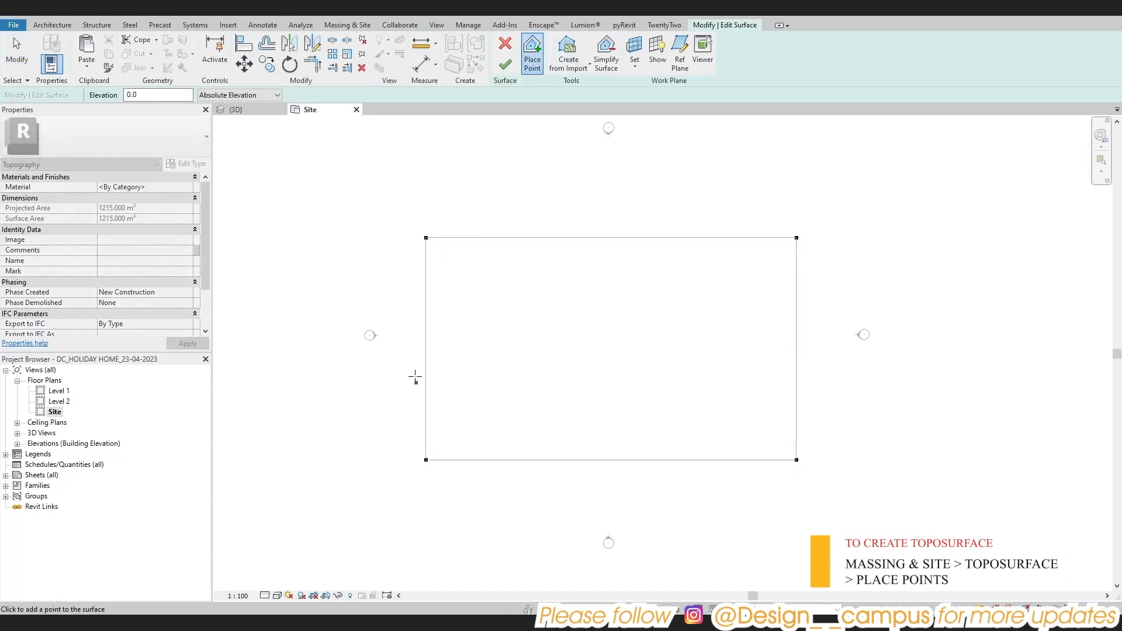
click(505, 64)
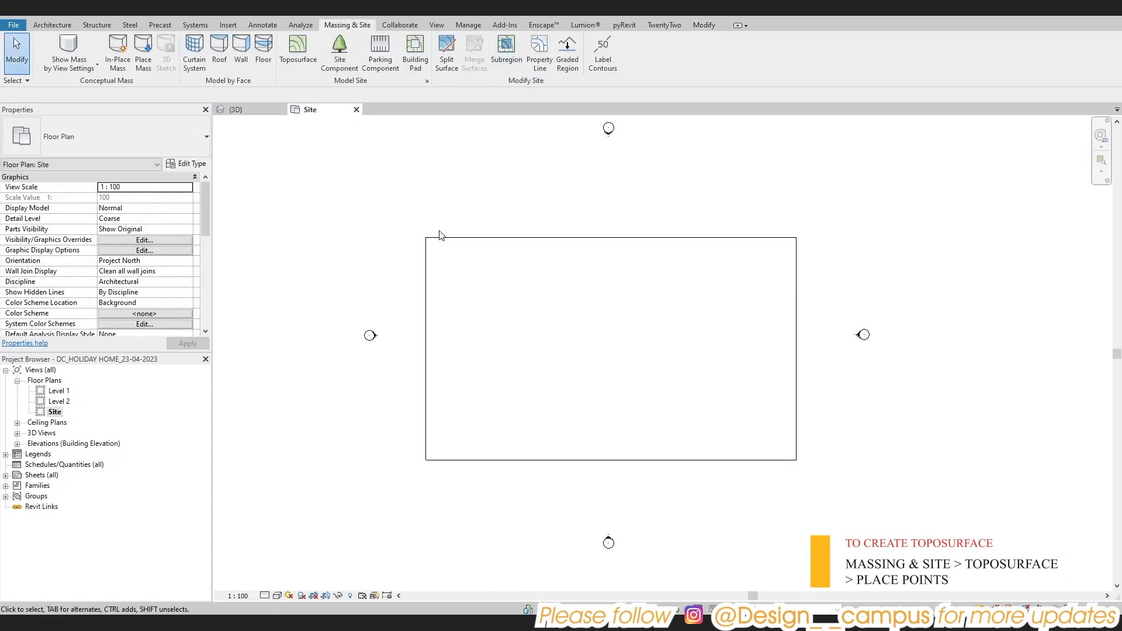
Change the Site plan's visual style so the toposurface is displayed shaded
click(526, 264)
scroll(612, 381, up, 2)
key(Escape)
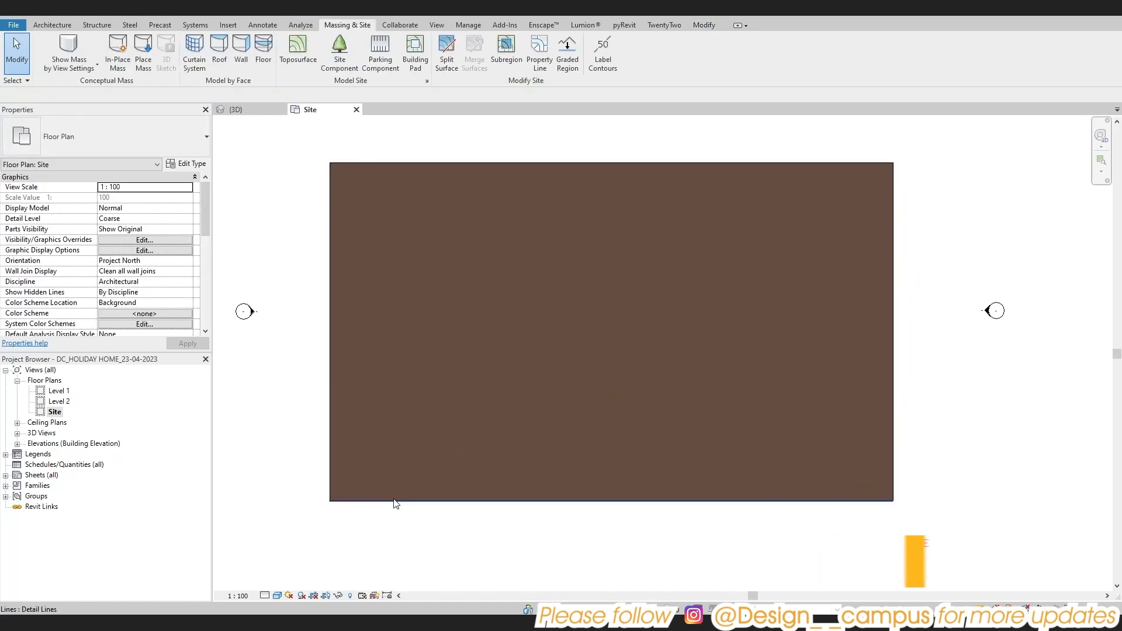
Check the toposurface's corner points in Edit Surface mode and finish the surface edit
scroll(394, 497, down, 1)
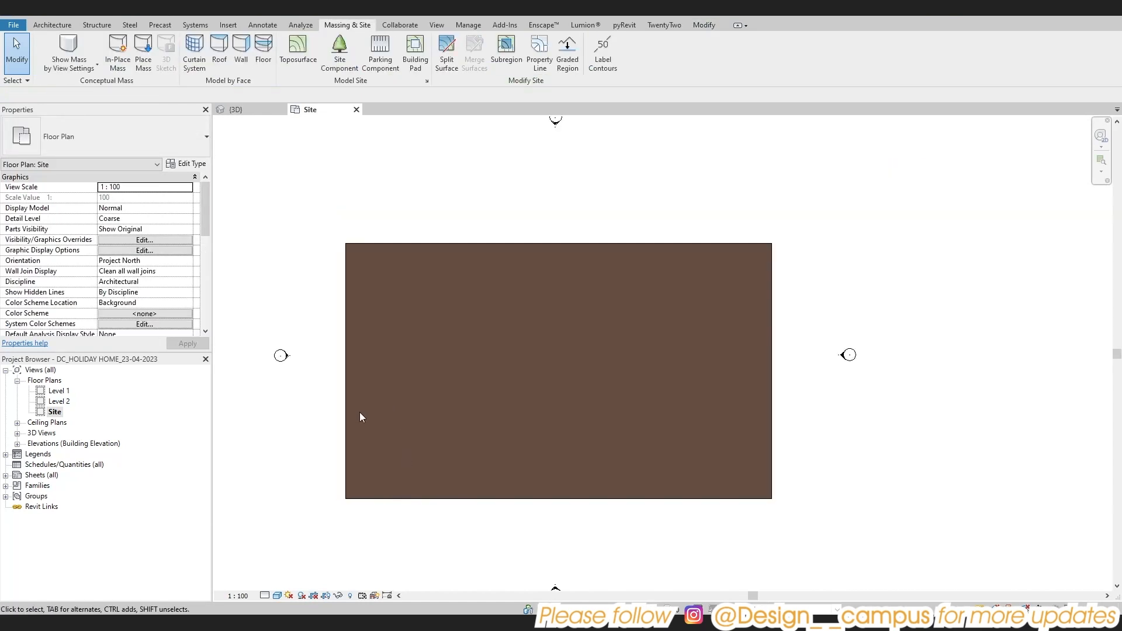
key(Tab)
click(346, 414)
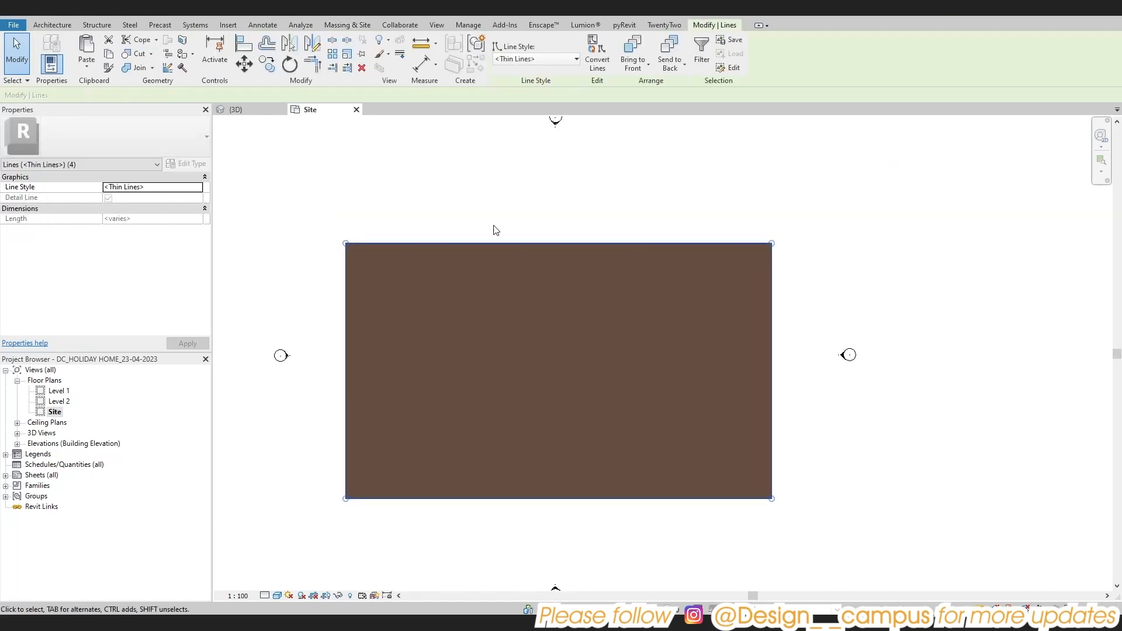
key(Escape)
click(346, 265)
click(514, 47)
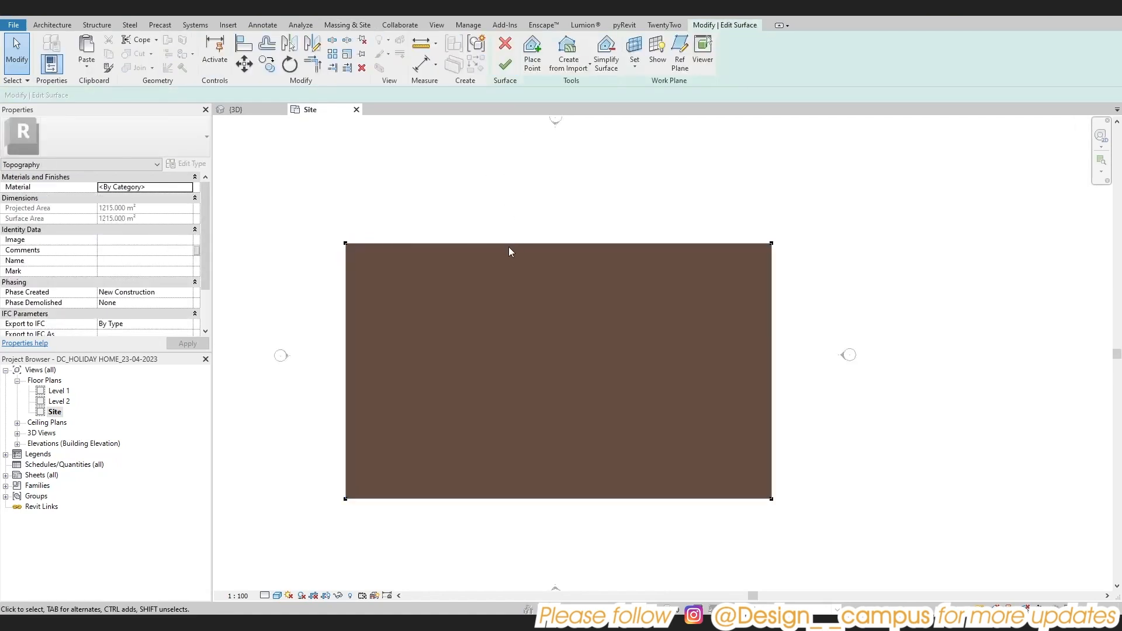
click(505, 65)
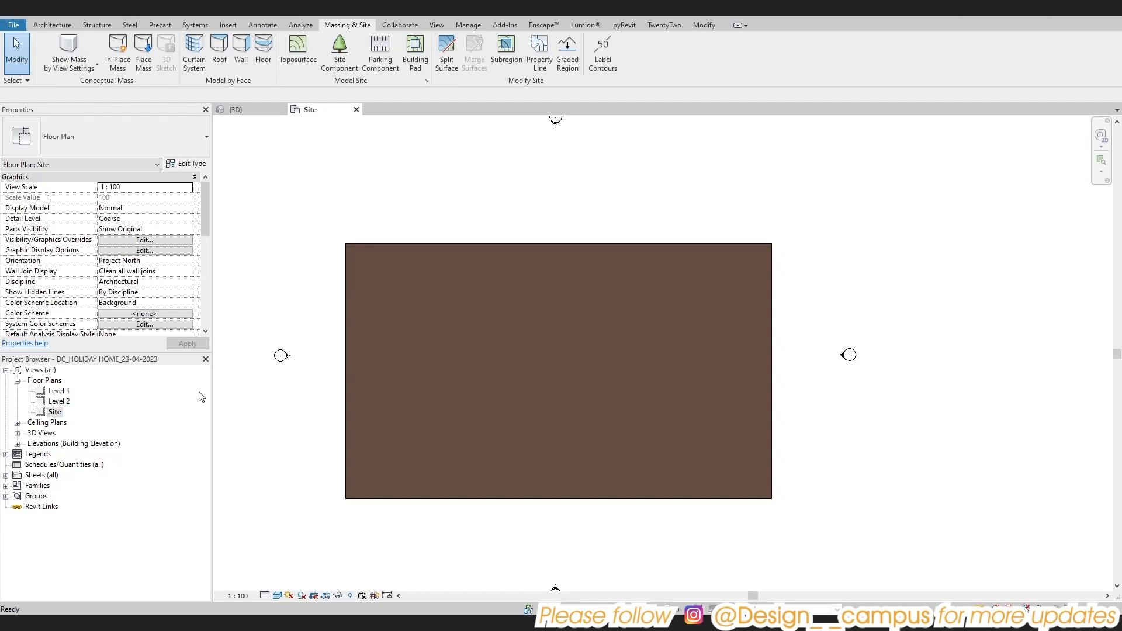
Open the South elevation view from the elevation marker below the site
scroll(358, 475, down, 1)
click(477, 496)
double_click(530, 573)
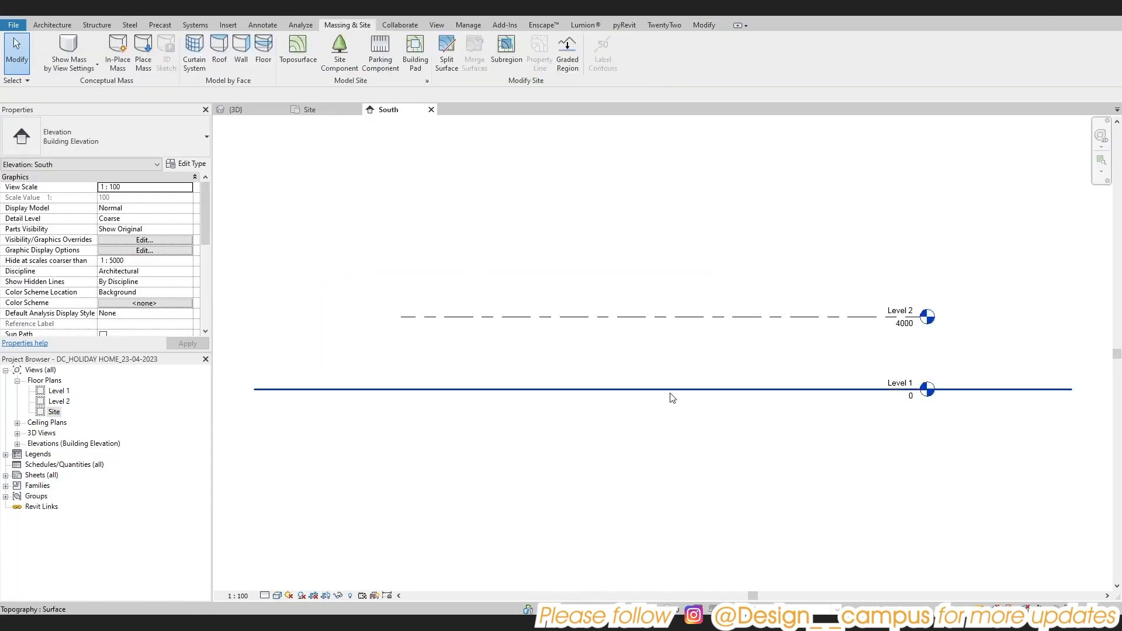
Add a level offset 4000 mm below Level 1 by picking the Level 1 line
scroll(675, 393, down, 1)
click(645, 263)
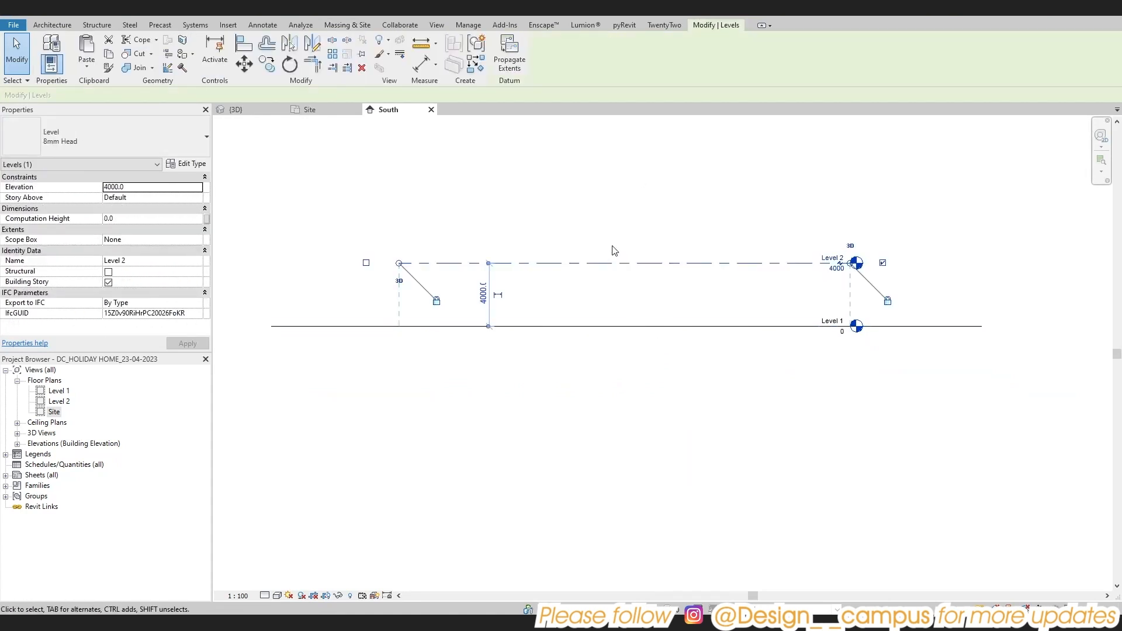
key(l)
key(l)
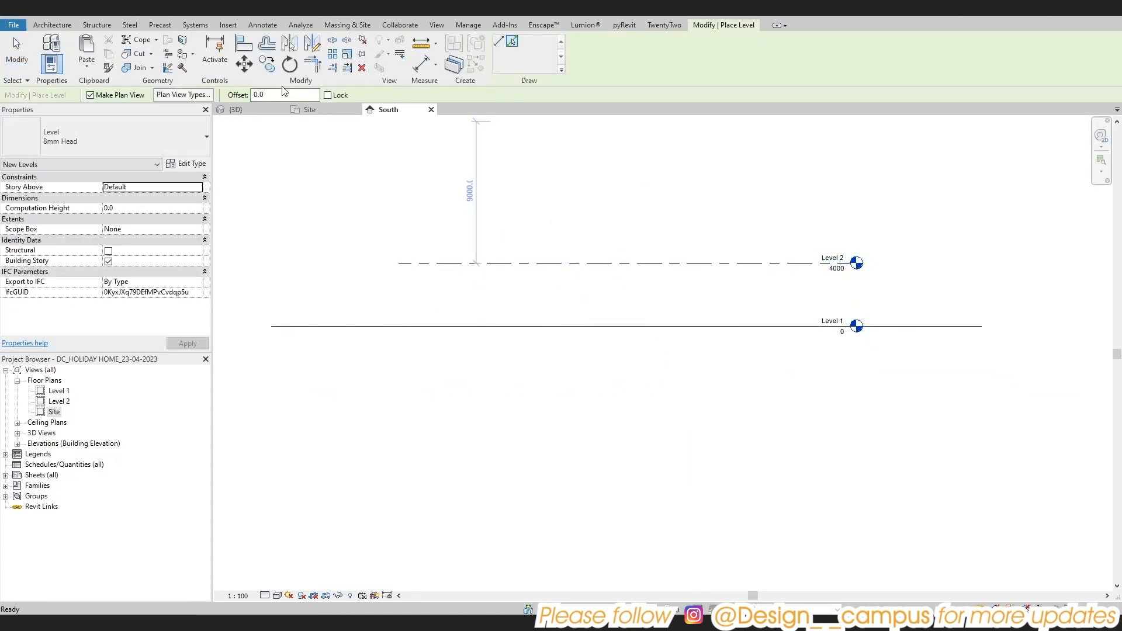
double_click(271, 95)
click(593, 329)
Add another level offset 1500 mm above Level 2 and end level placement
scroll(702, 323, down, 2)
scroll(735, 284, up, 2)
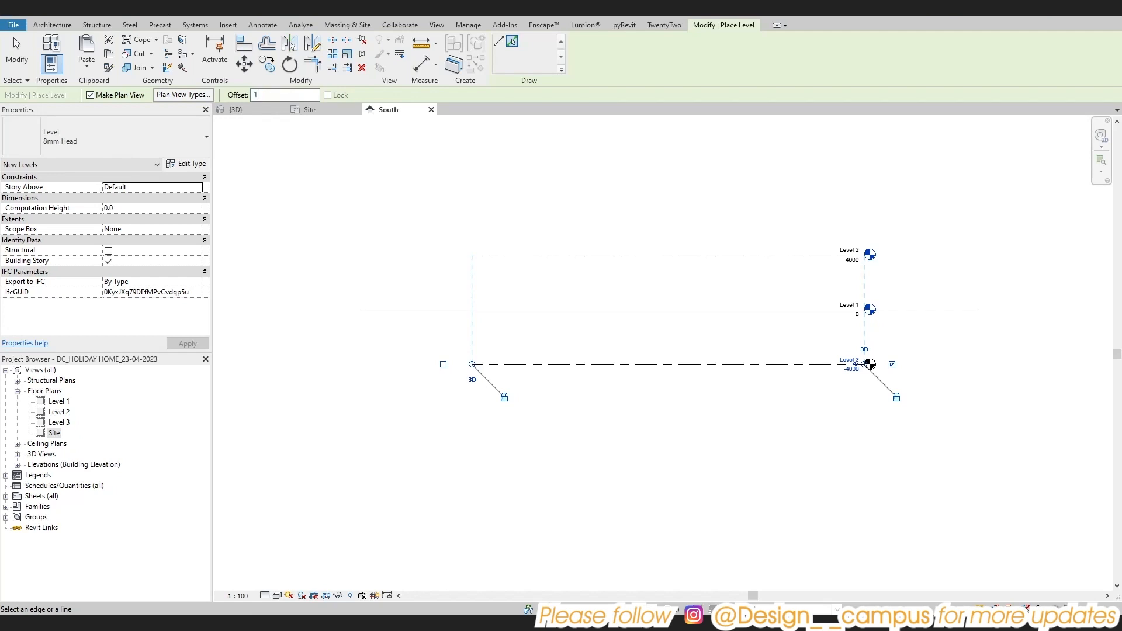
click(742, 256)
scroll(721, 291, down, 2)
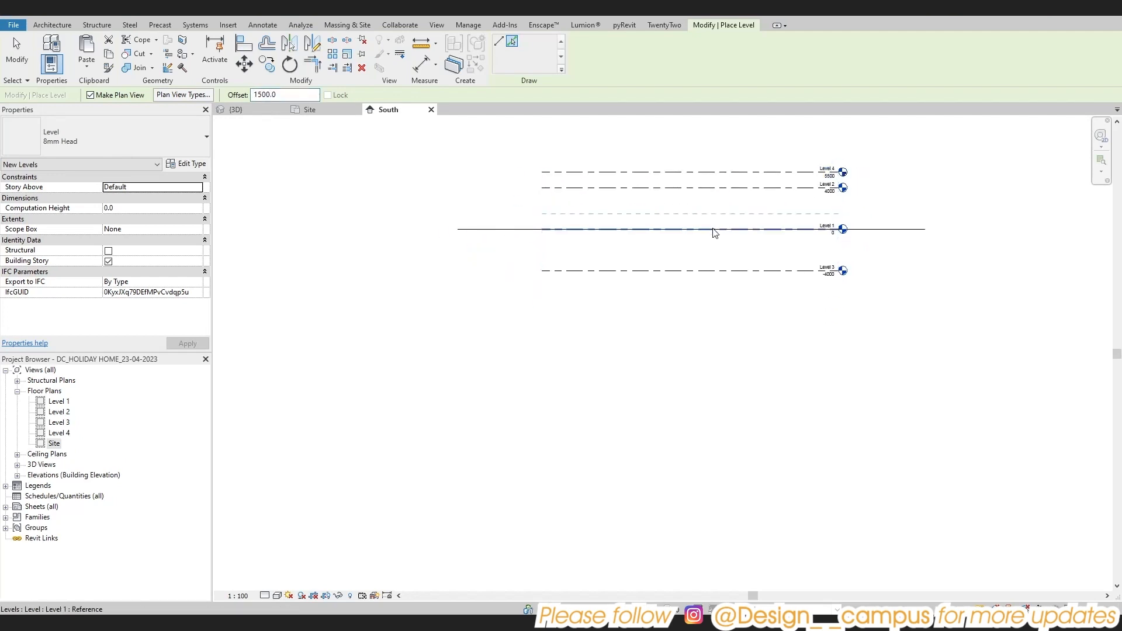
key(Escape)
click(655, 268)
scroll(660, 268, up, 2)
key(Escape)
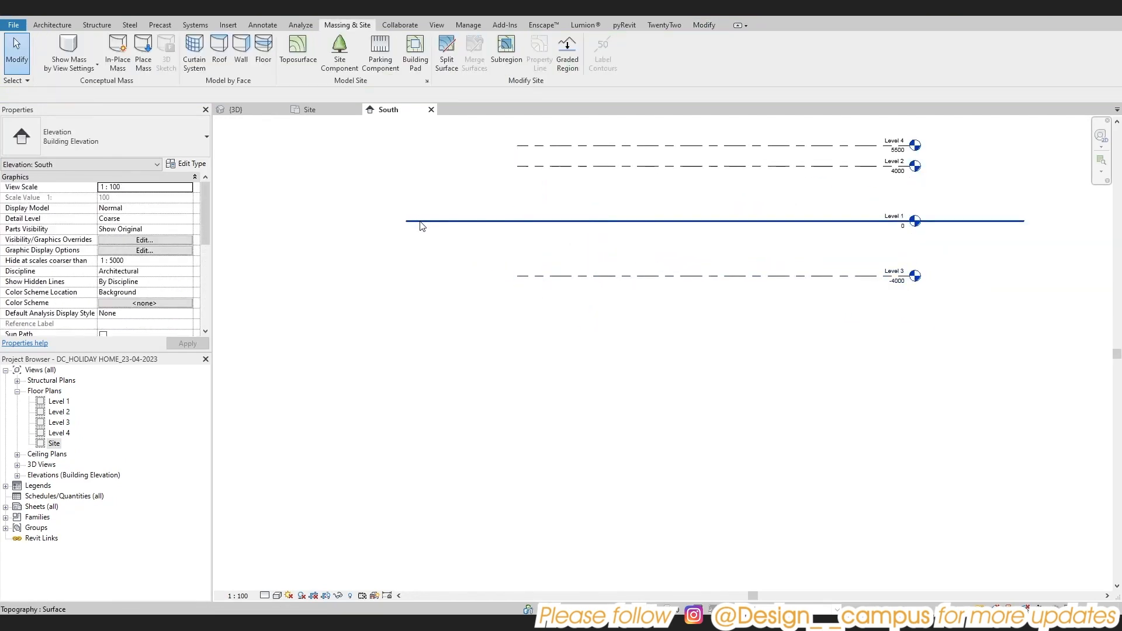
Open the toposurface for surface editing and copy its left-edge boundary points right along Level 1 to beyond mid-site
click(418, 222)
click(505, 53)
drag(368, 195, 408, 232)
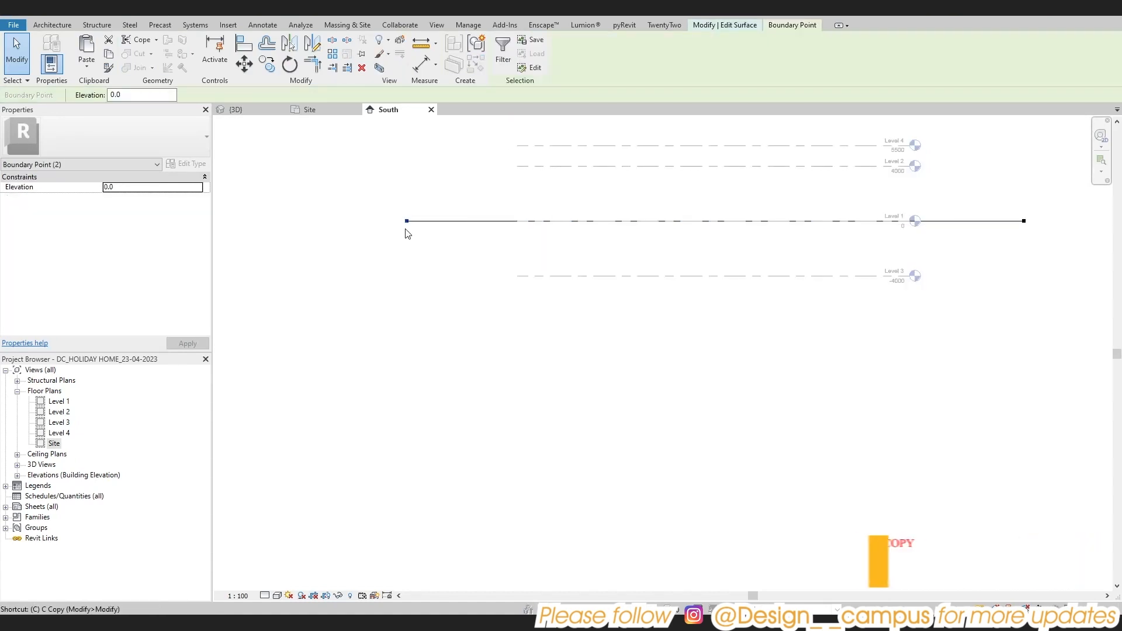
key(c)
key(o)
click(407, 221)
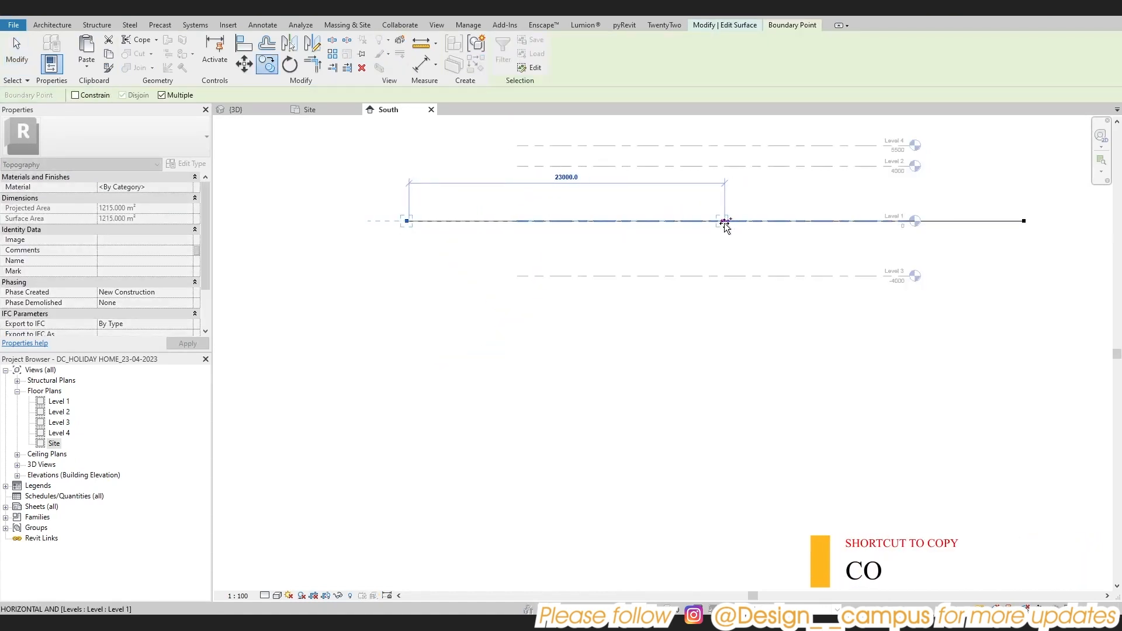
click(777, 221)
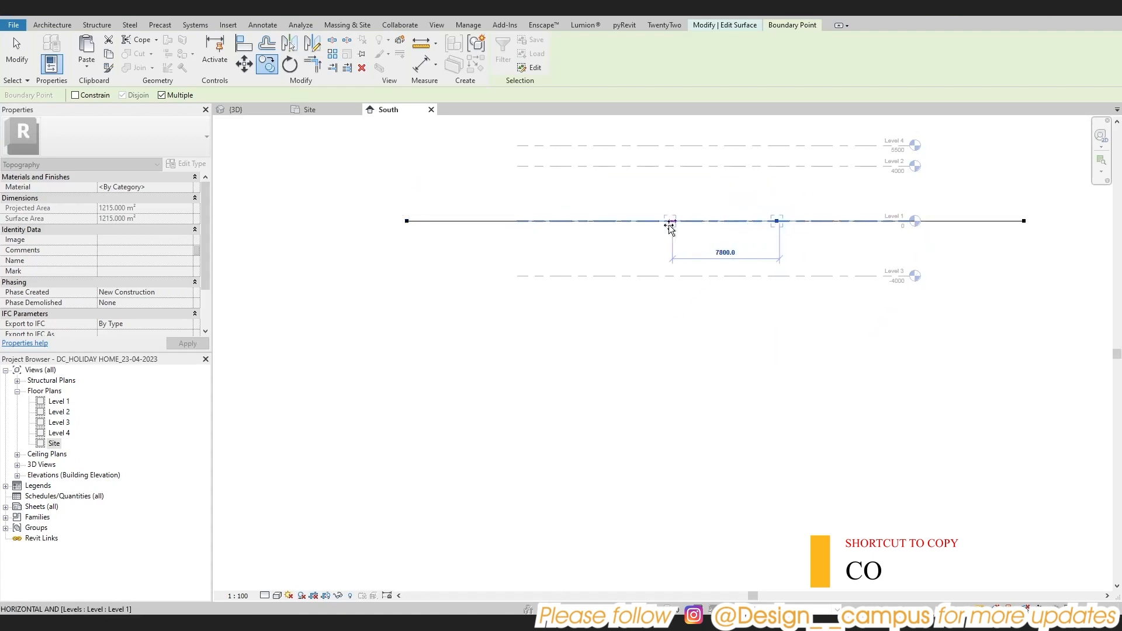
key(Escape)
Move the toposurface's left-edge boundary points straight down to Level 3 at -4000
drag(395, 205, 415, 233)
key(m)
key(v)
click(408, 221)
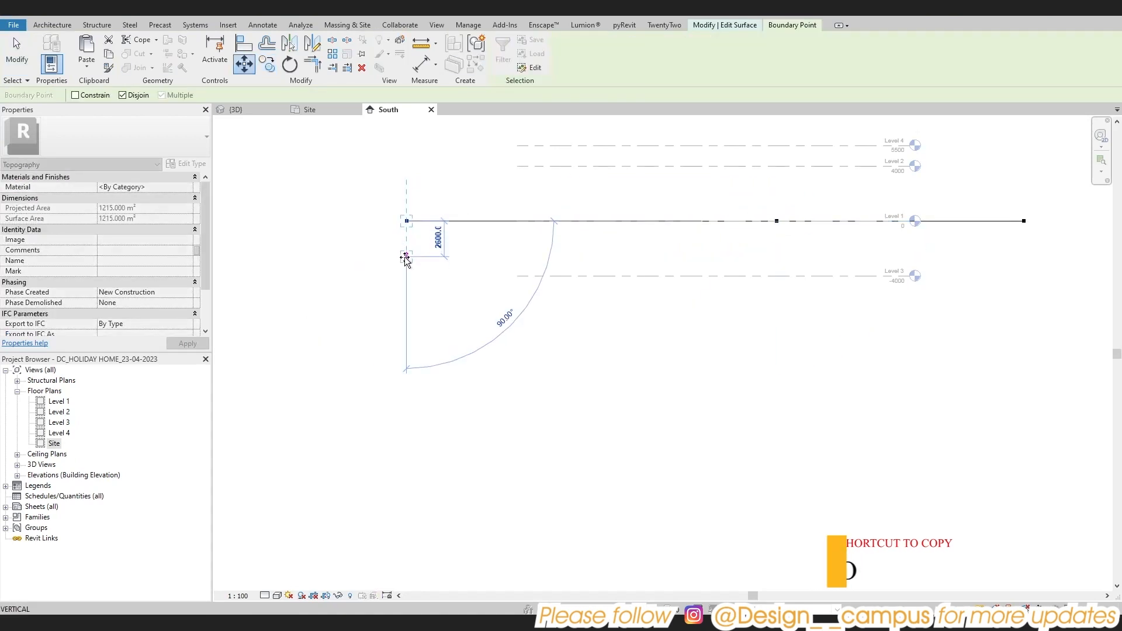
click(408, 277)
key(Escape)
Copy the lowered left-edge boundary points right along Level 3 to form the base of the slope
scroll(665, 281, down, 1)
middle_drag(664, 277, 601, 296)
scroll(327, 273, up, 2)
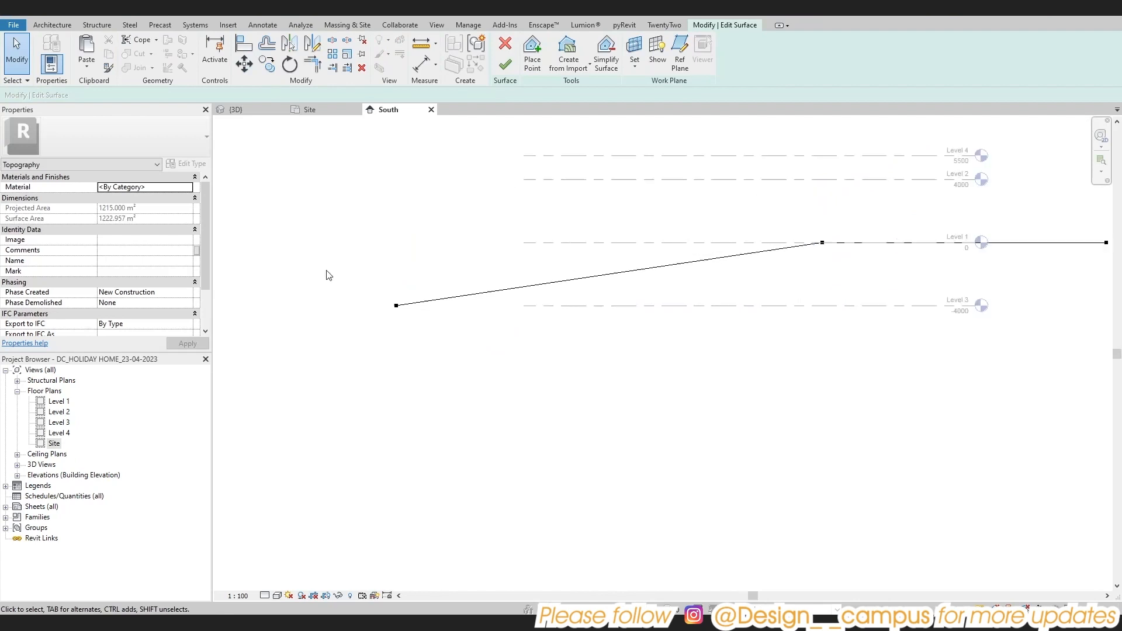
drag(352, 275, 424, 345)
key(c)
key(o)
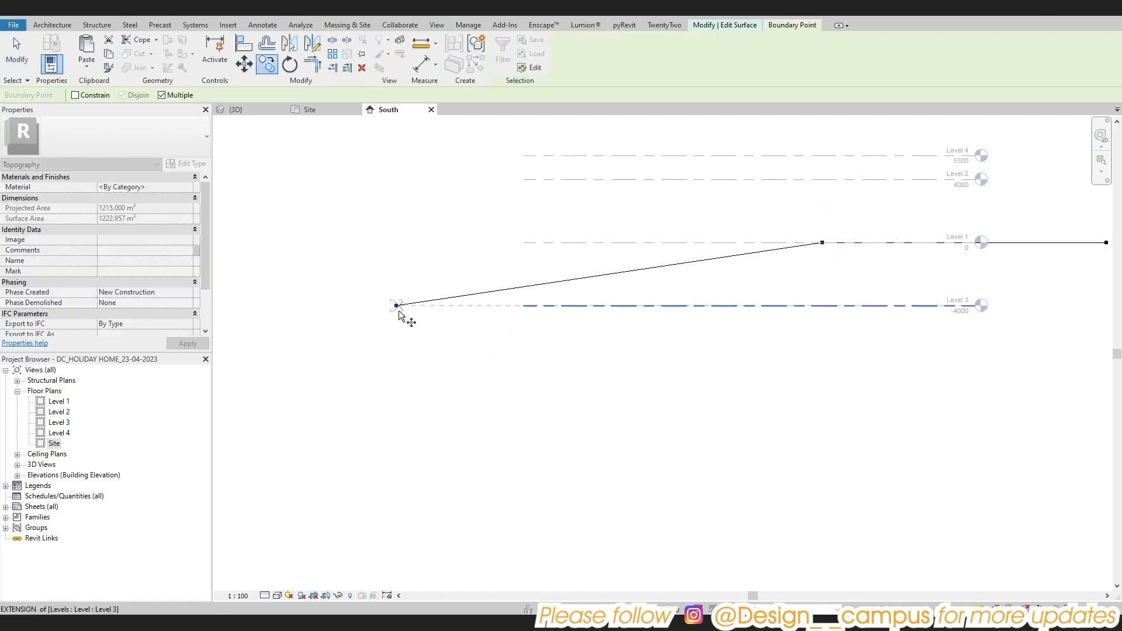
click(396, 305)
click(699, 305)
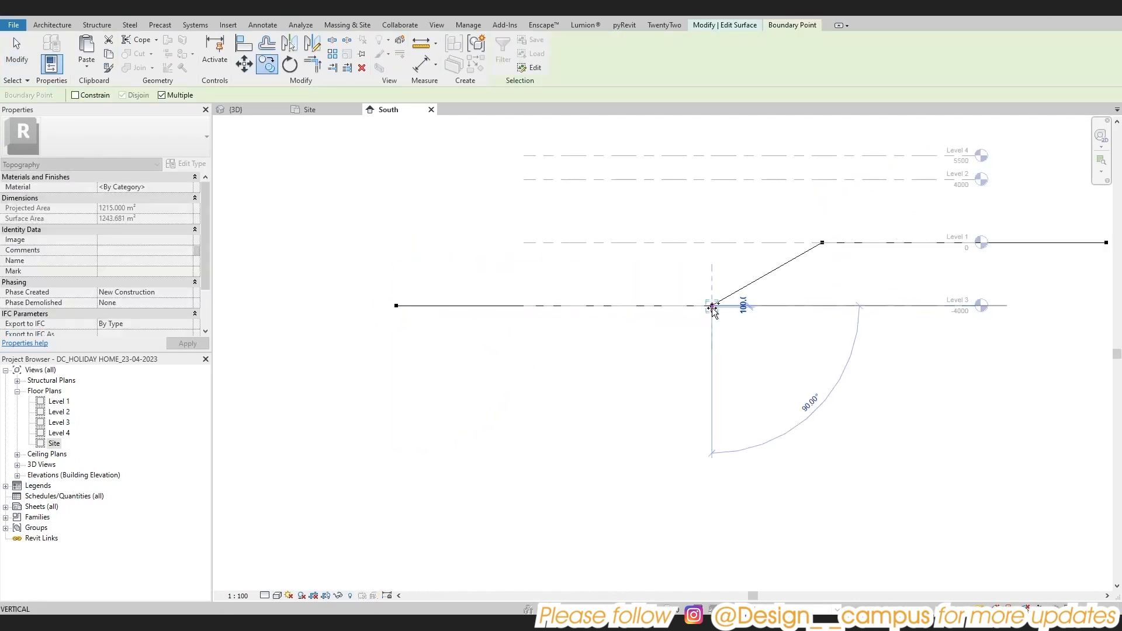
key(Escape)
Finish the toposurface edit from the Site plan view
scroll(647, 298, up, 3)
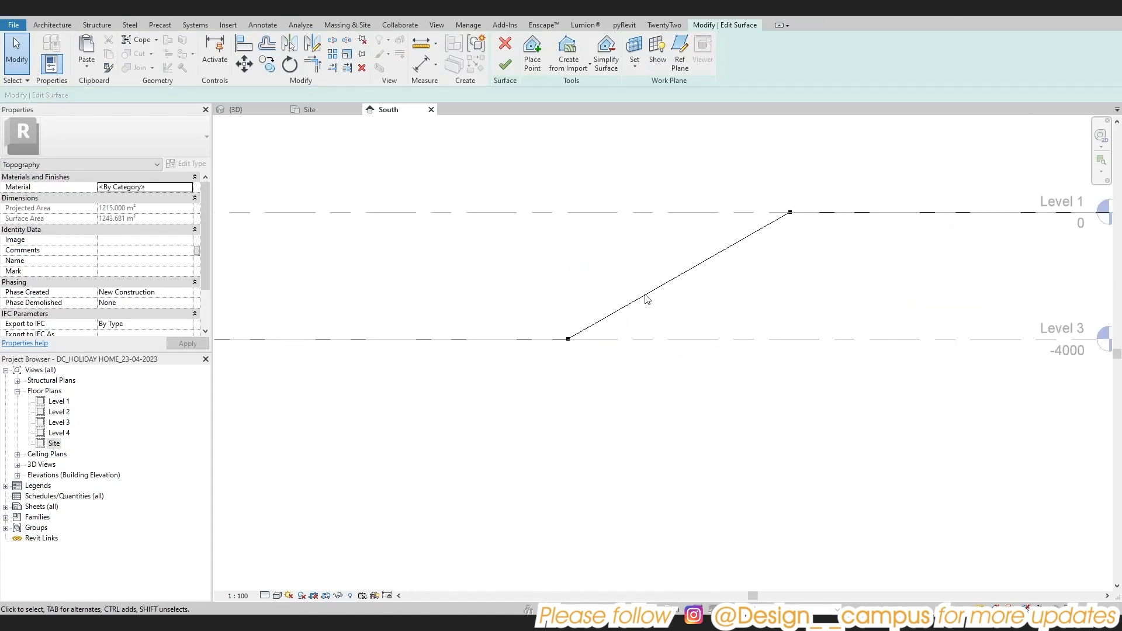
click(257, 26)
click(324, 114)
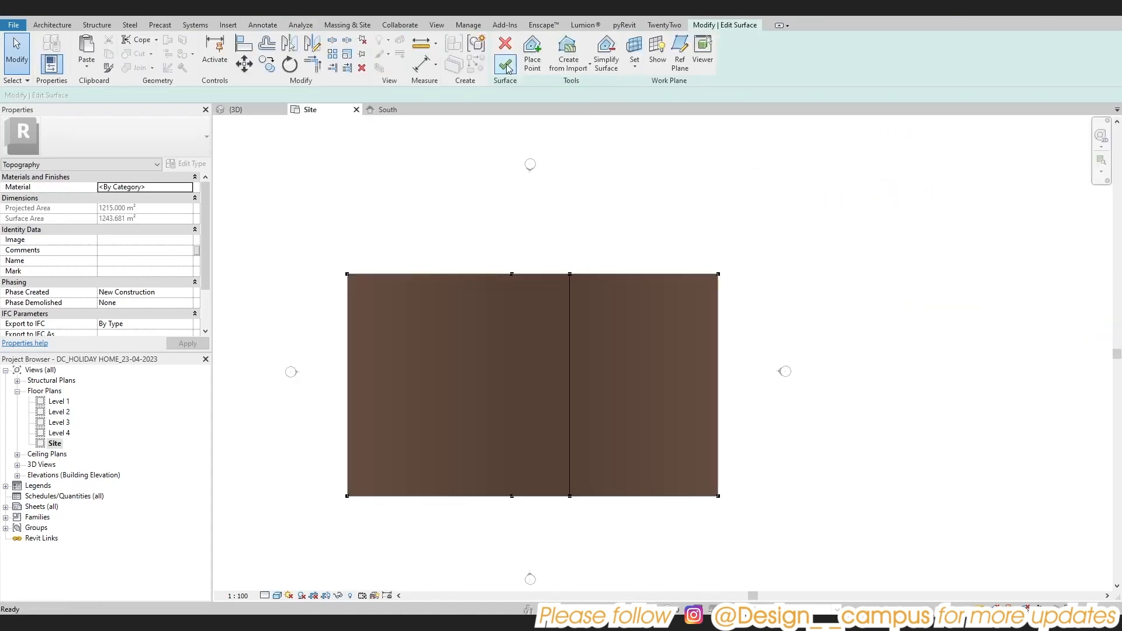
click(506, 66)
Examine the sloped toposurface in the 3D view from several angles, including from the front
key(ctrl+Tab)
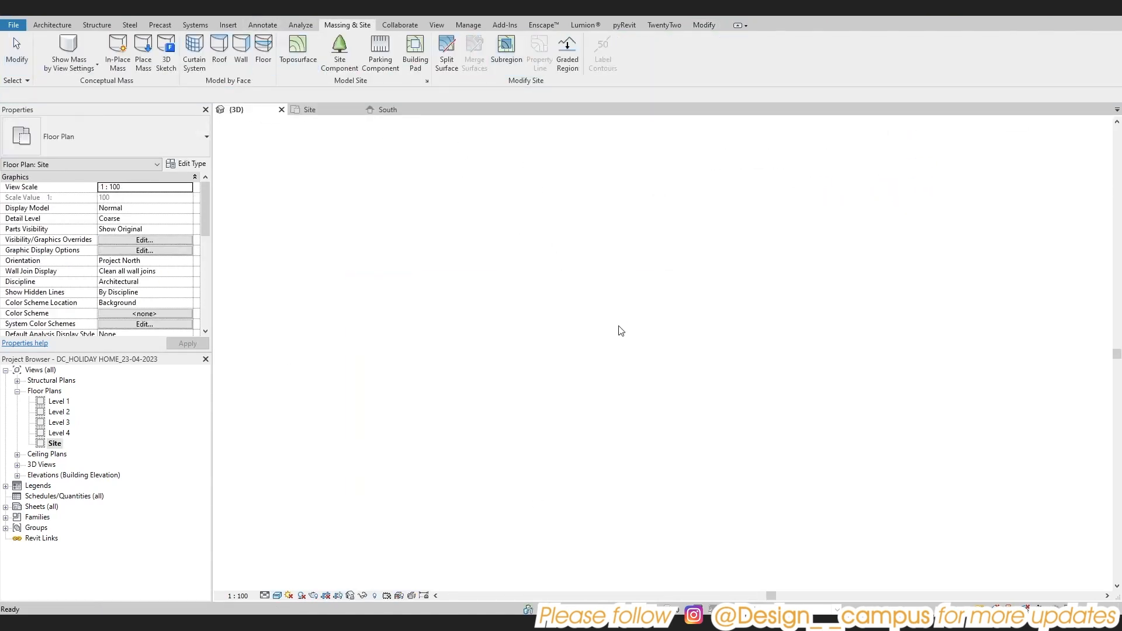
scroll(602, 351, up, 1)
shift+middle_drag(501, 338, 190, 373)
scroll(576, 349, up, 2)
click(741, 384)
shift+middle_drag(741, 384, 619, 335)
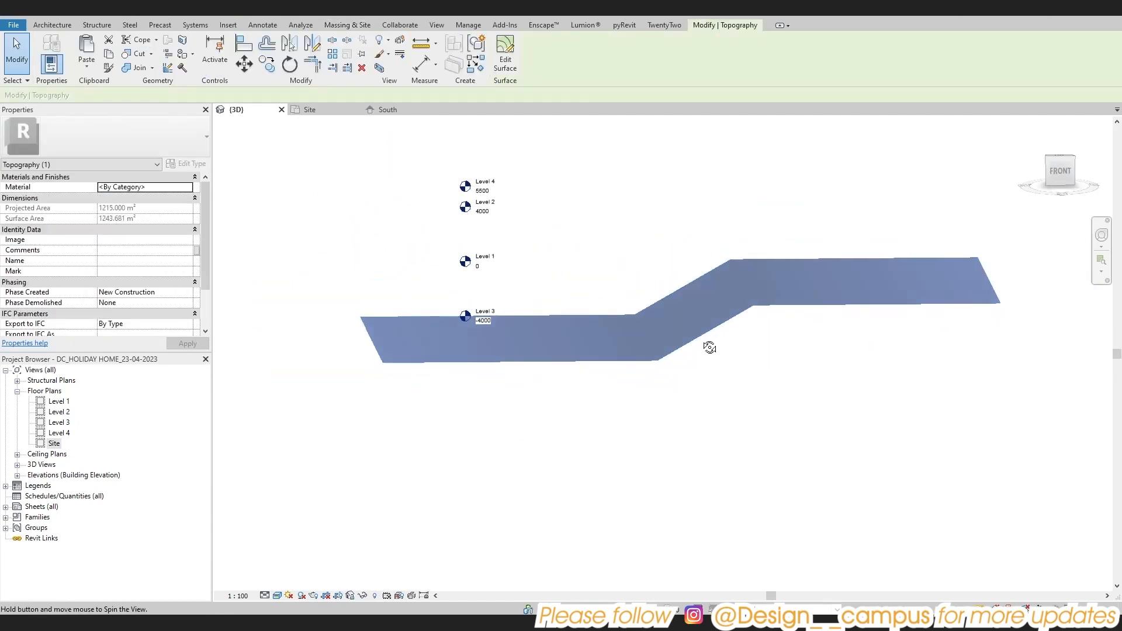
shift+middle_drag(712, 349, 677, 334)
Return to the South elevation through the Site plan and reopen the toposurface for surface editing
double_click(52, 444)
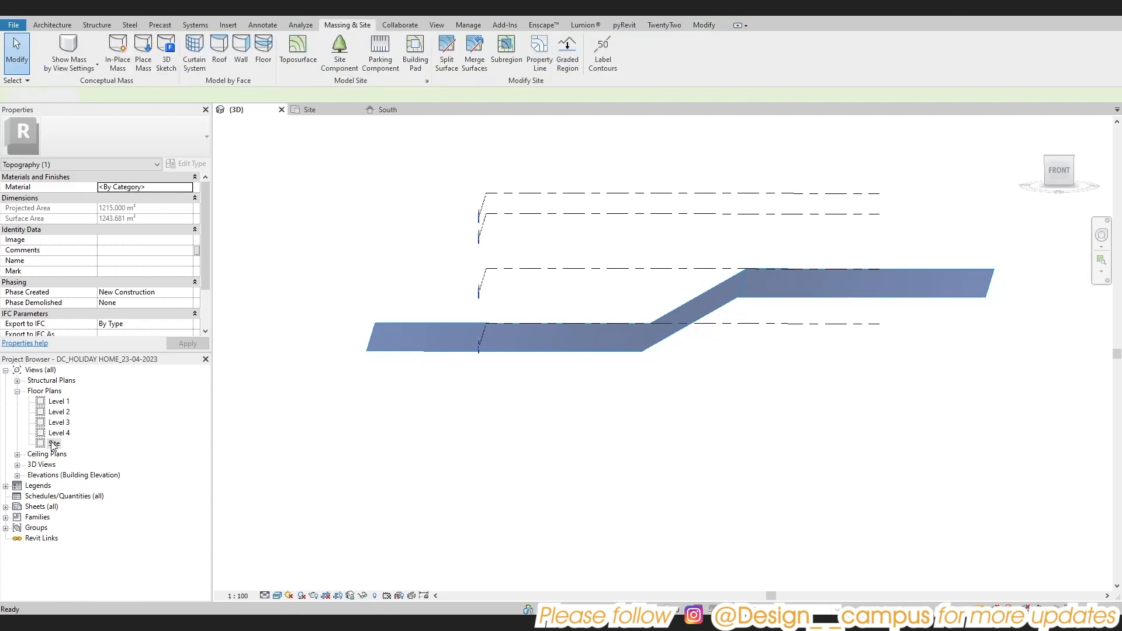
double_click(541, 472)
scroll(601, 419, down, 2)
scroll(639, 350, up, 1)
click(640, 351)
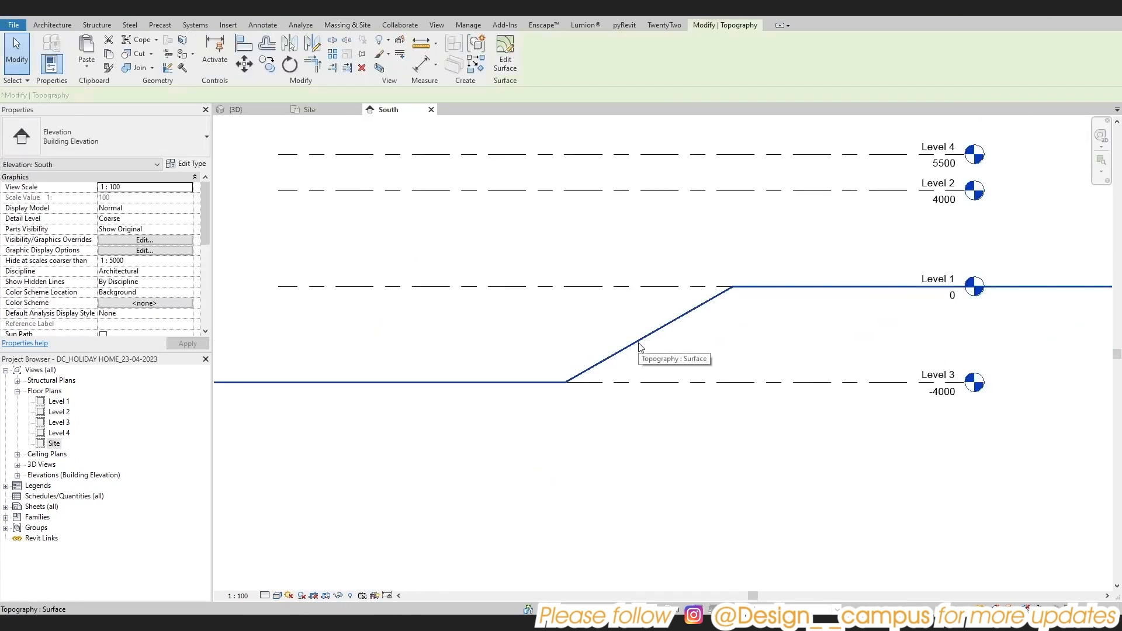
click(505, 52)
Copy the slope's top boundary points 1500 mm left along Level 1 and lower the copies to about -710 mm
drag(706, 263, 806, 321)
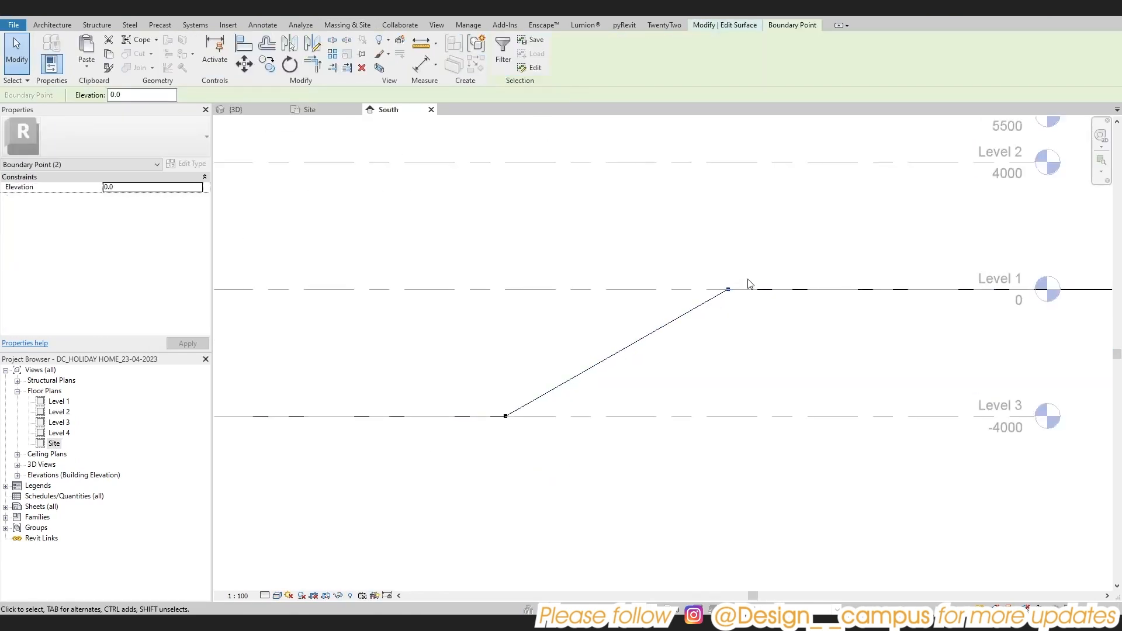
scroll(812, 287, up, 2)
key(c)
key(o)
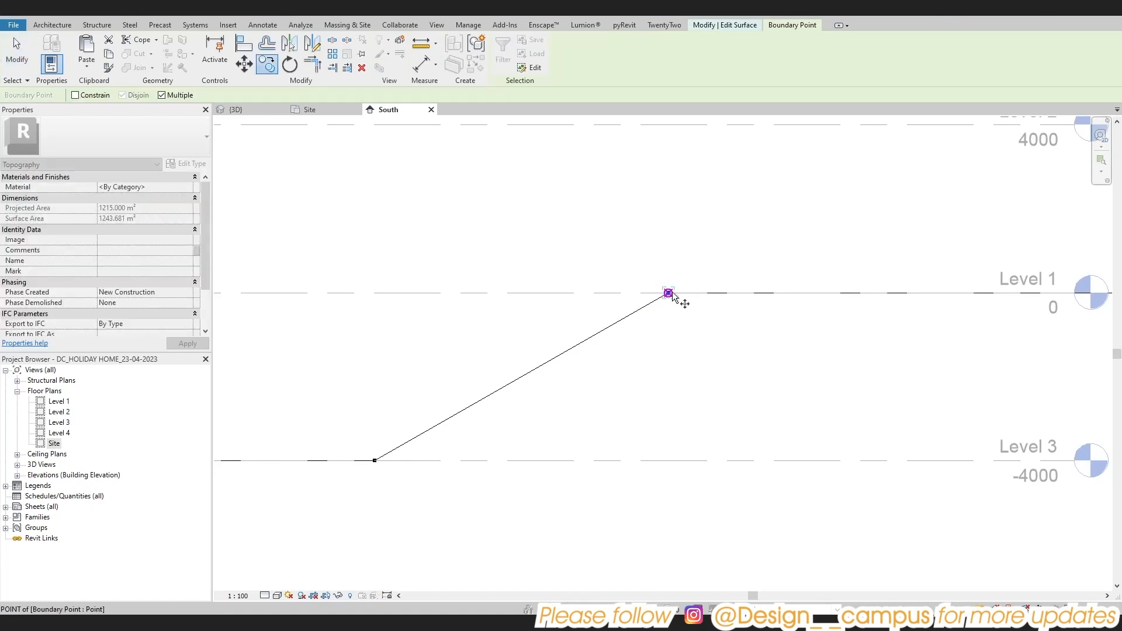
click(668, 293)
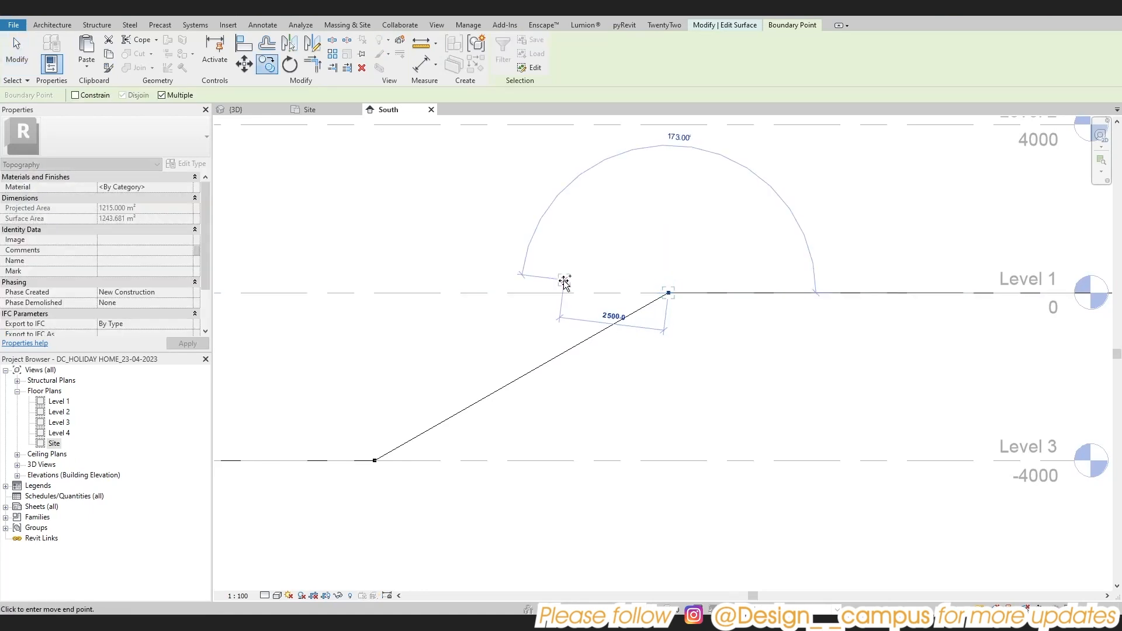
click(606, 292)
key(Escape)
drag(605, 293, 604, 321)
middle_drag(597, 374, 714, 333)
middle_drag(525, 432, 642, 419)
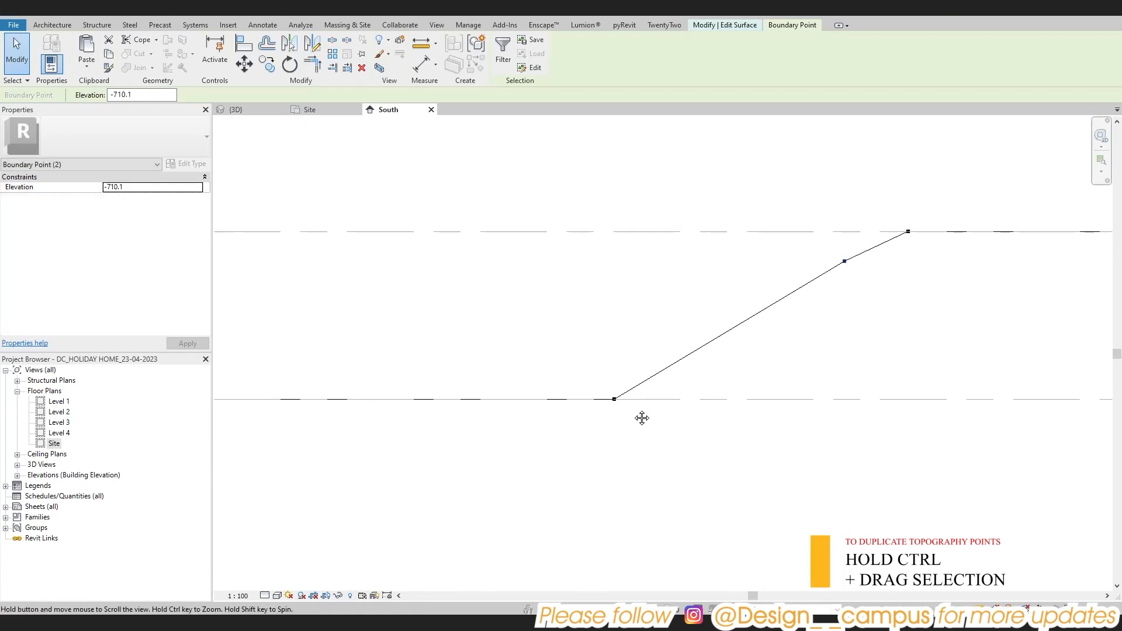
Move the slope's base points left along Level 3 and shift the upper intermediate points slightly down and left
scroll(611, 402, down, 3)
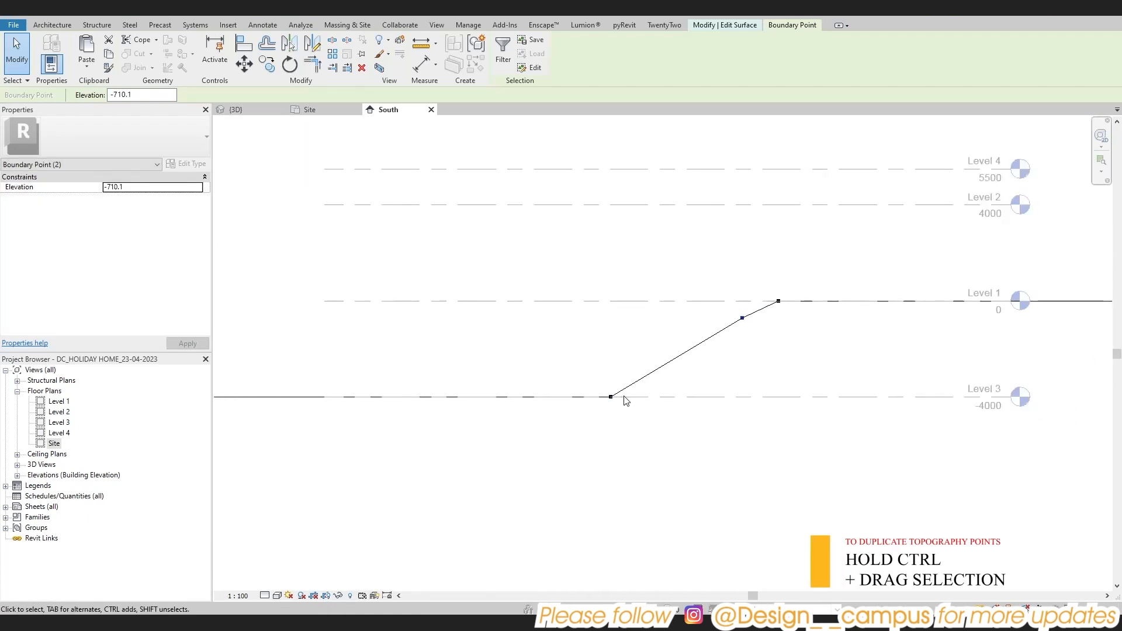
scroll(625, 396, down, 2)
scroll(624, 397, up, 3)
middle_drag(629, 398, 703, 403)
click(671, 398)
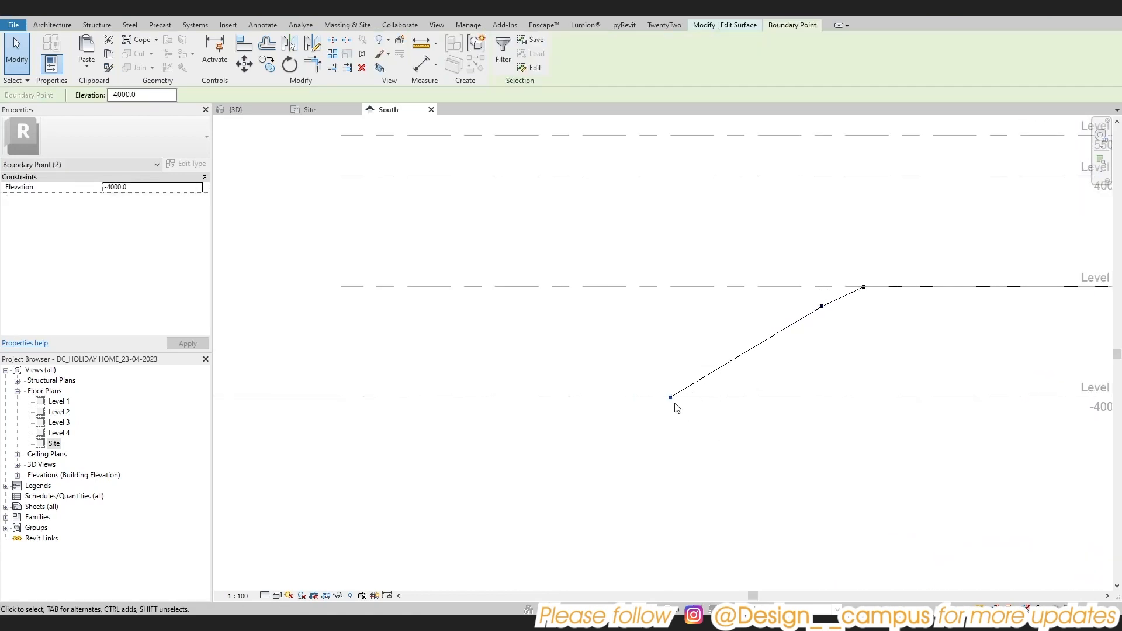
drag(670, 400, 561, 400)
scroll(585, 402, down, 1)
middle_drag(598, 404, 642, 407)
scroll(810, 332, up, 2)
drag(783, 316, 782, 346)
scroll(784, 345, down, 2)
scroll(519, 436, up, 2)
click(516, 433)
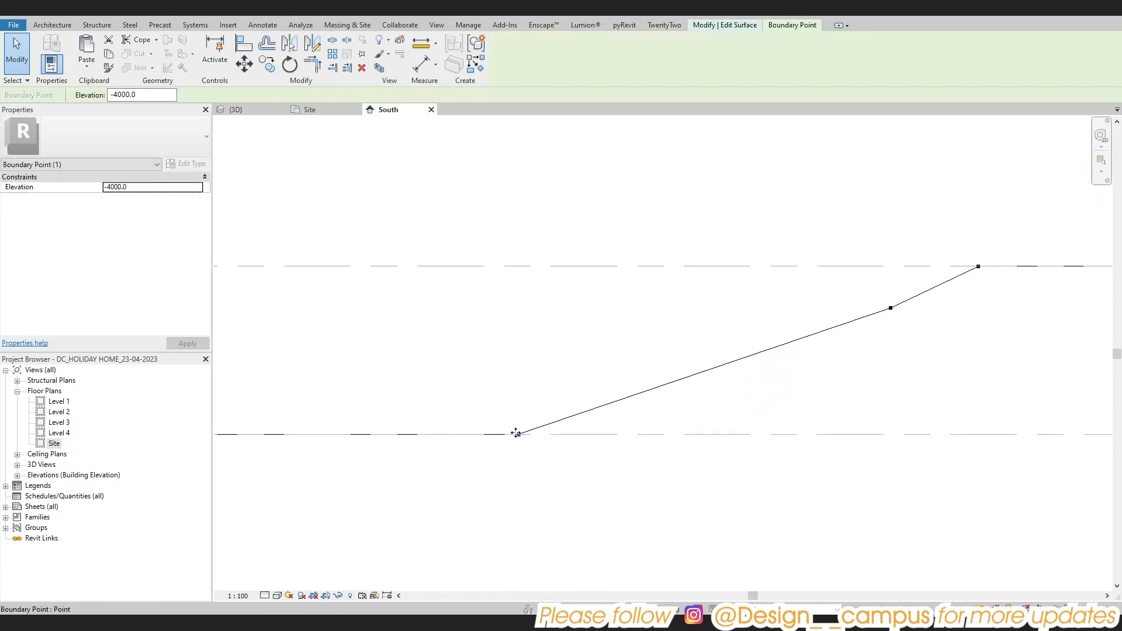
drag(516, 433, 586, 406)
key(ctrl+z)
Duplicate both base points of the slope up and to the right as lower intermediate points, and finish the surface edit
drag(466, 381, 674, 405)
click(644, 360)
scroll(642, 358, down, 2)
middle_drag(644, 369, 678, 435)
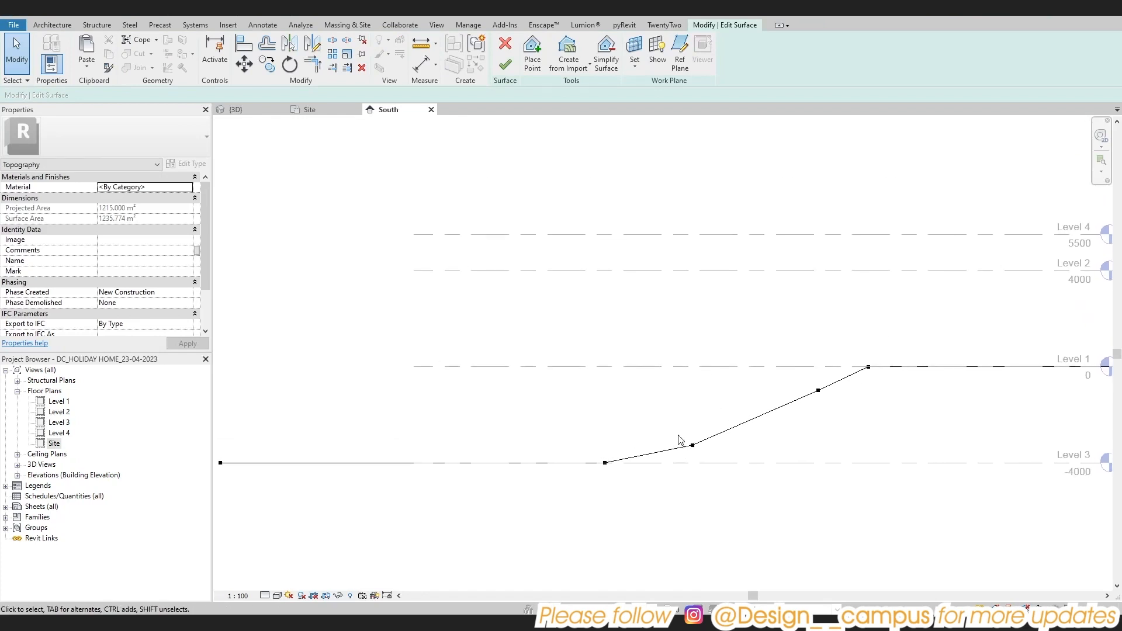
click(506, 65)
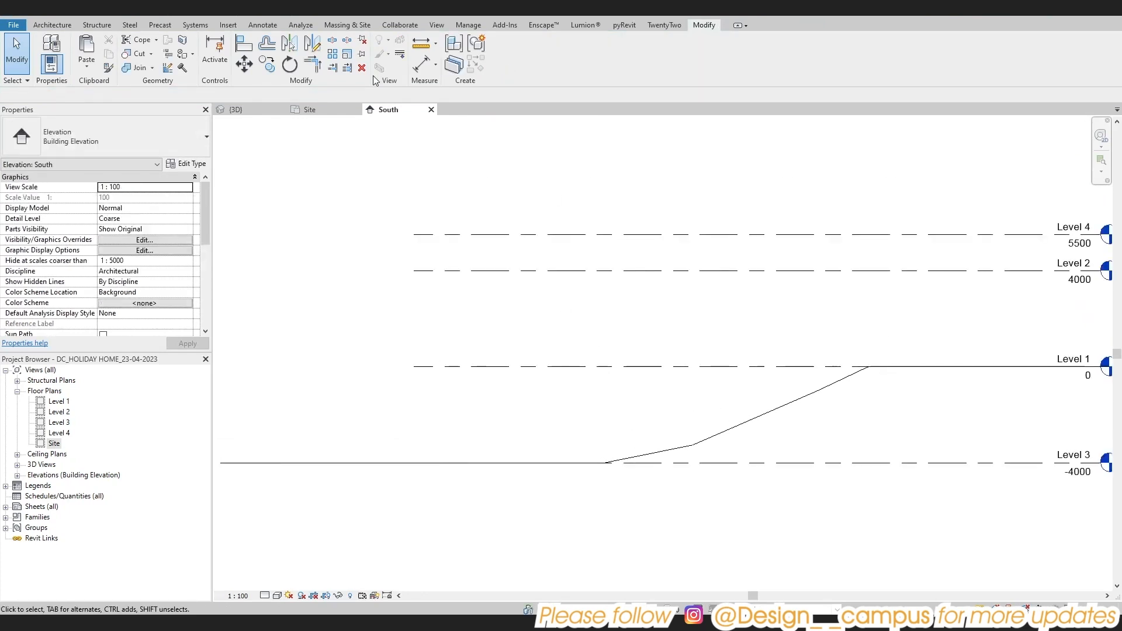
Examine the reshaped slope in the 3D view
click(252, 110)
mouse_move(641, 391)
shift+middle_down()
mouse_move(836, 451)
mouse_move(584, 376)
mouse_move(608, 393)
mouse_move(644, 369)
mouse_move(634, 413)
mouse_move(658, 377)
shift+middle_up()
scroll(836, 451, down, 1)
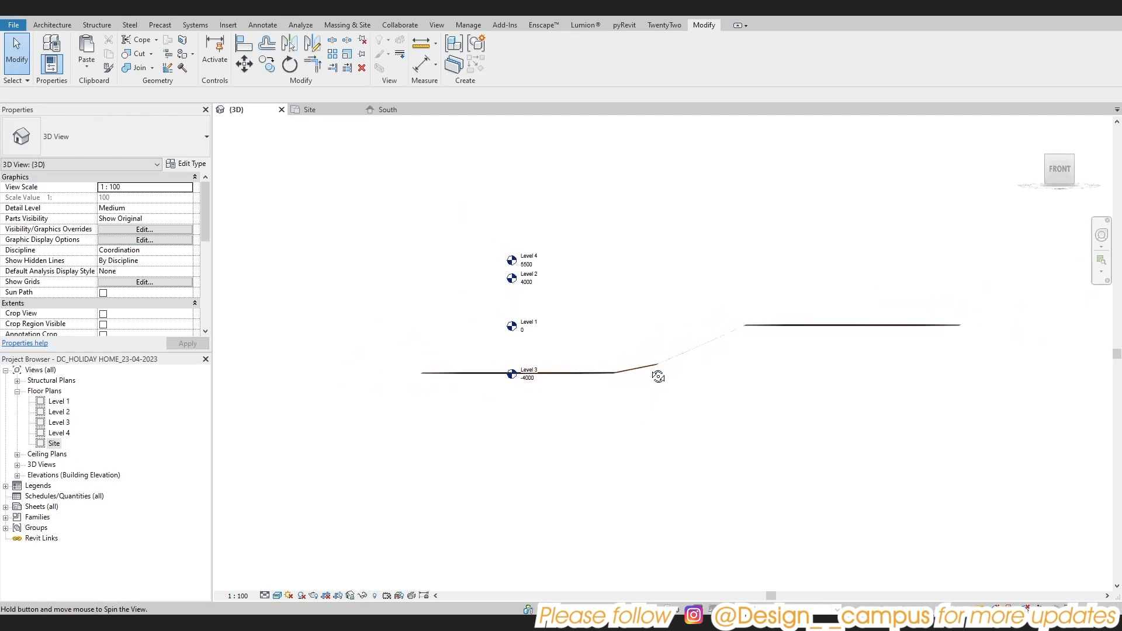
Open the South elevation from its marker in the Site plan and start editing the toposurface's points again
double_click(43, 442)
click(540, 473)
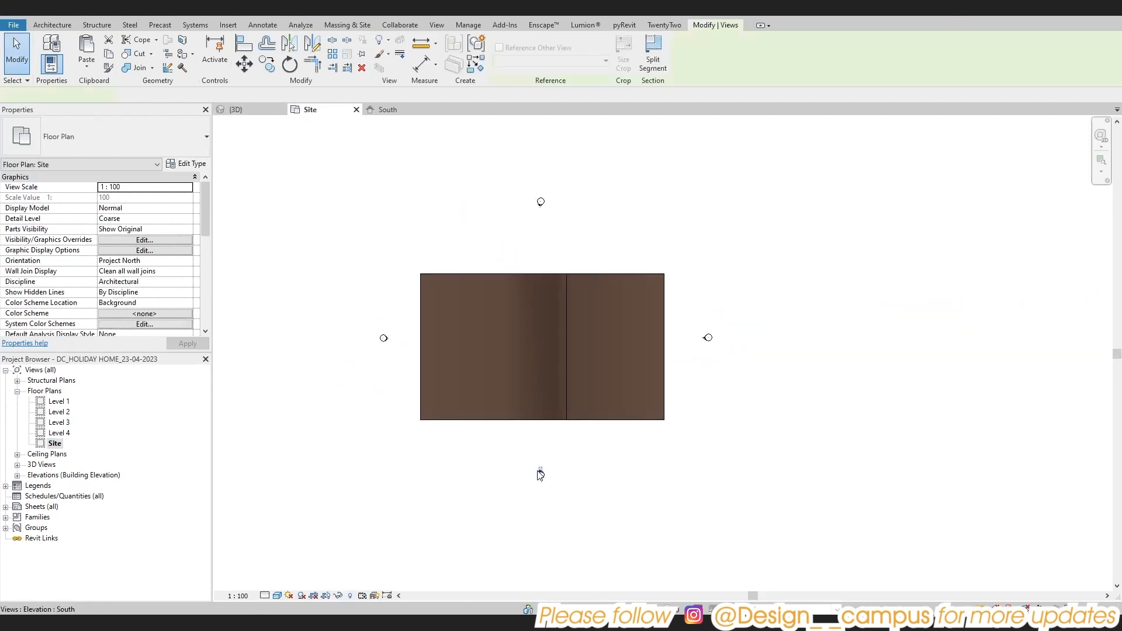
double_click(540, 473)
click(616, 422)
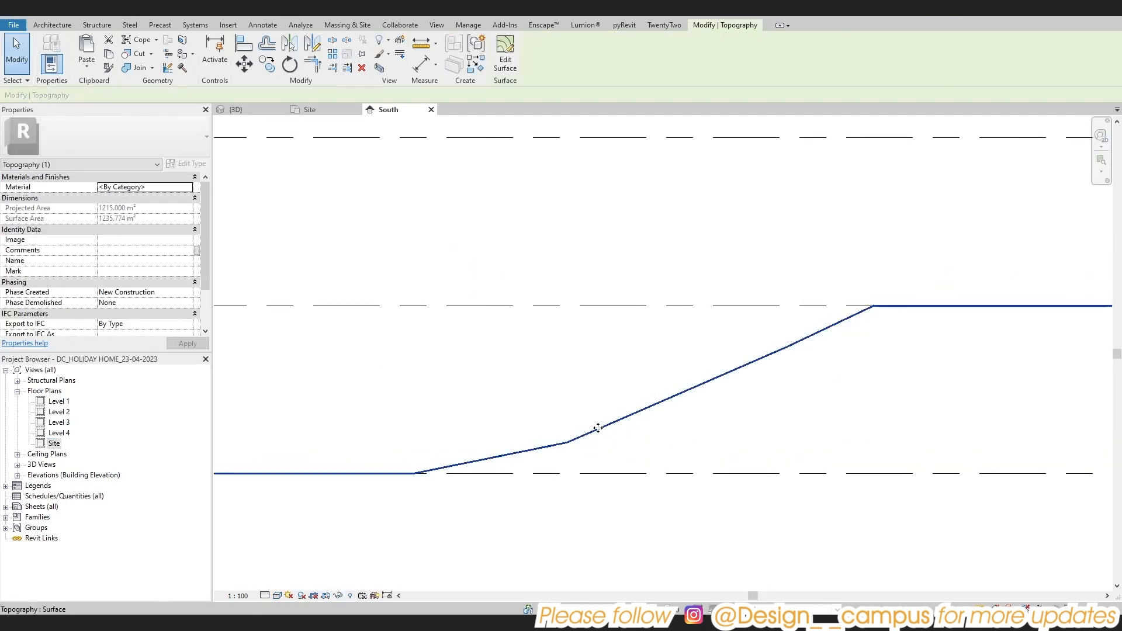
click(505, 54)
Shift the slope's base points right along Level 3 and its top points right along Level 1
drag(388, 428, 418, 492)
drag(418, 473, 471, 470)
middle_drag(622, 277, 444, 283)
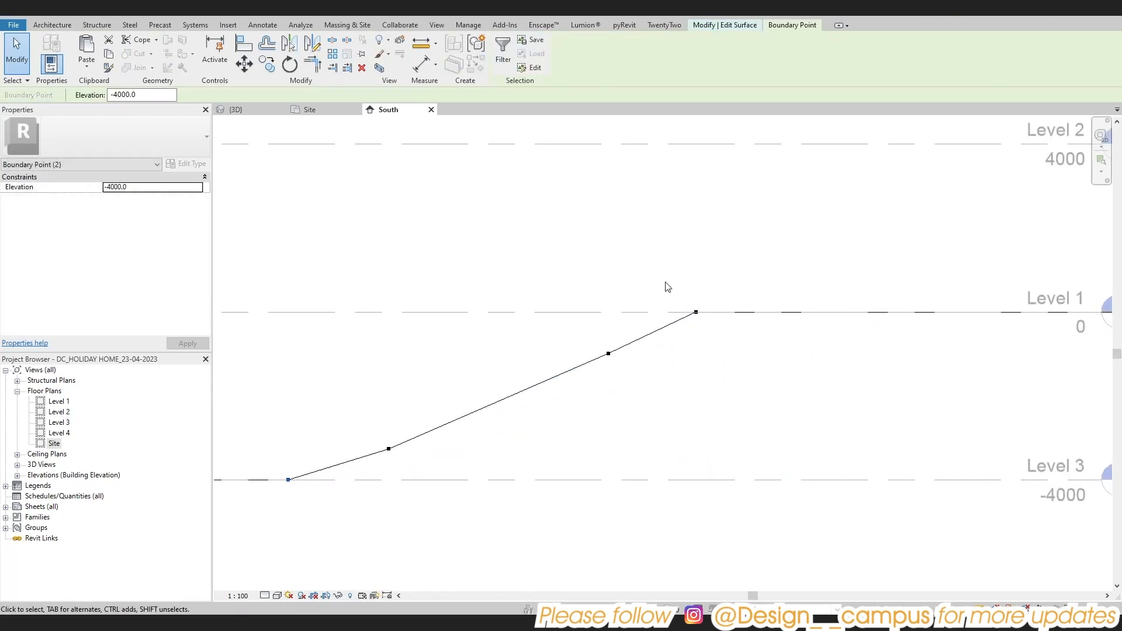
drag(665, 281, 734, 313)
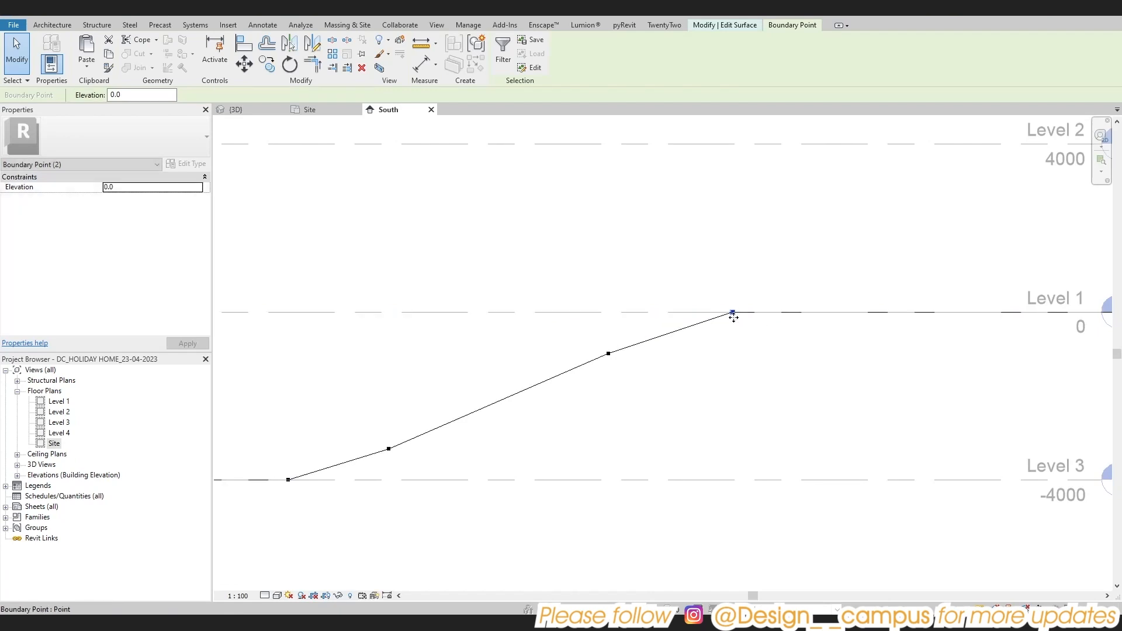
Move the slope's upper intermediate points up and right, closer to Level 1, to smooth the top transition
scroll(734, 313, up, 2)
drag(517, 362, 572, 385)
drag(543, 375, 589, 353)
scroll(567, 361, down, 2)
middle_drag(567, 361, 662, 338)
scroll(671, 326, up, 2)
drag(674, 326, 709, 320)
scroll(648, 383, down, 3)
mouse_move(643, 390)
middle_down()
mouse_move(707, 354)
mouse_move(626, 382)
middle_up()
click(672, 375)
scroll(669, 375, down, 2)
Finish the surface edit and view the smoothed slope from an angle in 3D
click(505, 64)
scroll(593, 250, down, 2)
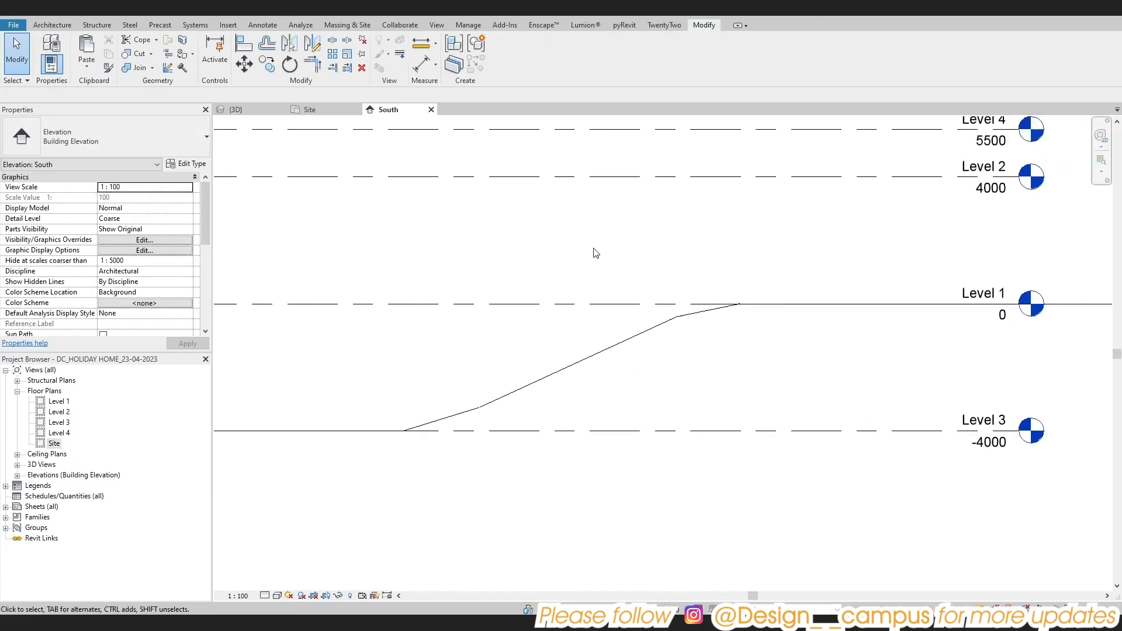
click(253, 13)
shift+middle_drag(616, 442, 713, 551)
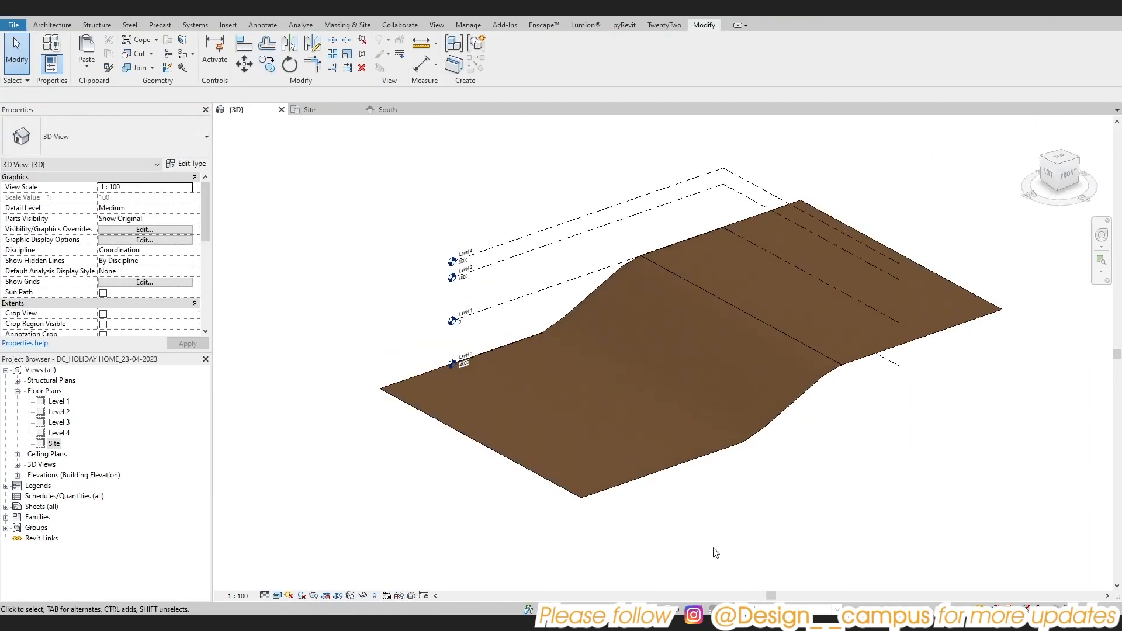
Set the Site plan view to the Hidden Line visual style and return to the South elevation
click(310, 109)
key(d)
key(l)
click(59, 402)
click(55, 444)
key(Escape)
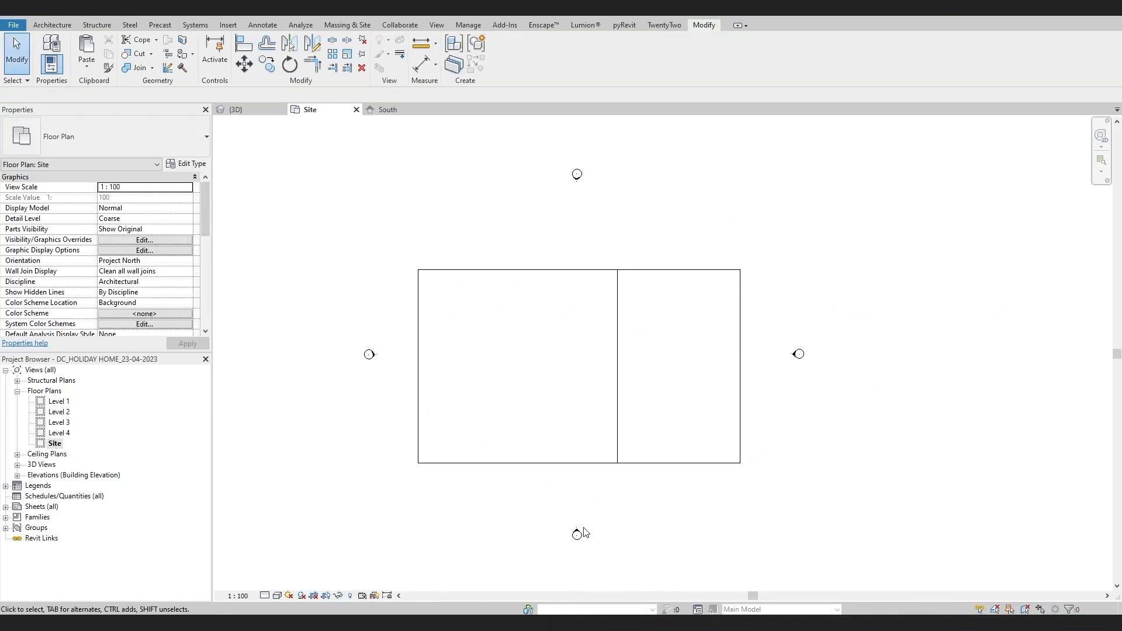
key(ctrl+Tab)
click(944, 461)
click(935, 450)
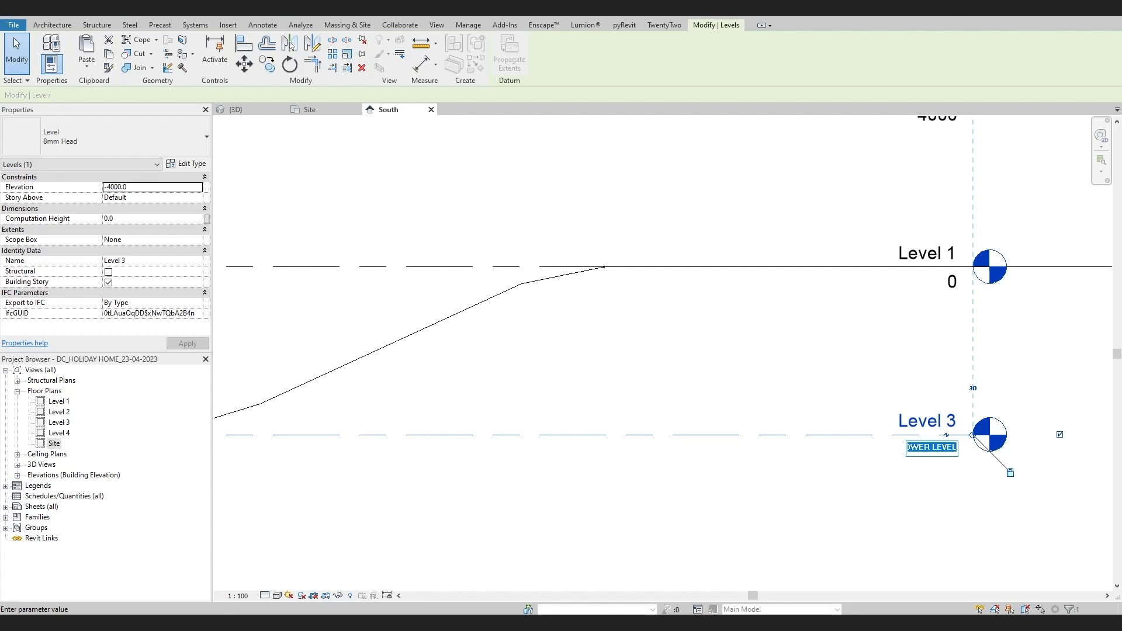
click(793, 351)
click(631, 316)
click(853, 367)
click(631, 316)
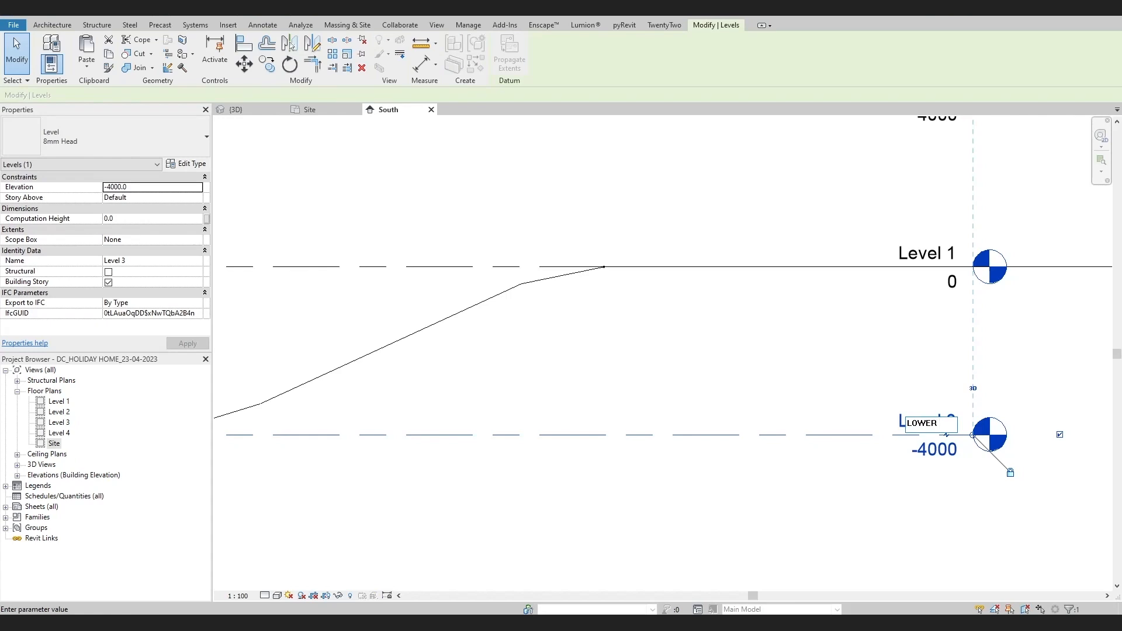
Rename Level 3 to LOWER LEVEL and rename its corresponding views as well
click(868, 337)
click(605, 316)
click(689, 327)
Rename Level 1 to GROUND LEVEL and accept renaming the corresponding views
scroll(689, 360, down, 3)
middle_drag(689, 363, 626, 424)
scroll(765, 344, up, 4)
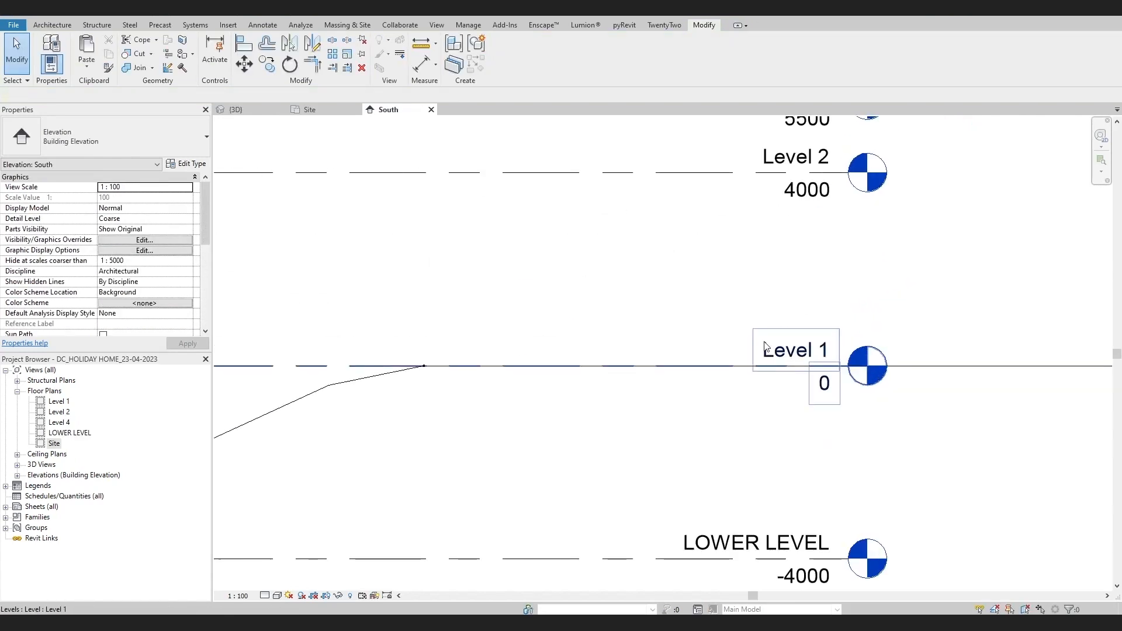
double_click(764, 346)
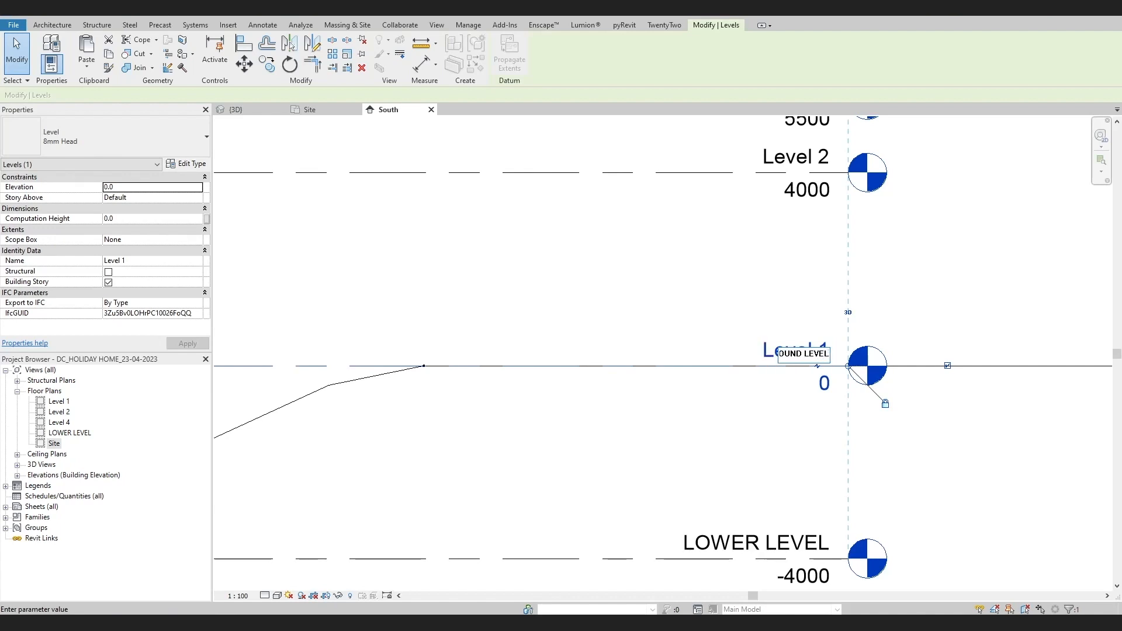
click(764, 252)
click(605, 315)
click(679, 294)
Rename Level 2 to CEILING LEVEL and rename its corresponding views to match
scroll(685, 303, down, 3)
middle_drag(694, 308, 709, 379)
scroll(758, 278, up, 4)
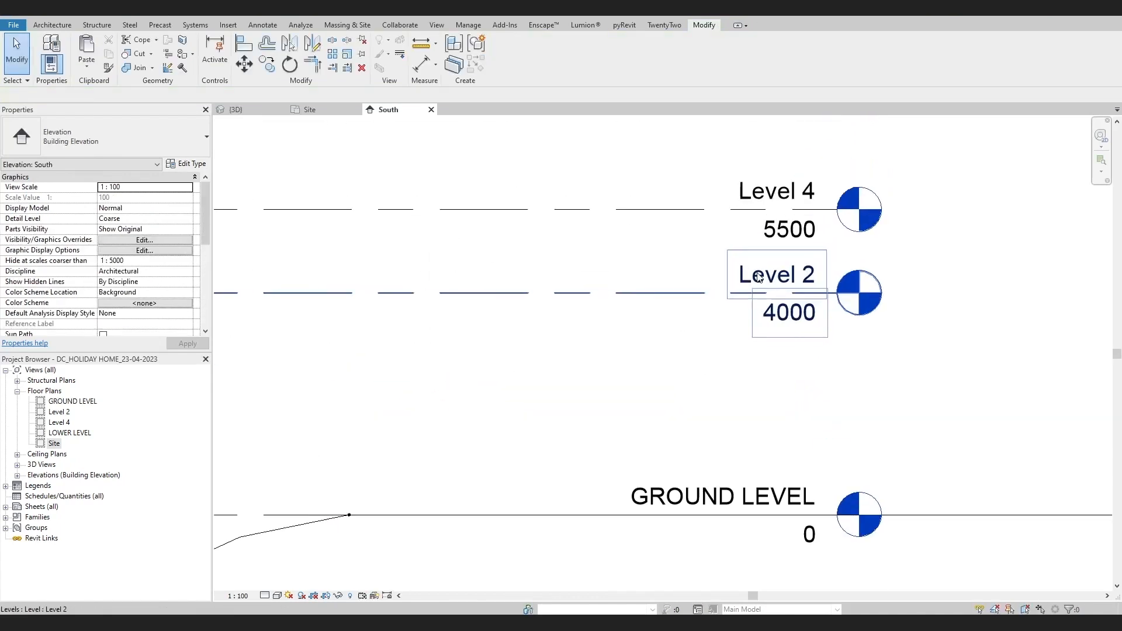
double_click(759, 277)
scroll(751, 300, down, 2)
middle_drag(751, 300, 808, 318)
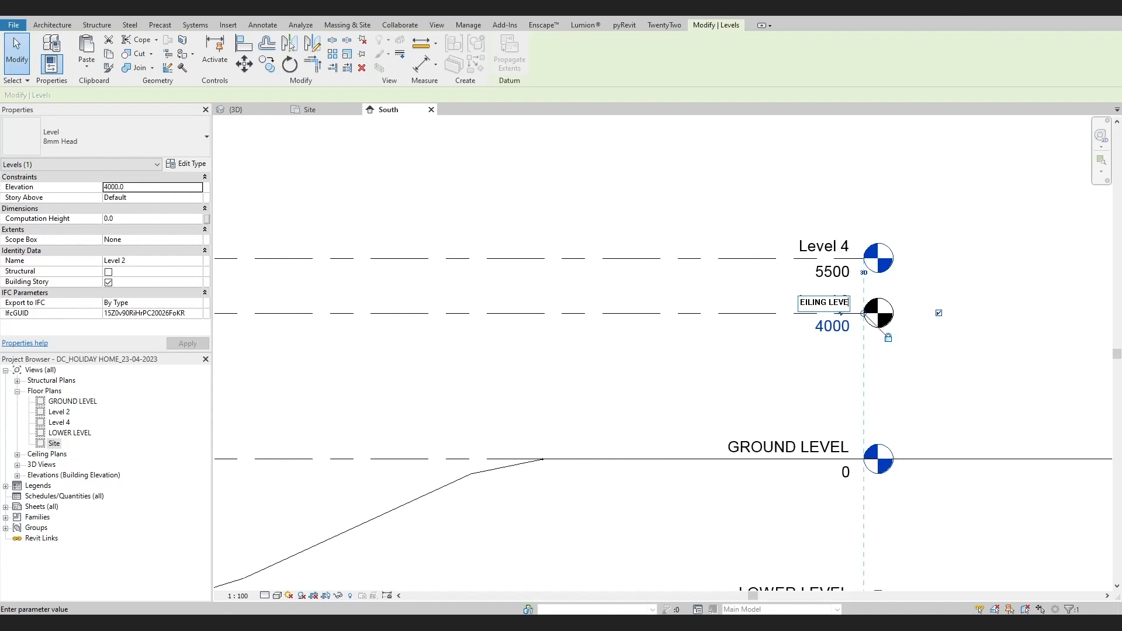
key(Return)
click(604, 318)
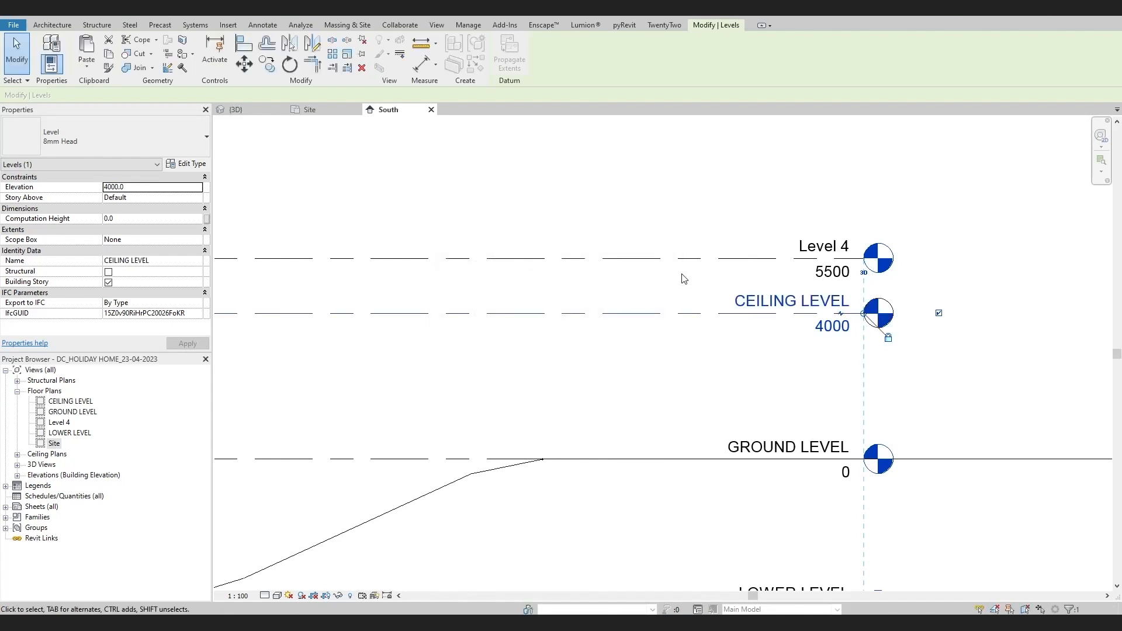
Rename Level 4 to ROOF LEVEL and rename its corresponding views to match
click(818, 246)
click(817, 246)
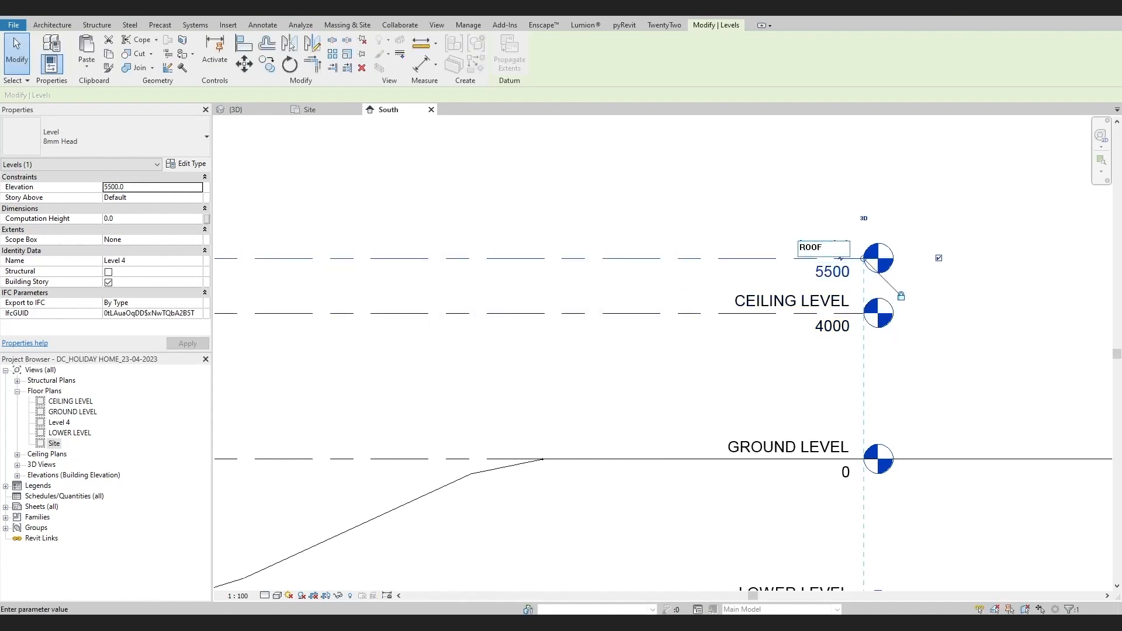
key(Return)
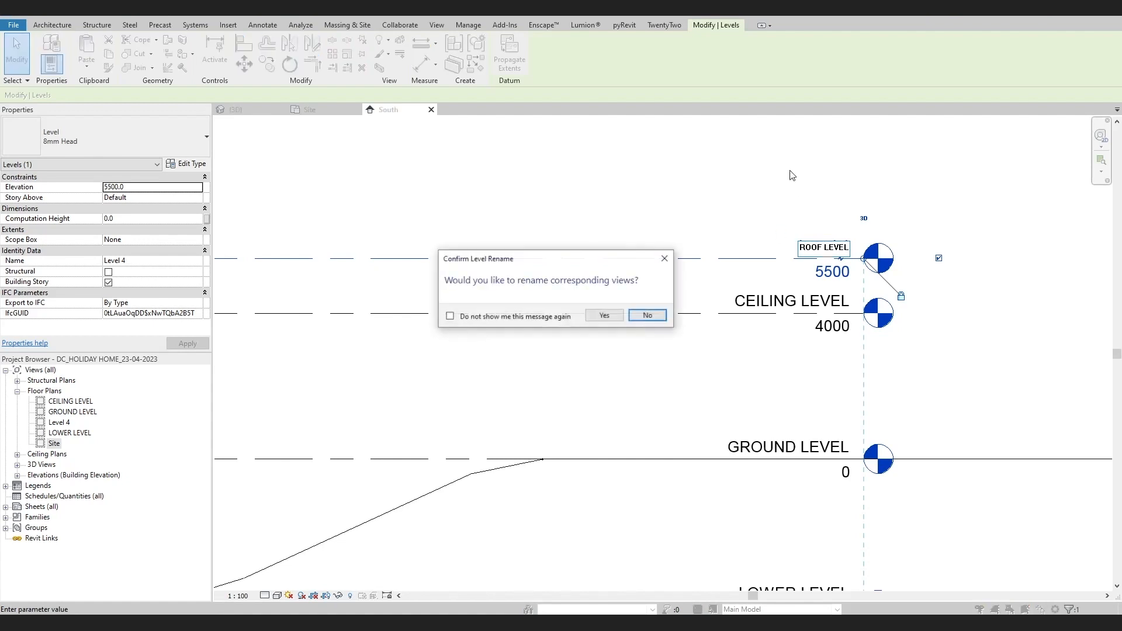
click(604, 317)
Extend the level lines in the South elevation so they reach past both ends of the site surface
scroll(619, 371, down, 4)
middle_drag(523, 452, 604, 421)
scroll(563, 413, up, 3)
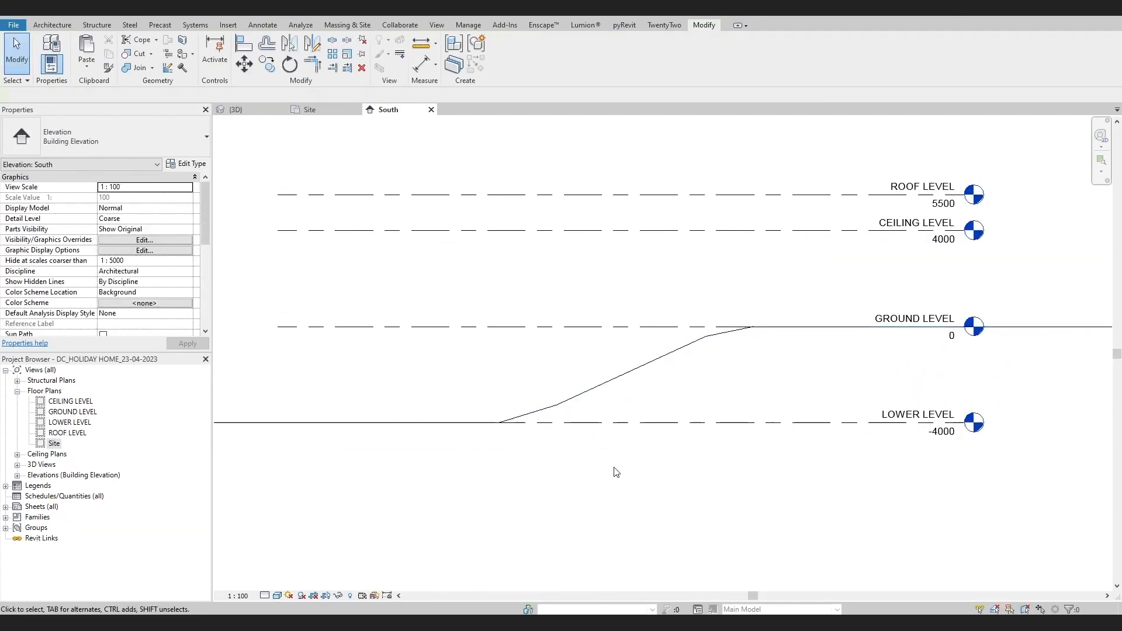
scroll(591, 416, down, 3)
click(411, 357)
middle_drag(412, 361, 577, 371)
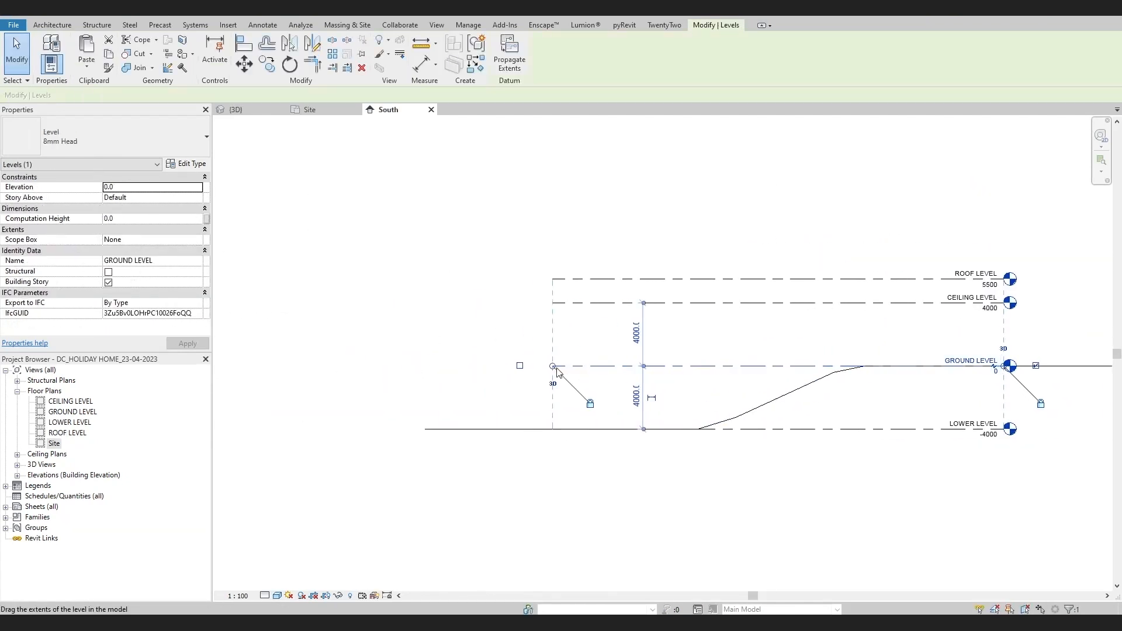
drag(552, 366, 400, 367)
middle_drag(745, 401, 497, 401)
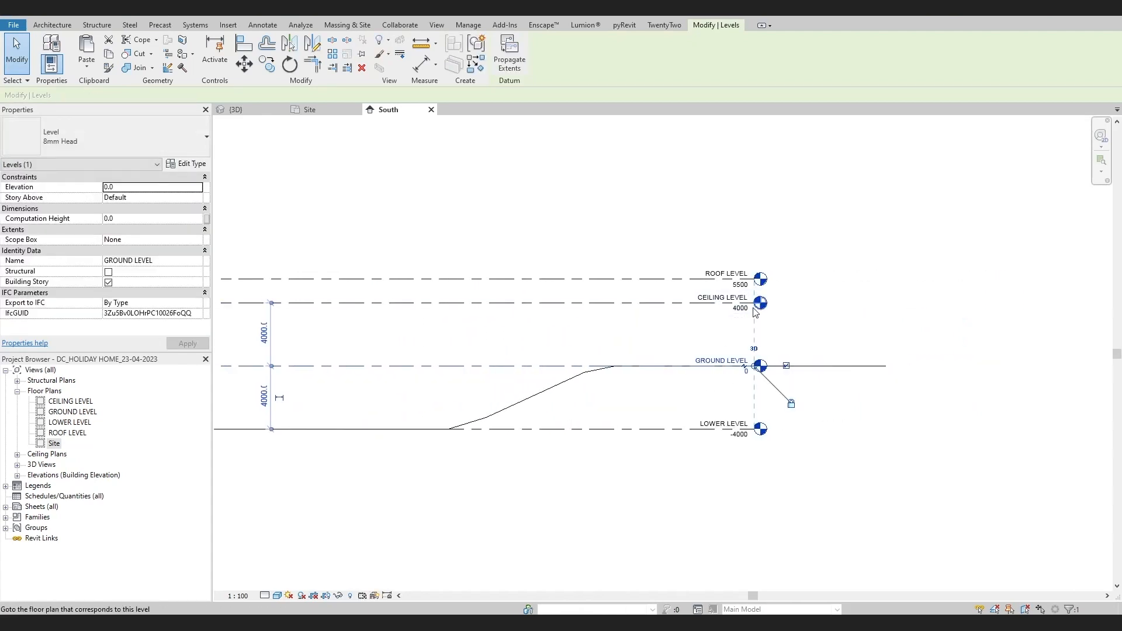
click(636, 304)
drag(754, 303, 887, 303)
key(Escape)
middle_drag(527, 398, 766, 388)
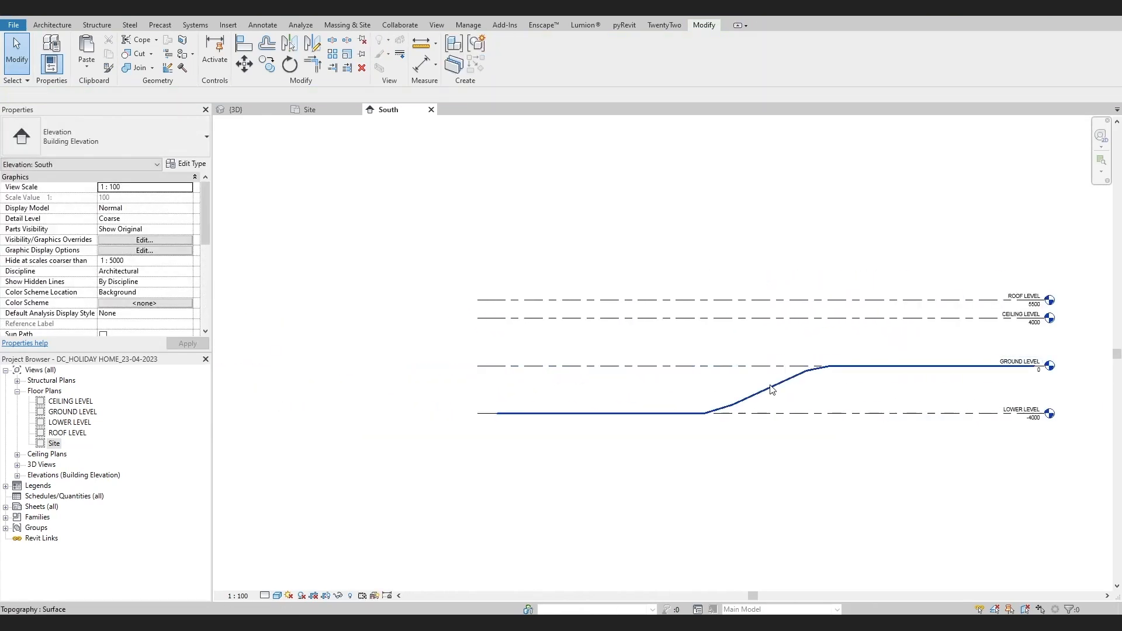
click(766, 388)
scroll(672, 404, up, 3)
scroll(672, 404, down, 1)
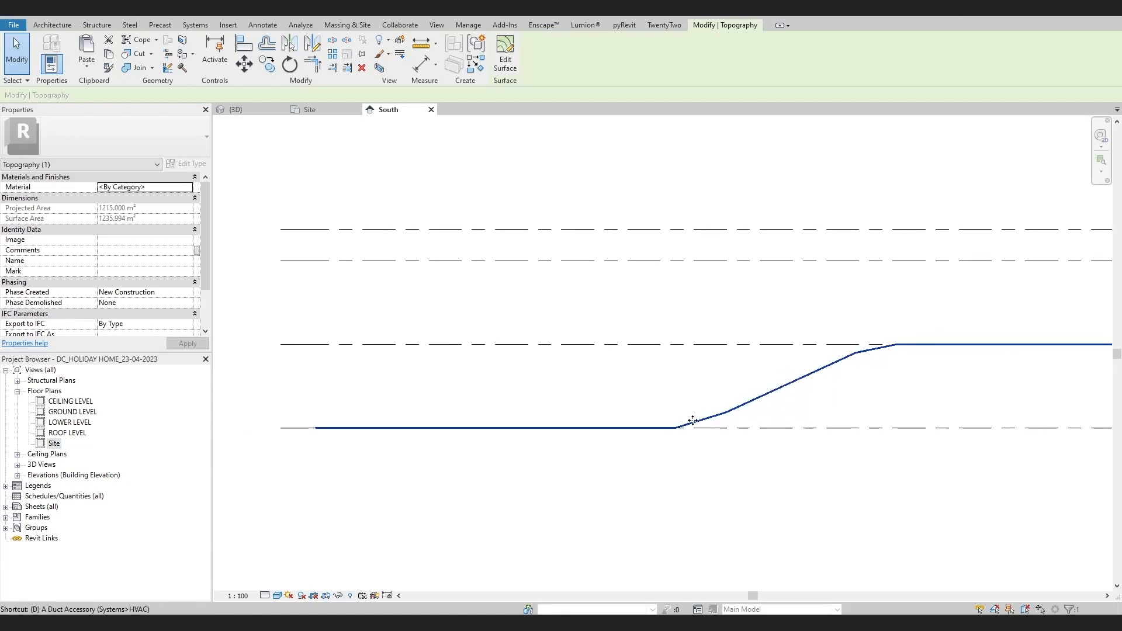
key(d)
key(i)
key(Escape)
key(Escape)
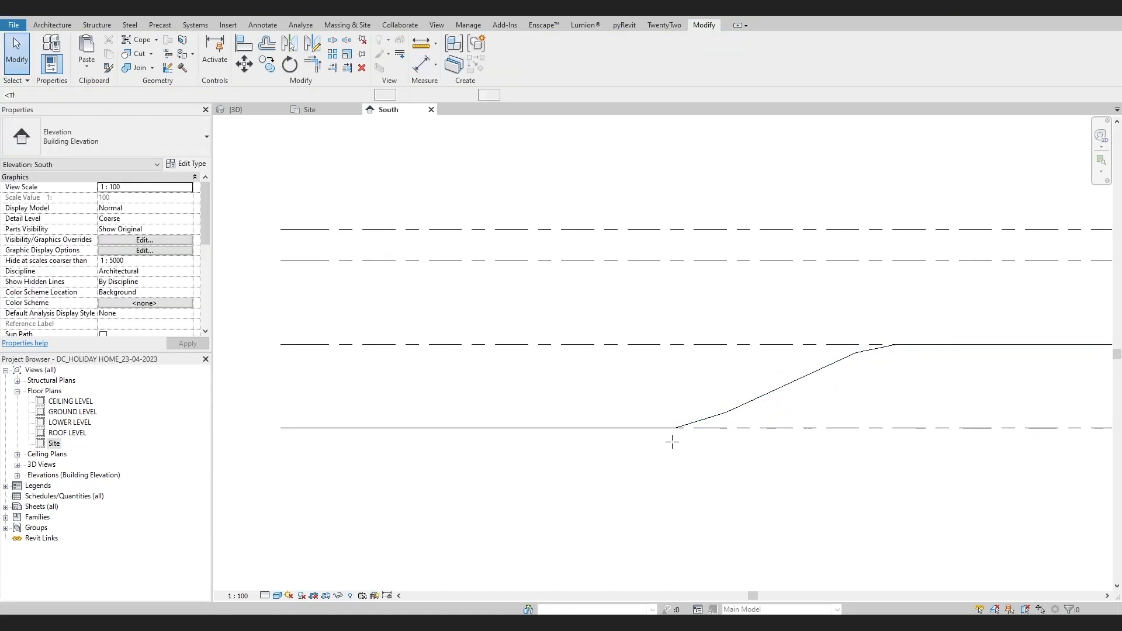
Draw vertical detail lines at the foot and the top edge of the slope in the South elevation
key(d)
key(l)
click(676, 427)
click(676, 345)
key(Escape)
click(897, 344)
click(897, 313)
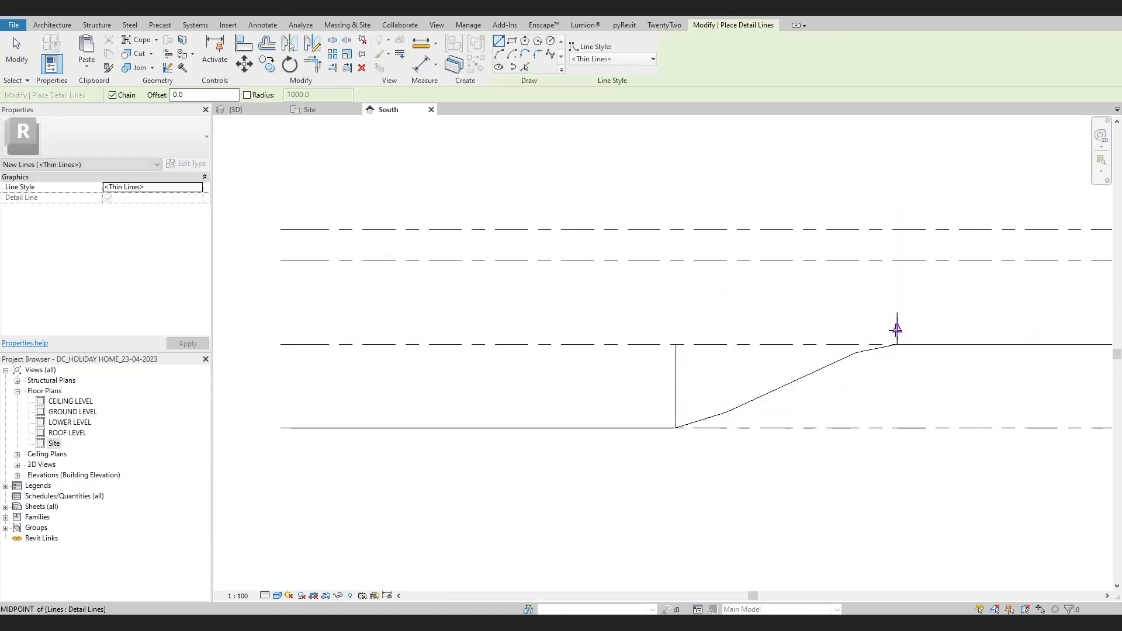
Delete both vertical detail lines from the slope
key(Escape)
key(Escape)
click(675, 368)
ctrl+click(897, 326)
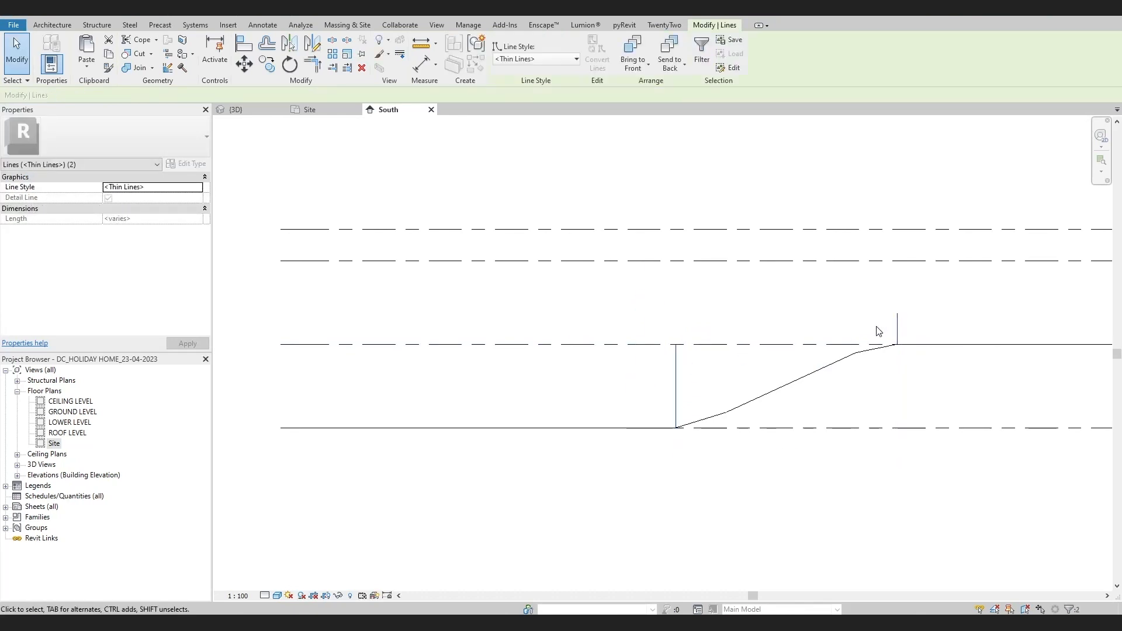
key(Delete)
Compare how the site surface appears in the GROUND LEVEL, Site and LOWER LEVEL floor plans
scroll(771, 396, down, 2)
scroll(716, 450, up, 2)
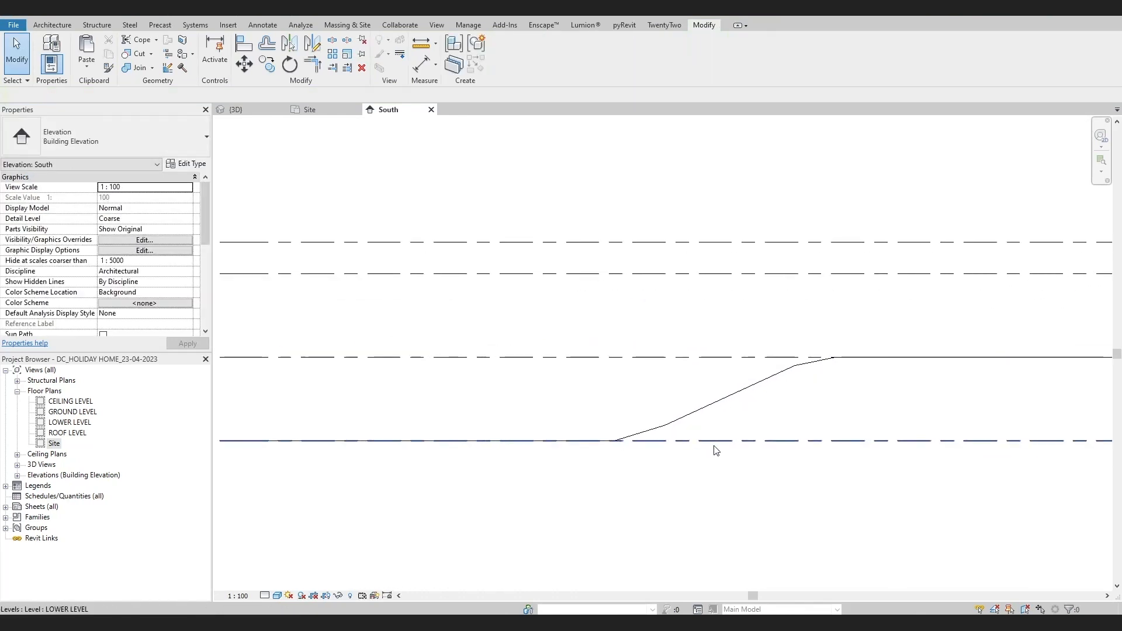
double_click(67, 411)
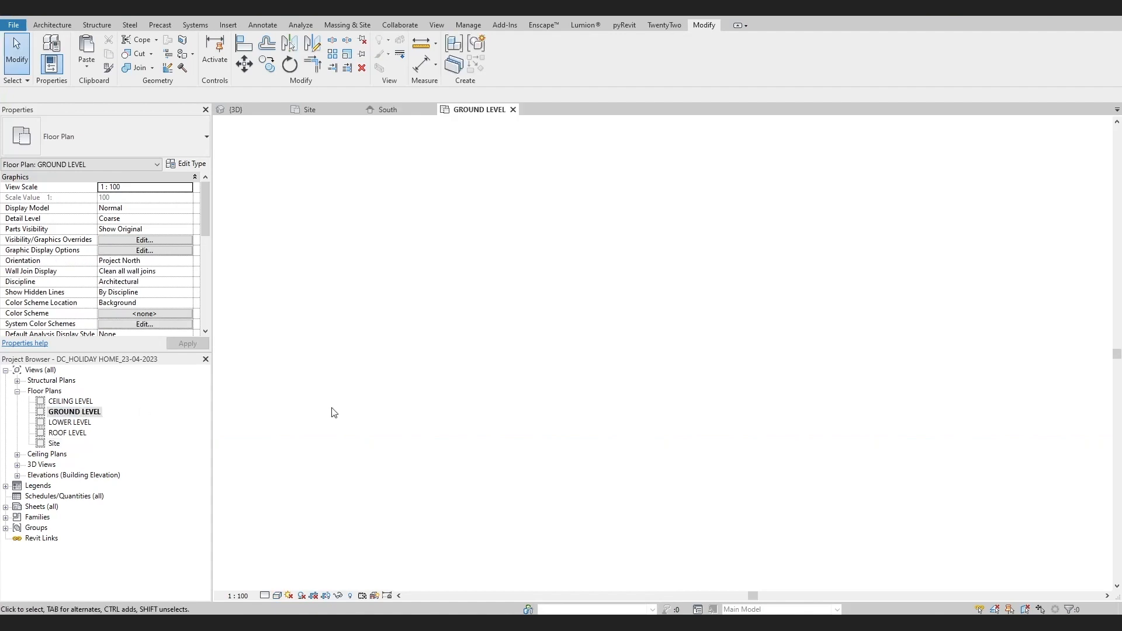
double_click(54, 443)
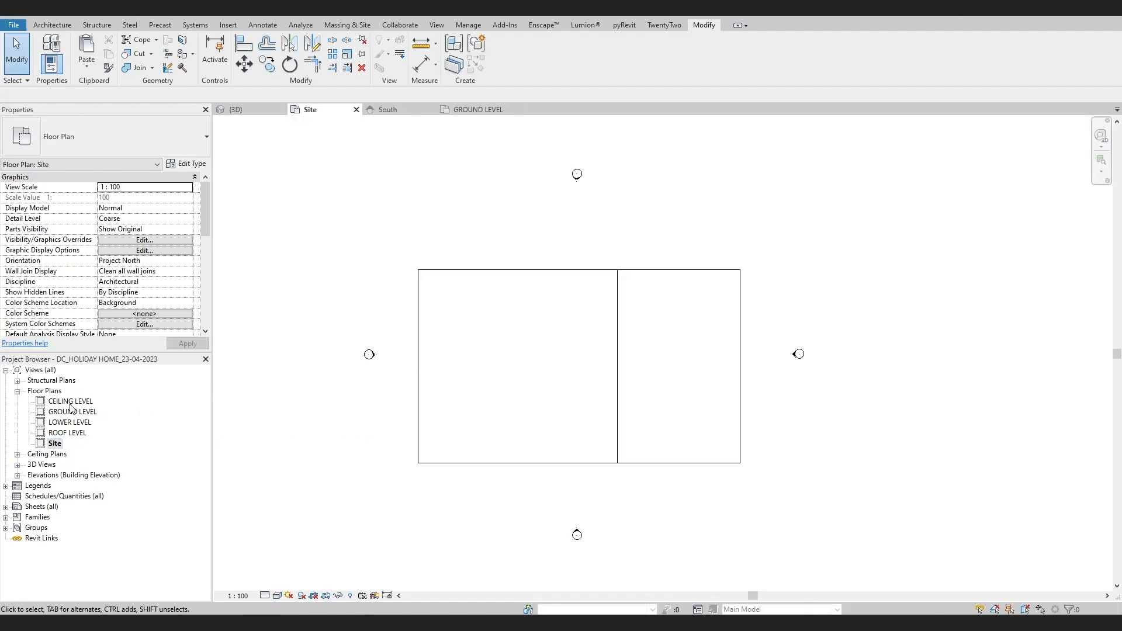
double_click(70, 422)
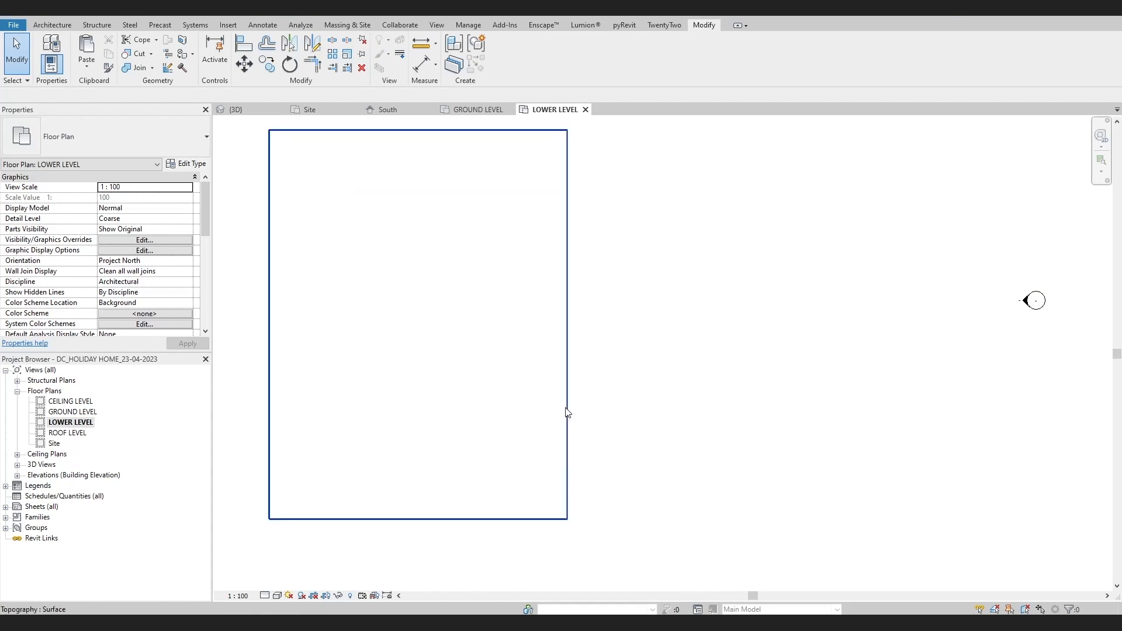
click(566, 412)
click(465, 534)
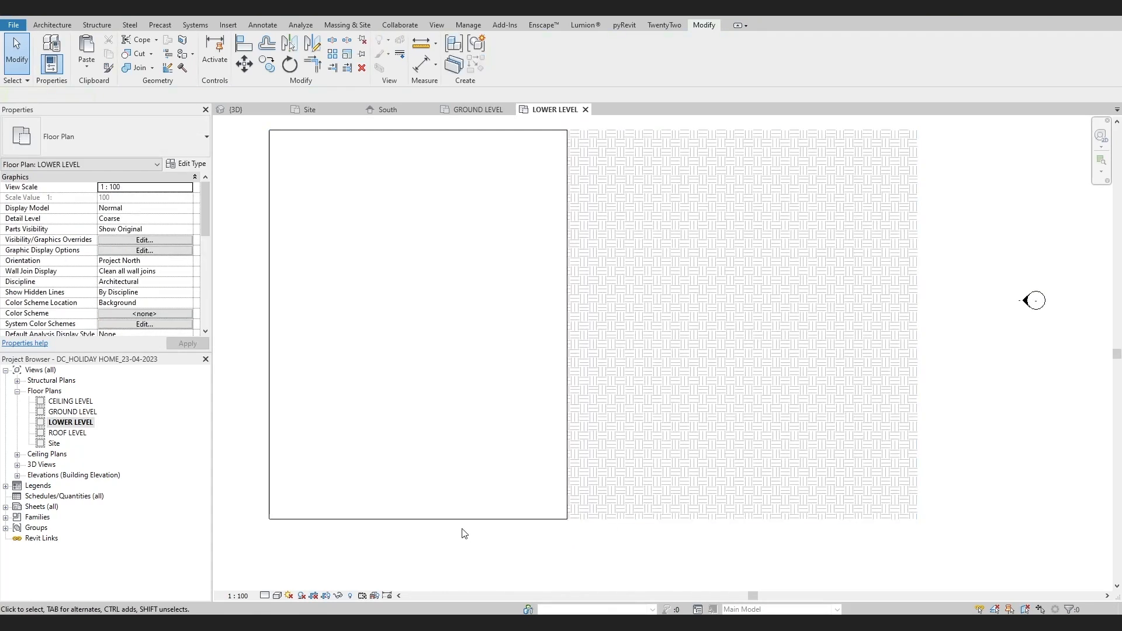
double_click(61, 412)
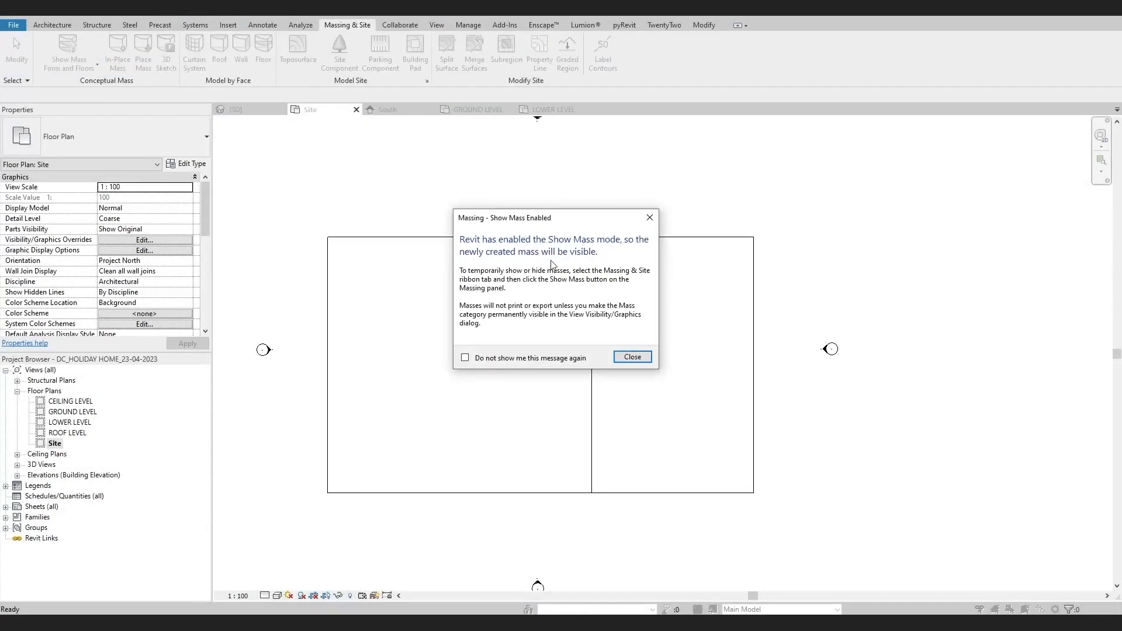
Begin an in-place mass in the Site plan and sketch a 22000 by 6000 mm rectangle across the slope's top edge
click(632, 357)
click(617, 368)
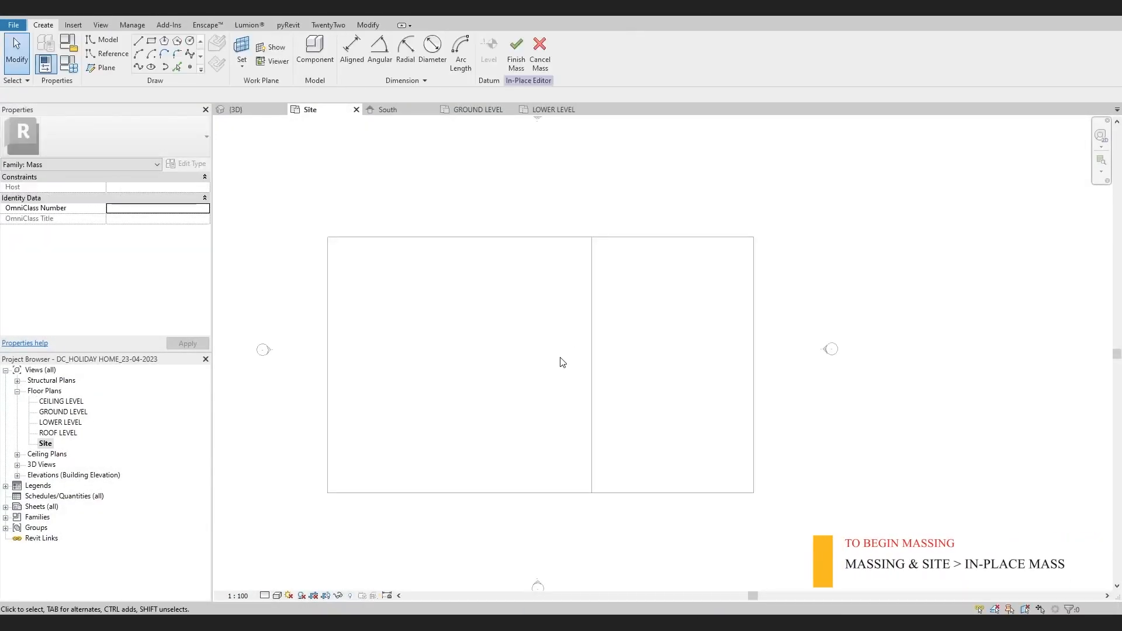
click(151, 40)
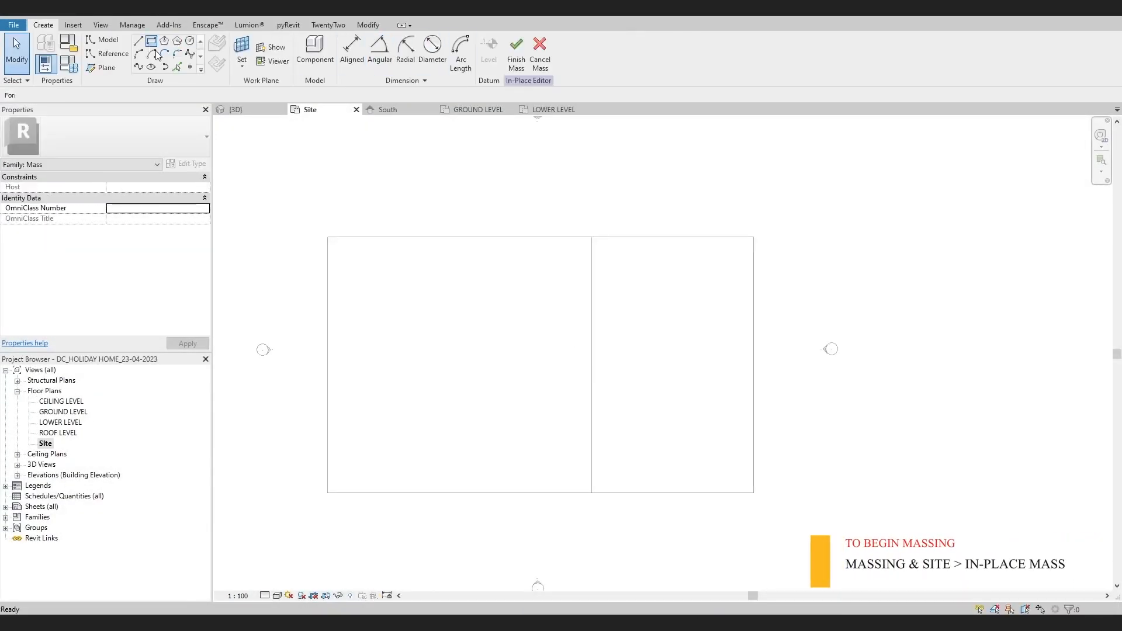
click(508, 318)
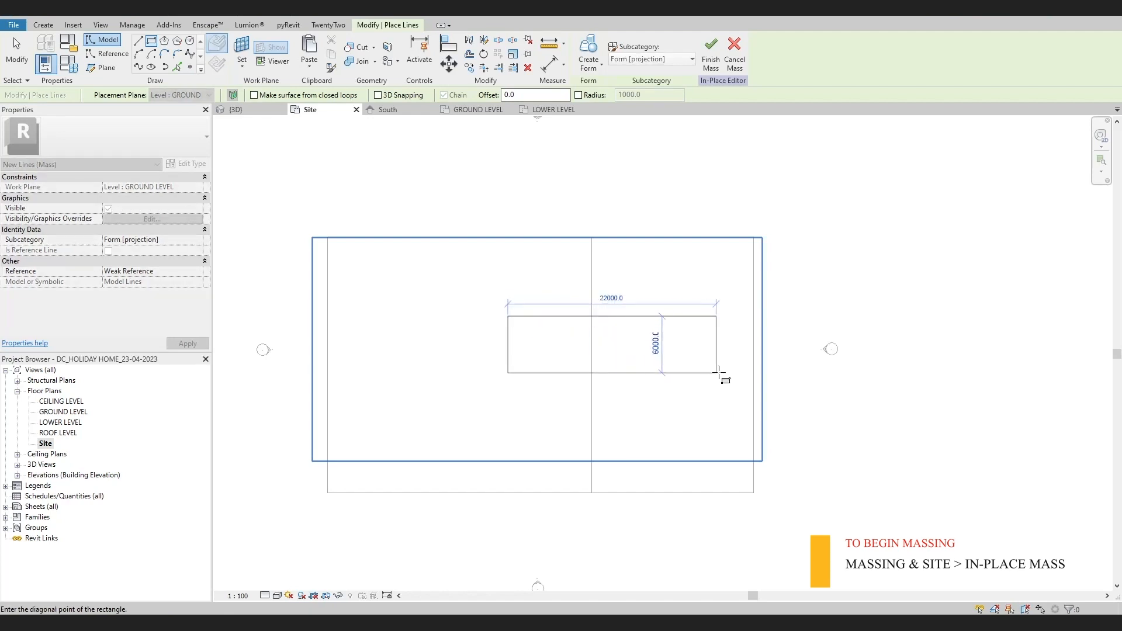
click(716, 373)
scroll(653, 324, up, 3)
key(Escape)
key(Escape)
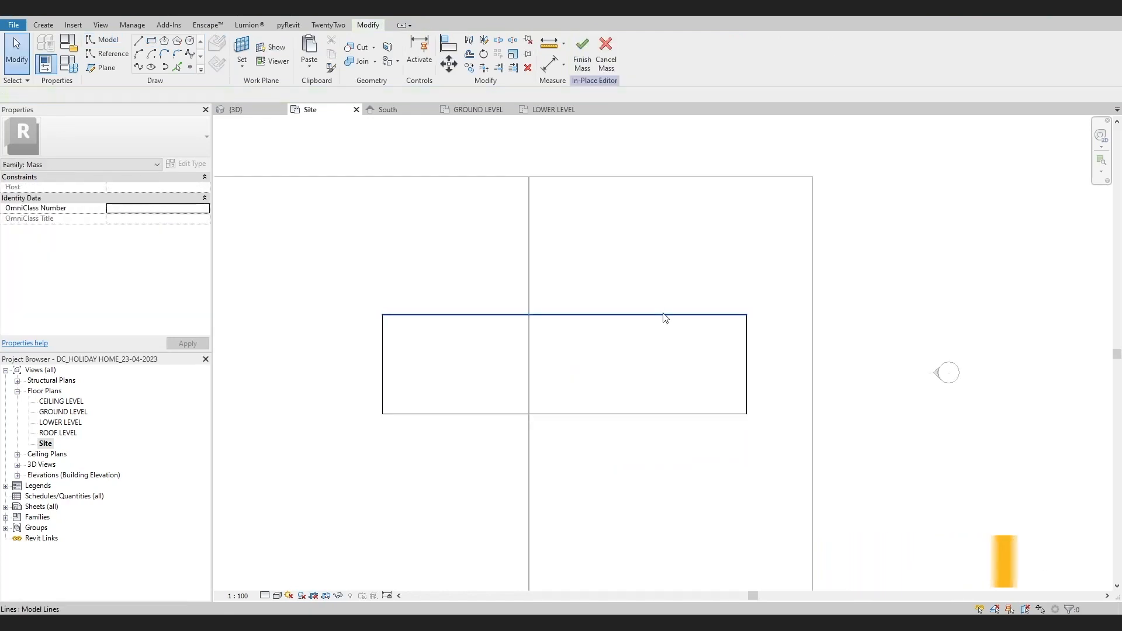
Set the rectangle's depth to 8400 mm by moving its upper edge
click(665, 315)
click(342, 364)
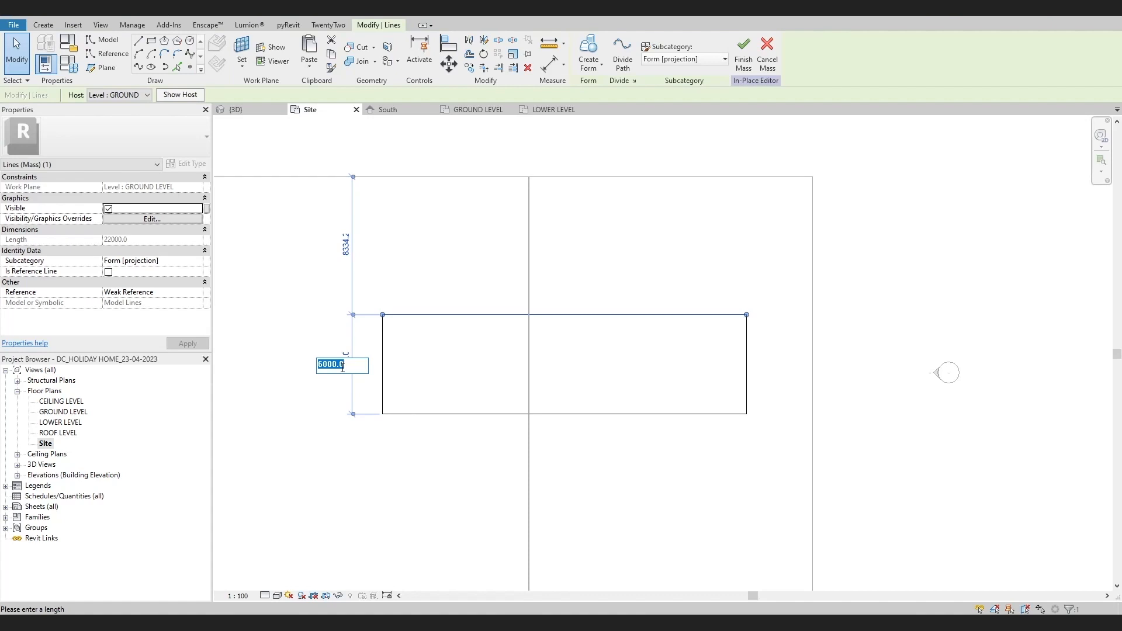
key(Return)
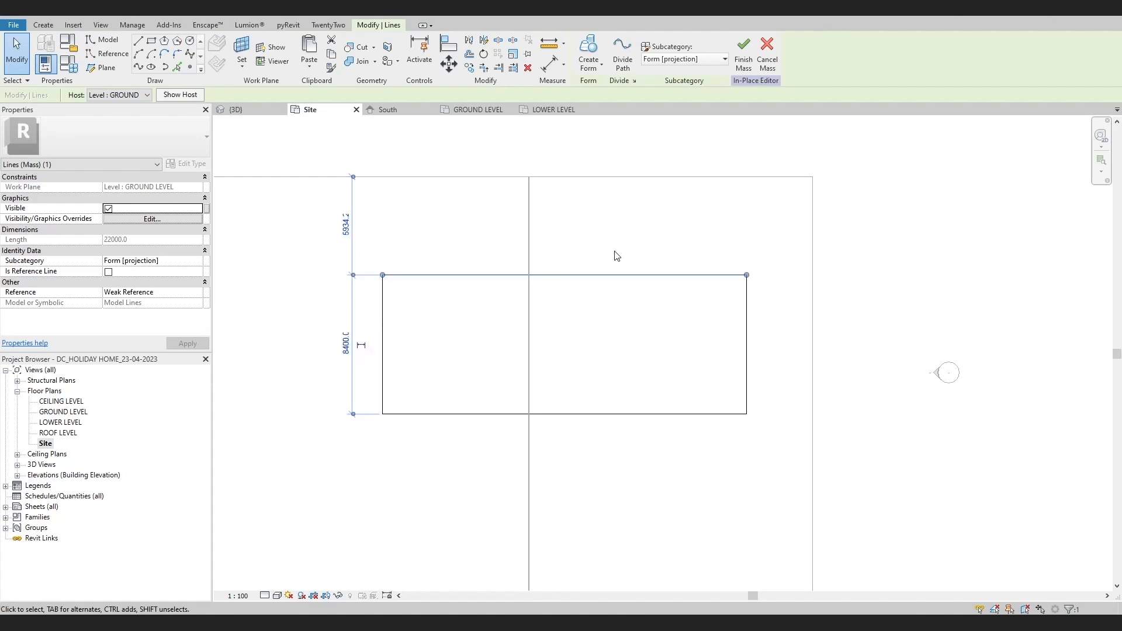
click(615, 253)
scroll(617, 257, down, 2)
middle_drag(616, 267, 647, 309)
scroll(537, 334, up, 3)
key(Tab)
click(525, 306)
click(520, 304)
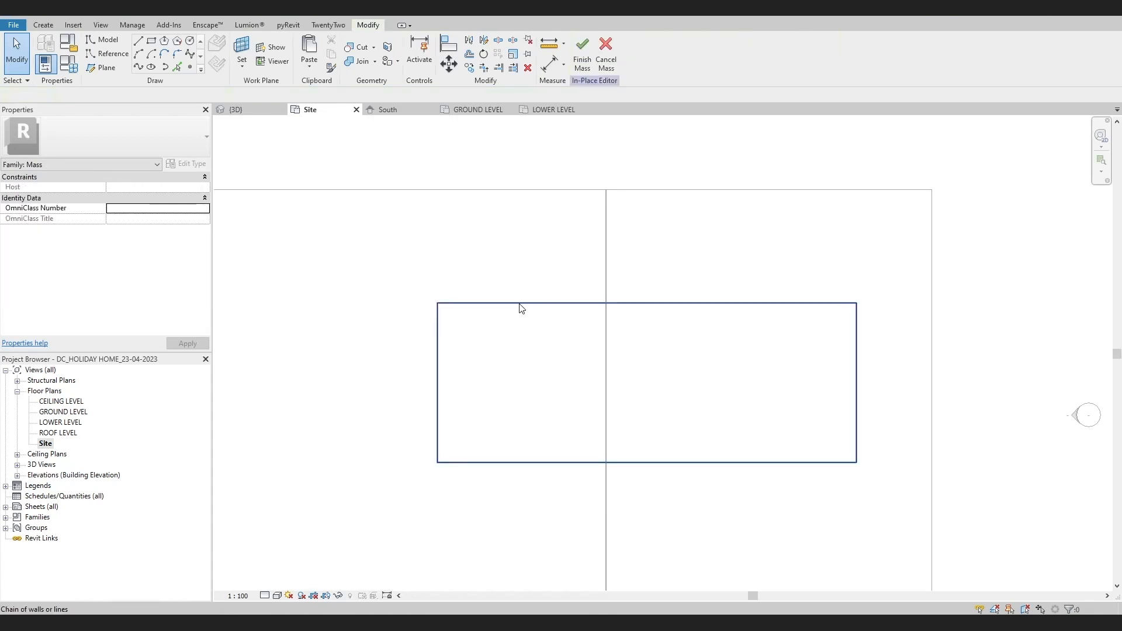
click(401, 380)
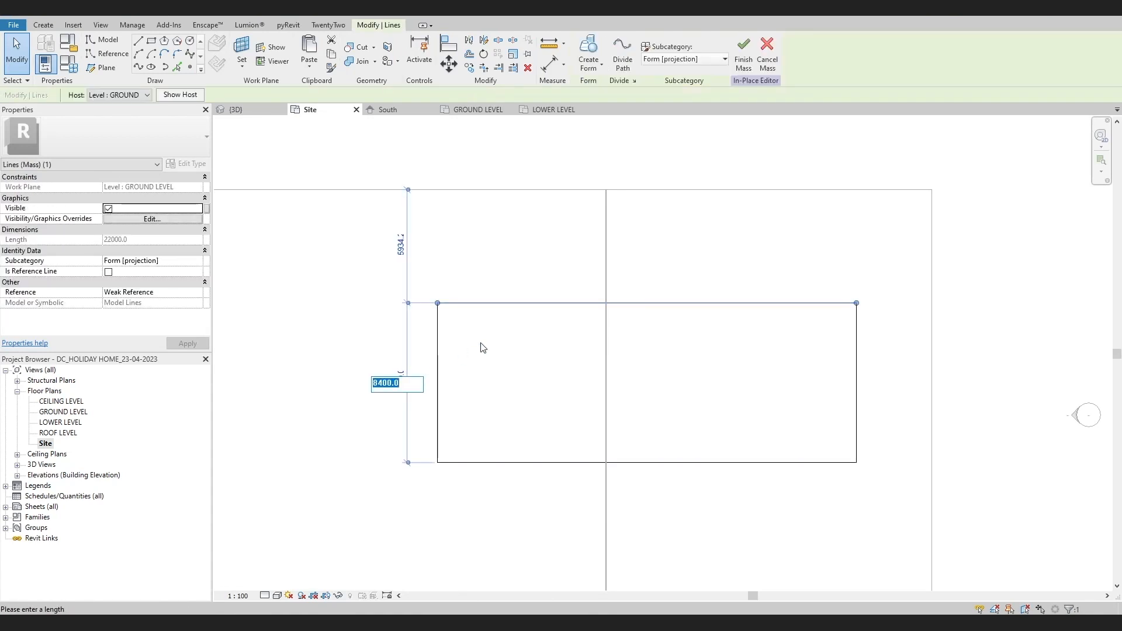
key(Escape)
Shorten the rectangle to 14500 mm by moving its west side inward, and set its depth to 6000 mm
click(437, 348)
drag(437, 348, 579, 352)
click(663, 303)
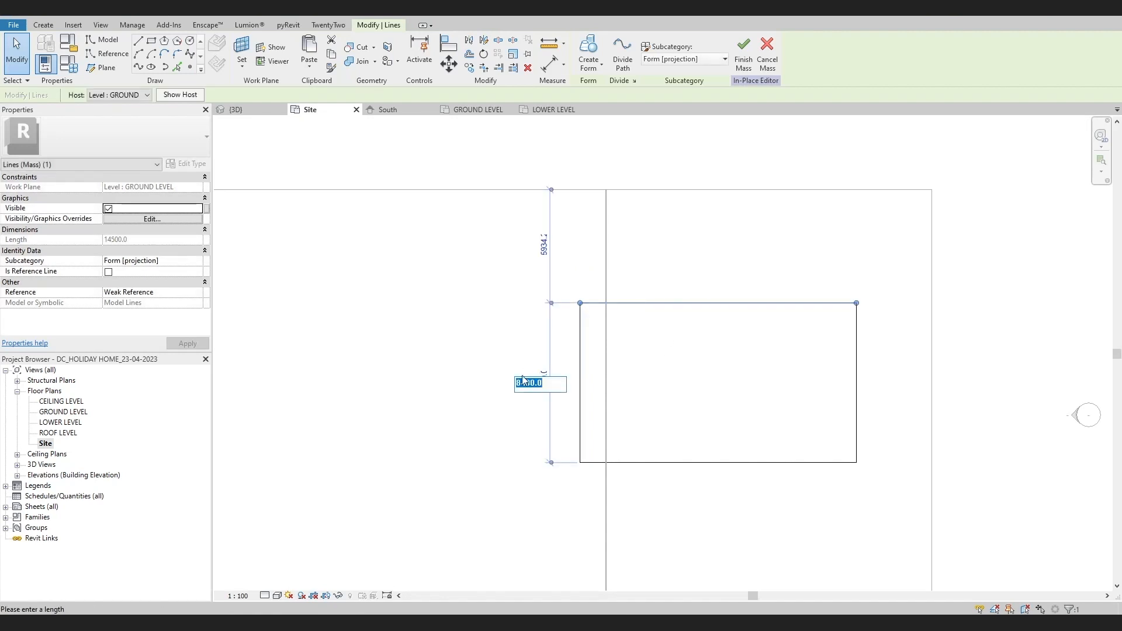
text(6000)
key(Return)
click(446, 320)
Select all four lines of the rectangle and move them north-west so it straddles the slope's top edge
scroll(447, 320, down, 2)
middle_drag(525, 388, 588, 349)
key(Tab)
click(600, 342)
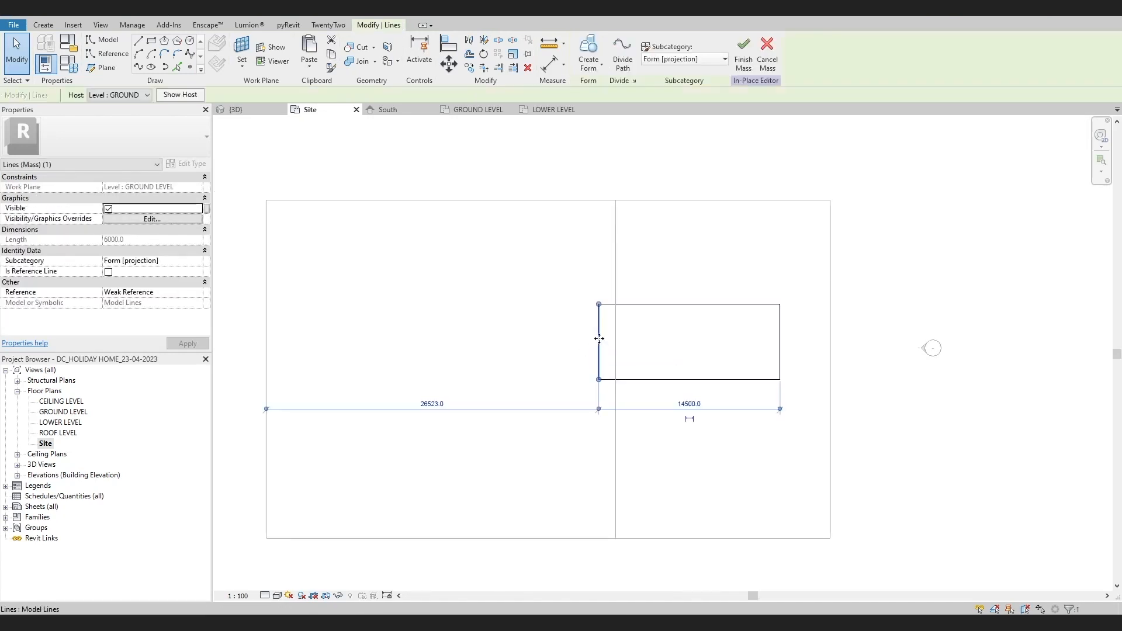
click(565, 327)
key(Tab)
key(Tab)
drag(599, 345, 535, 292)
scroll(546, 338, up, 2)
scroll(529, 313, down, 2)
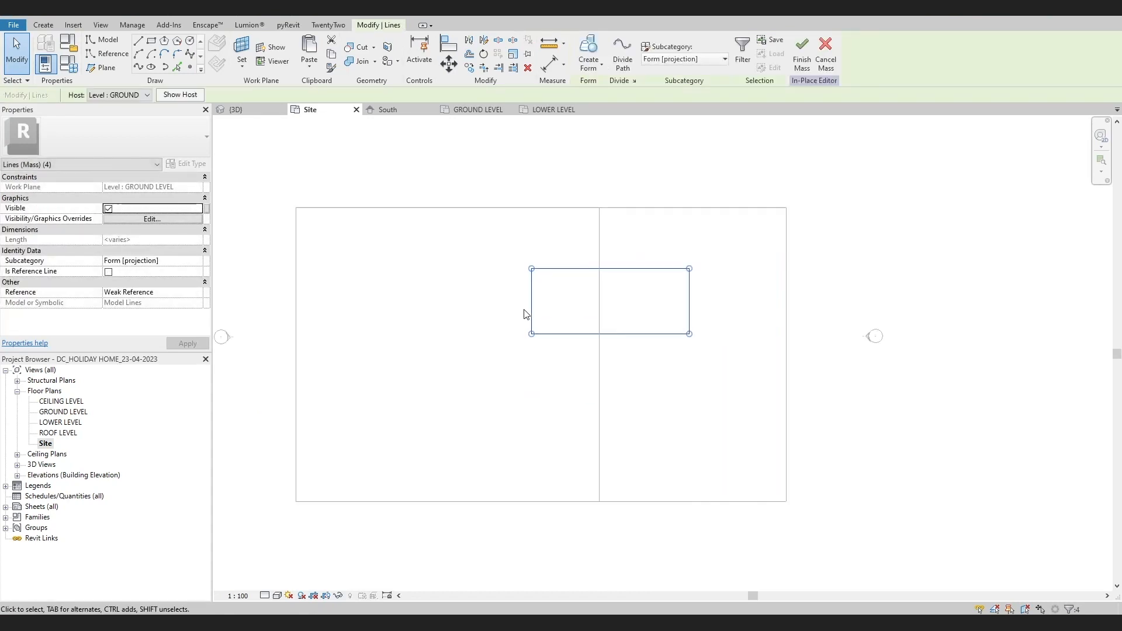
Shift the selected rectangle slightly south-east, closer to the middle of the site and still across the slope's top edge
scroll(579, 345, up, 2)
scroll(584, 336, down, 2)
scroll(589, 351, down, 2)
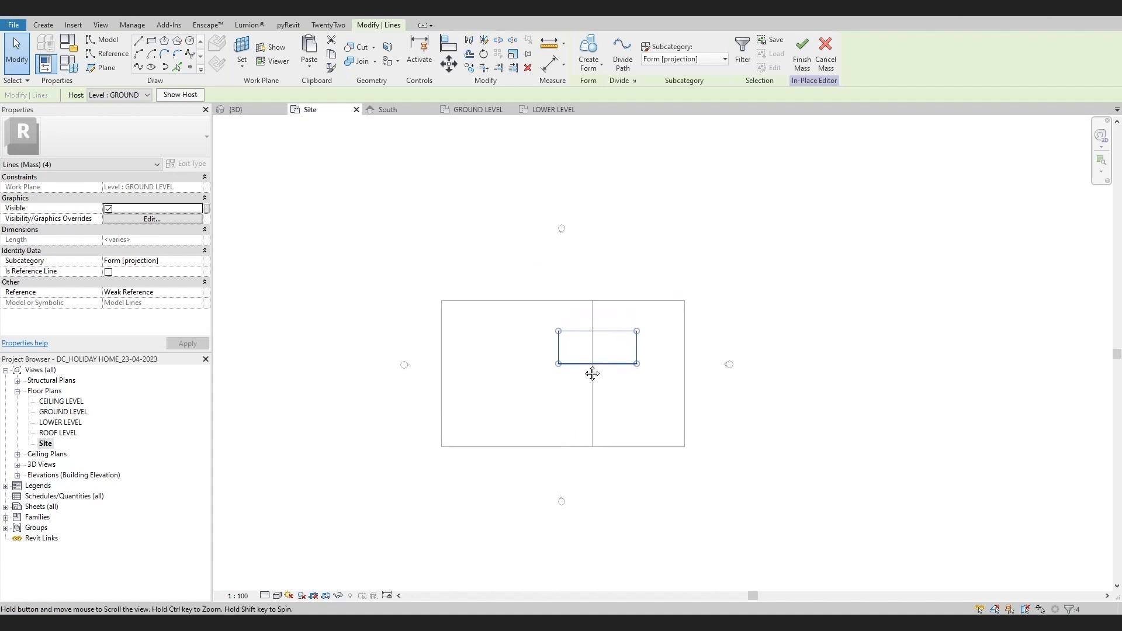
scroll(591, 366, up, 2)
drag(591, 363, 607, 396)
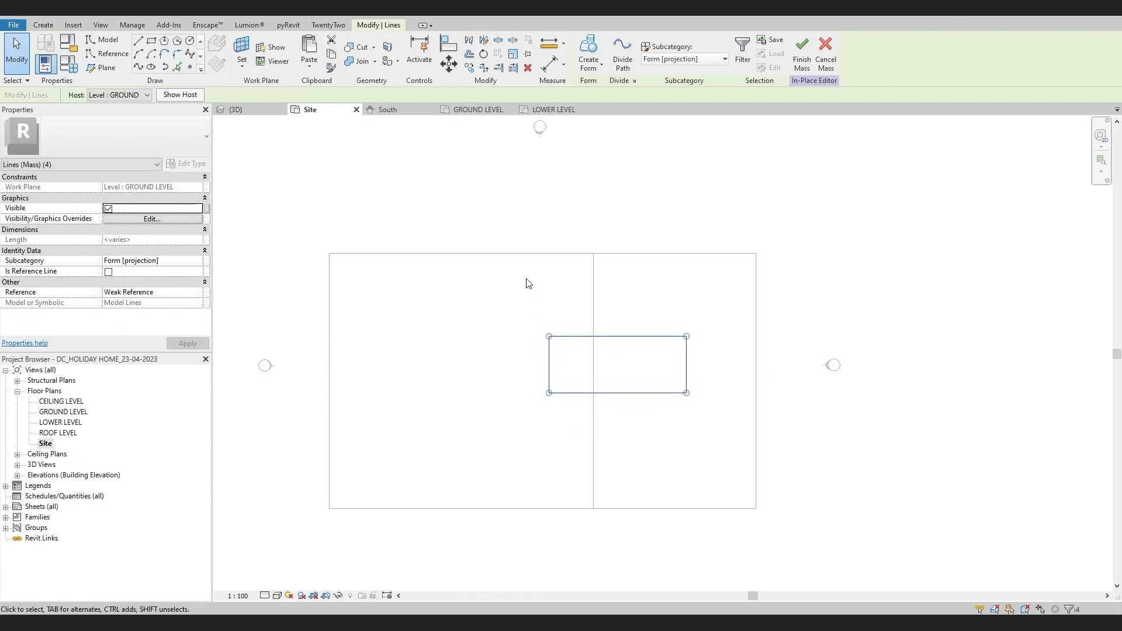
Create a solid form from the rectangle and adjust its height from the top face in the 3D view
click(591, 52)
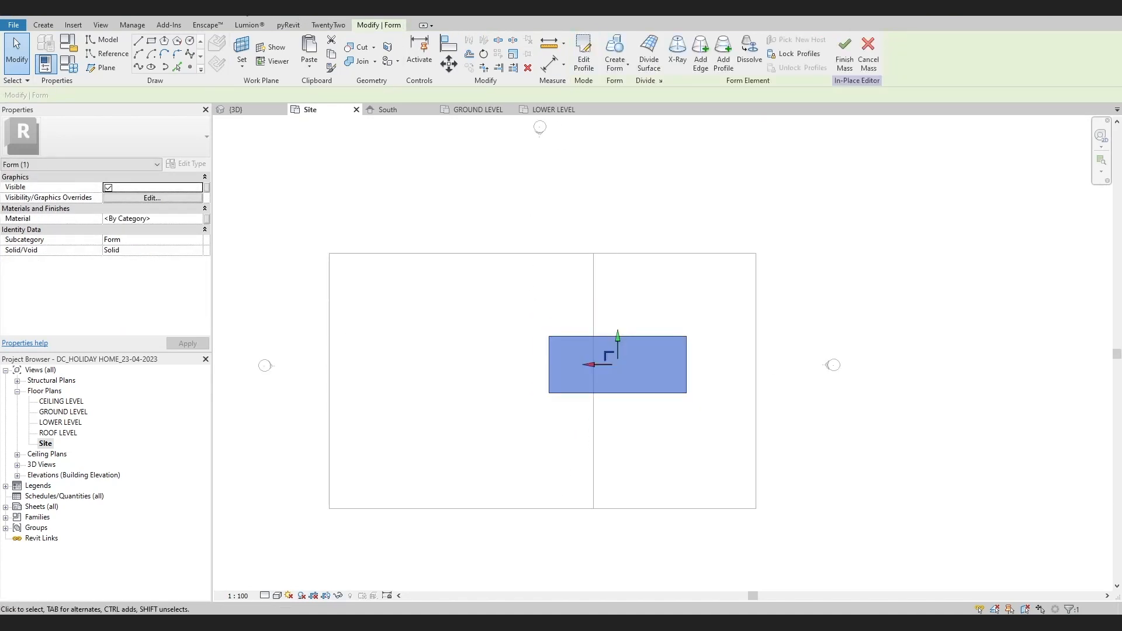
click(236, 110)
scroll(716, 371, down, 3)
shift+middle_drag(716, 372, 739, 308)
click(764, 297)
click(636, 330)
text(4000)
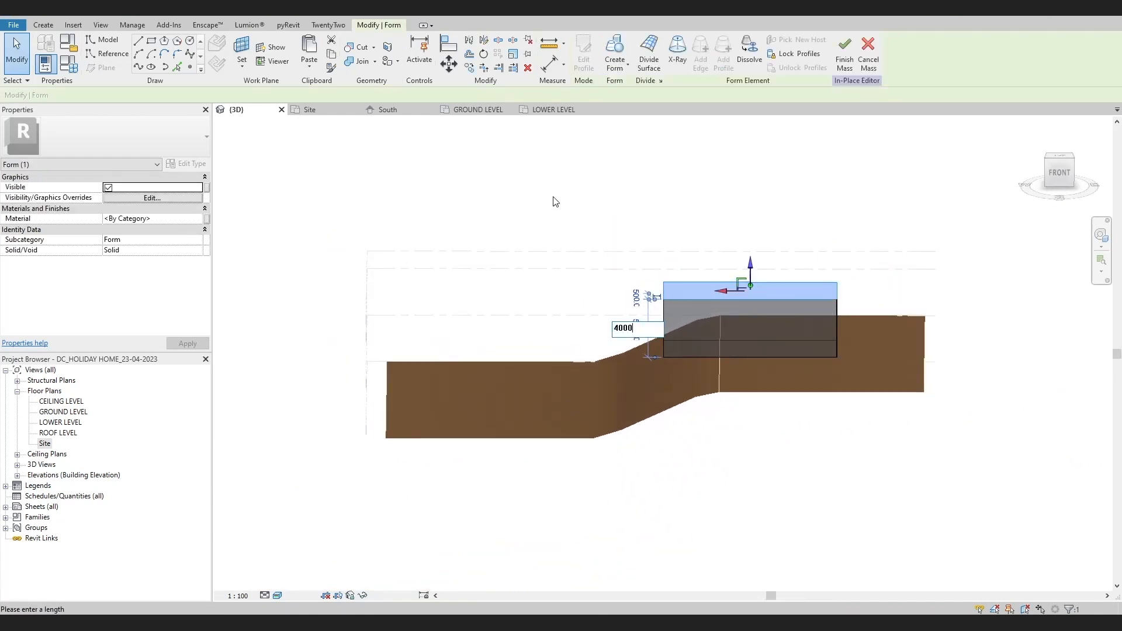
key(Return)
click(623, 208)
scroll(672, 292, up, 4)
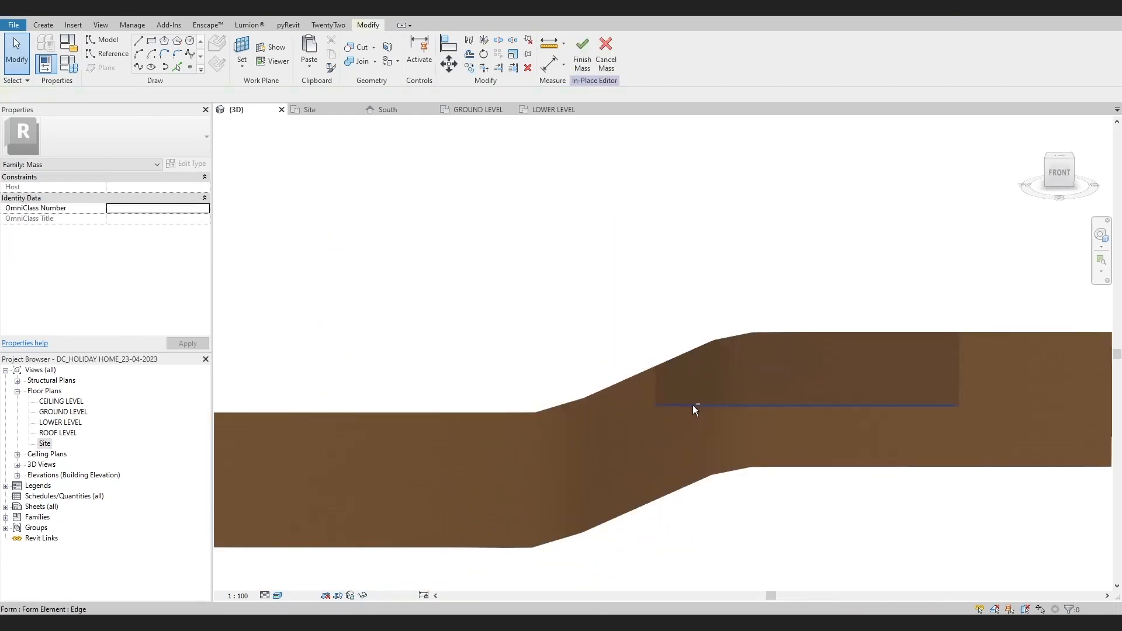
Copy the box form and paste it aligned in place on the LOWER LEVEL plan
scroll(694, 407, down, 1)
shift+middle_drag(720, 422, 681, 385)
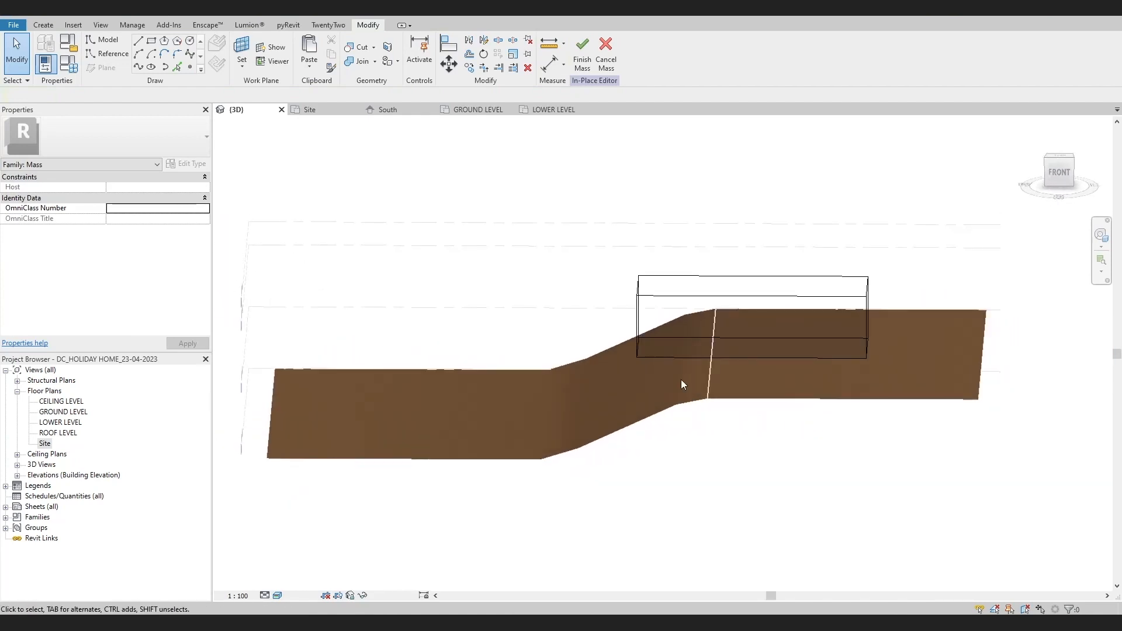
click(708, 300)
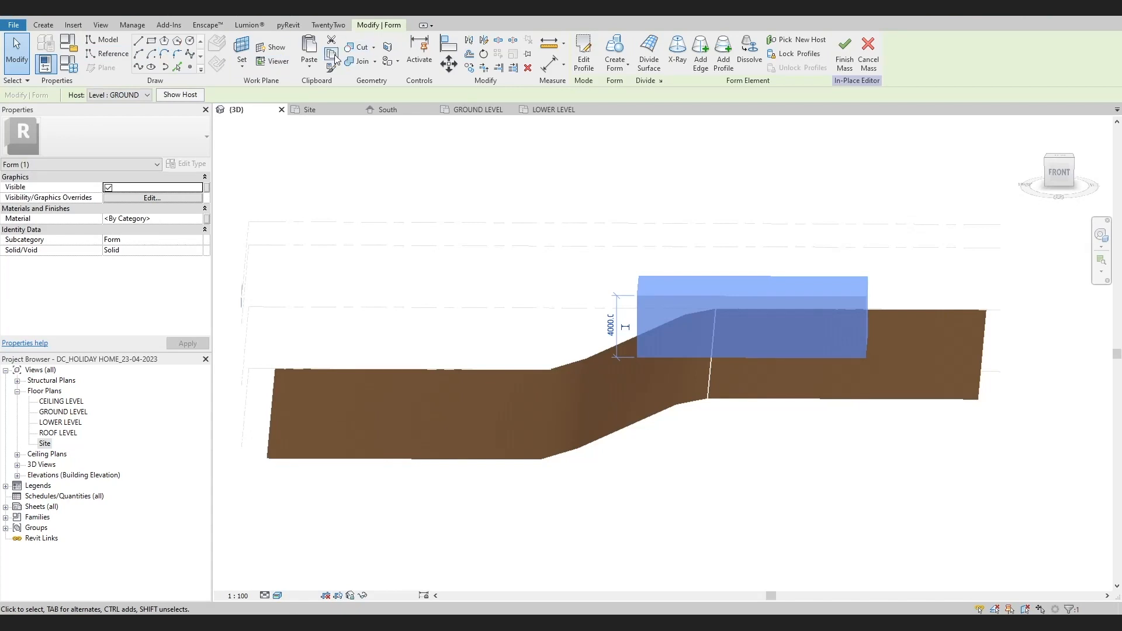
double_click(58, 422)
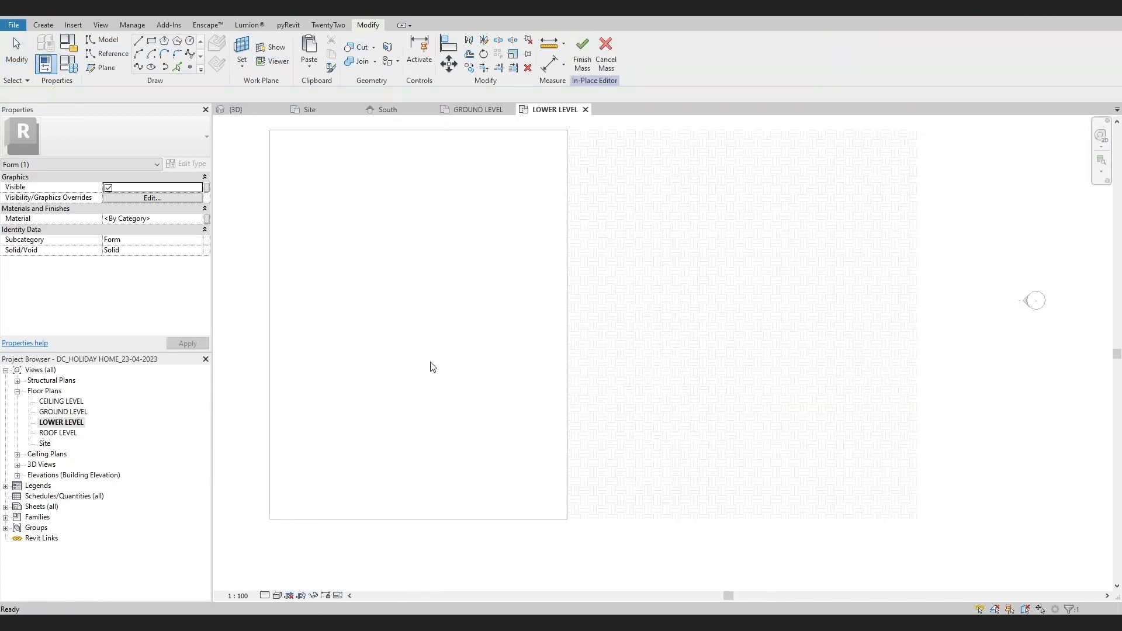
click(241, 65)
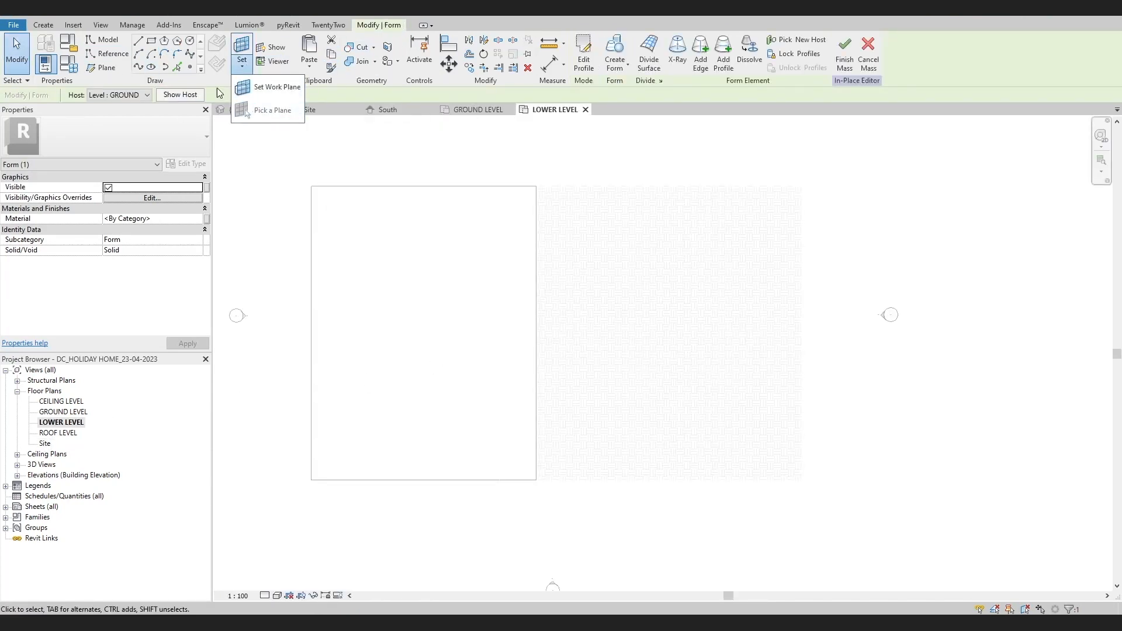
key(Escape)
click(310, 66)
click(362, 156)
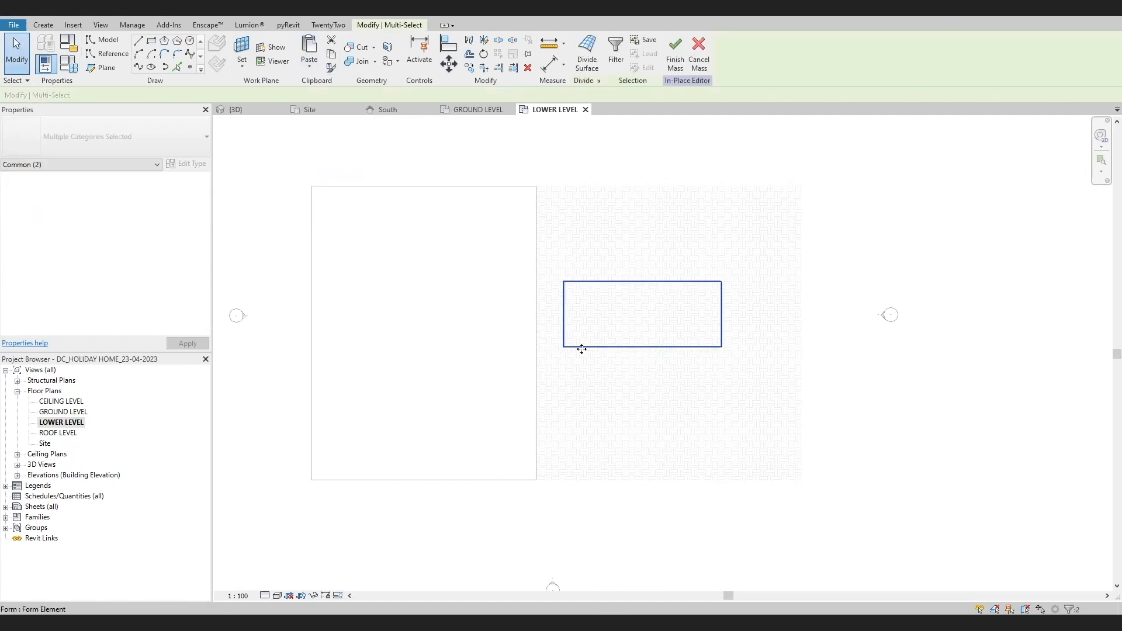
Move the pasted lower form west so it straddles the edge of the lower ground area
key(m)
key(v)
click(719, 316)
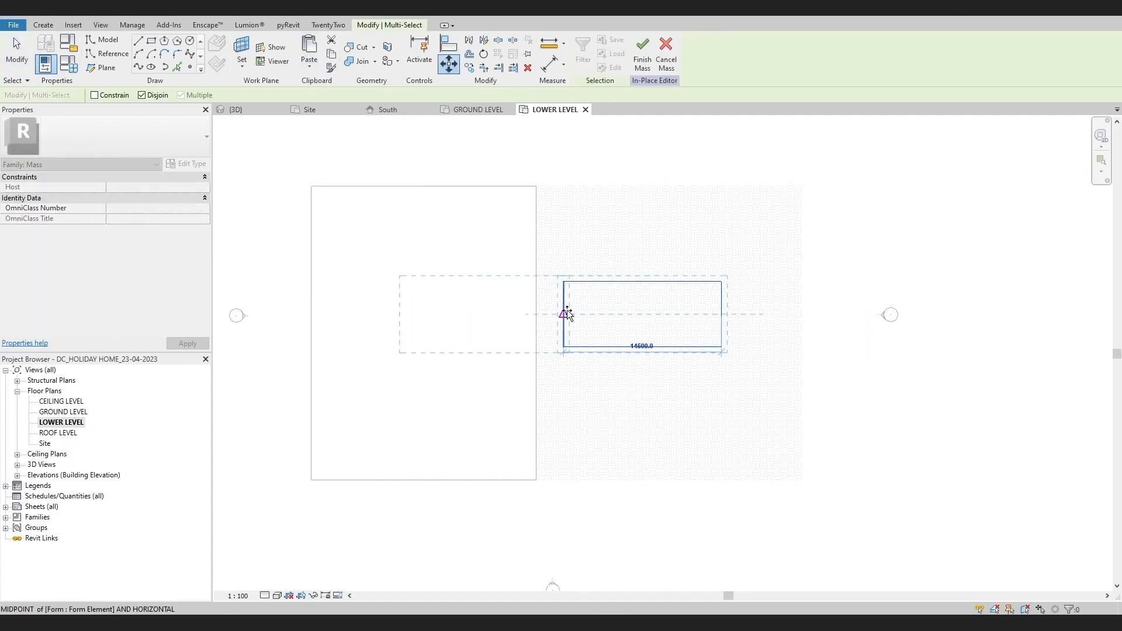
click(608, 314)
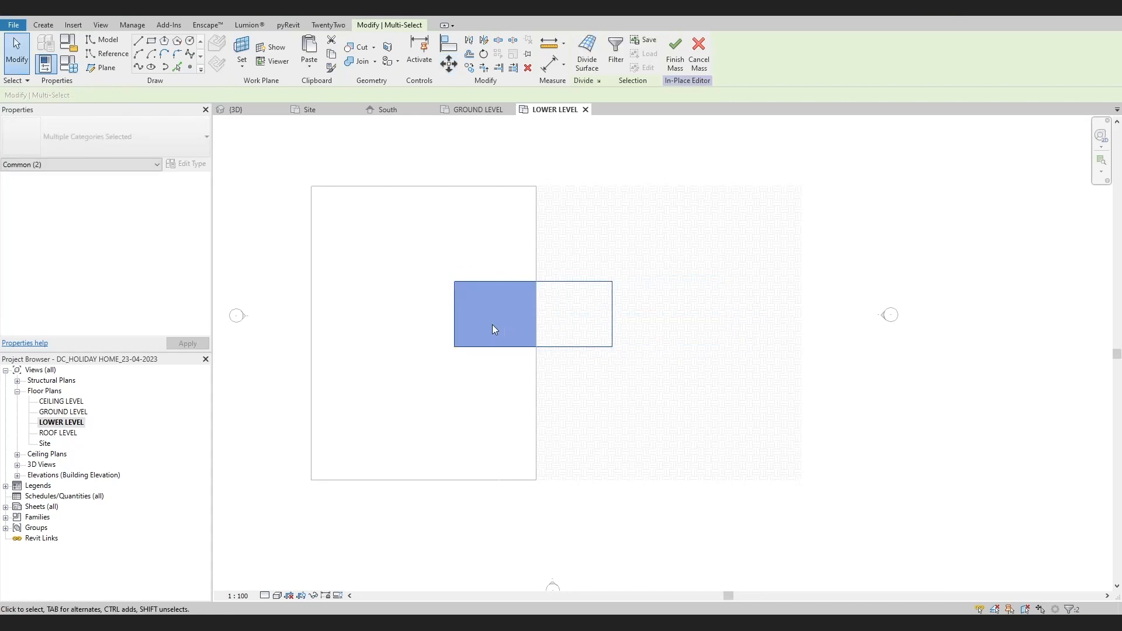
click(471, 347)
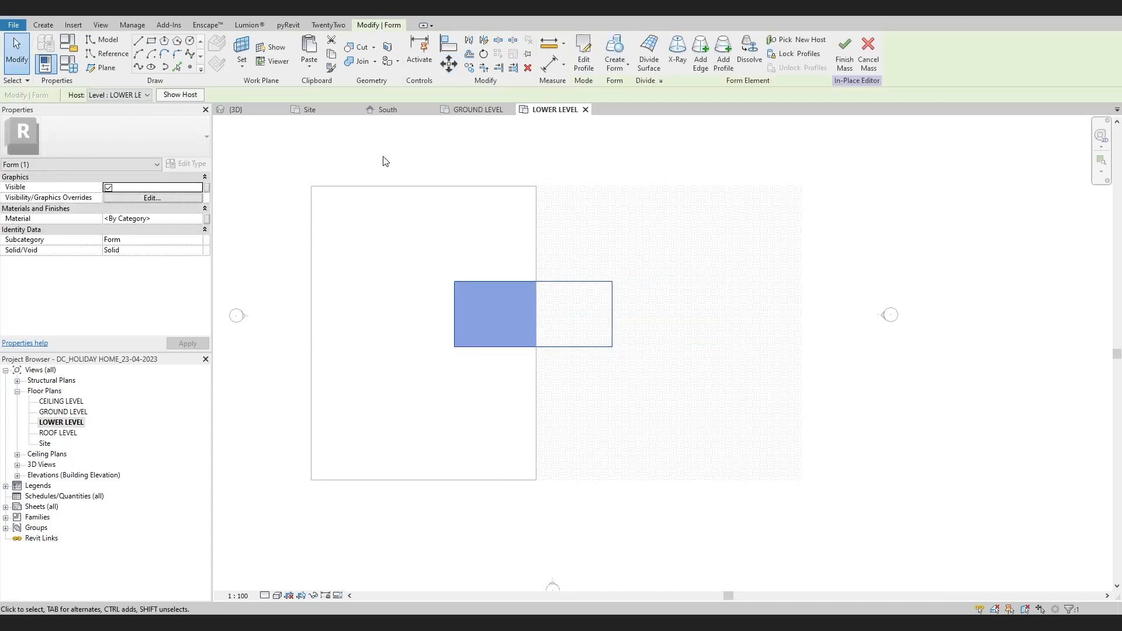
Examine the positions of both forms in the Site plan and their heights in the South elevation
double_click(44, 443)
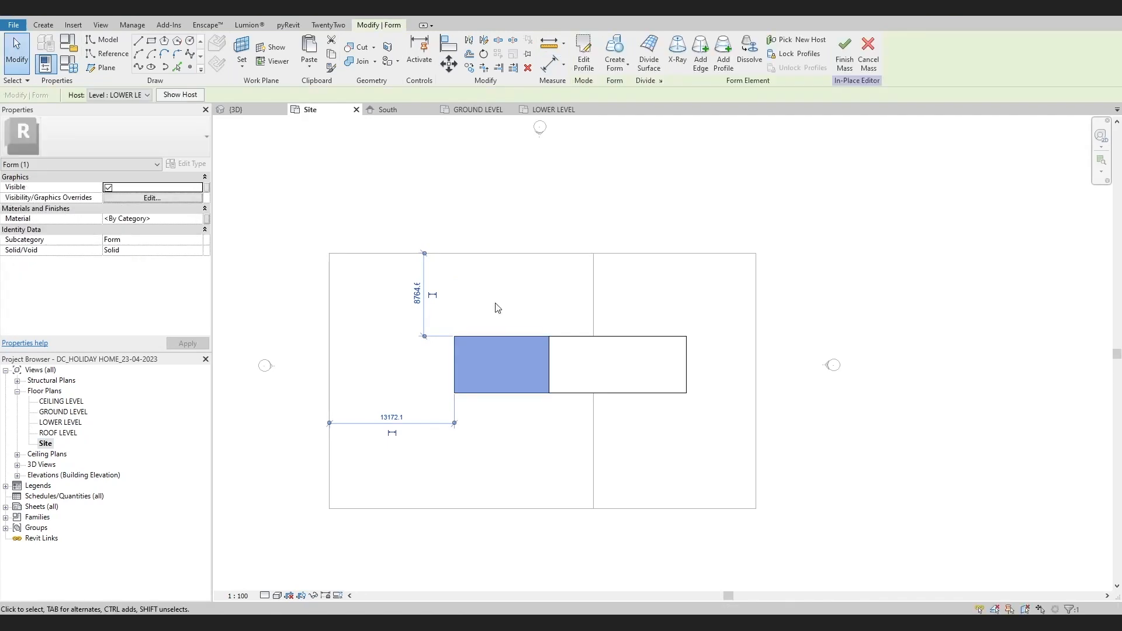
click(17, 476)
double_click(48, 506)
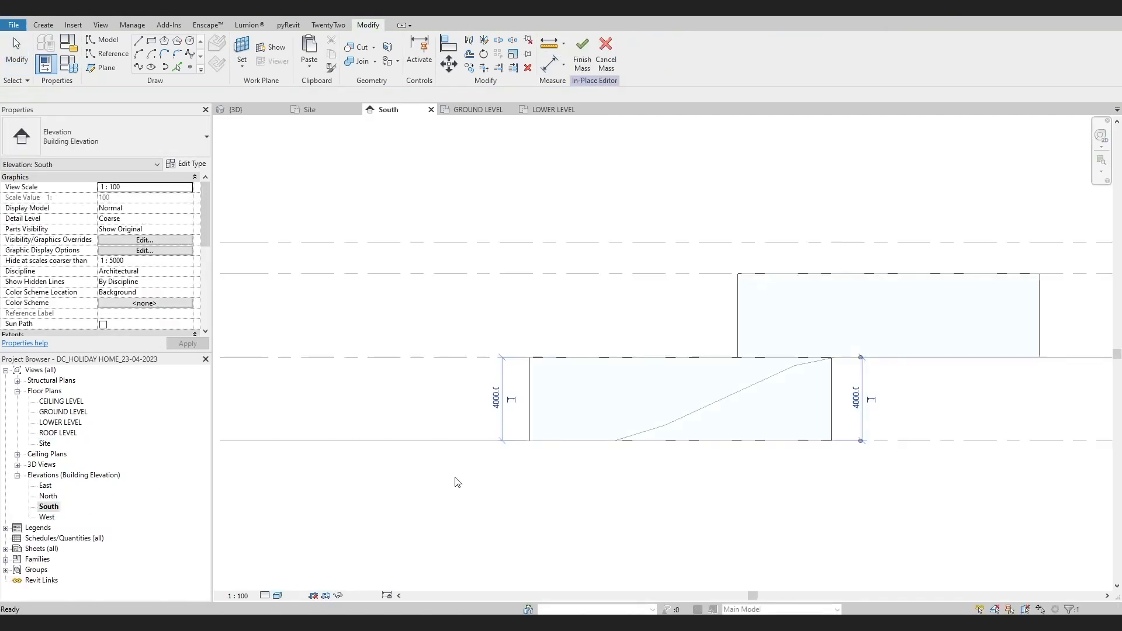
scroll(552, 387, down, 3)
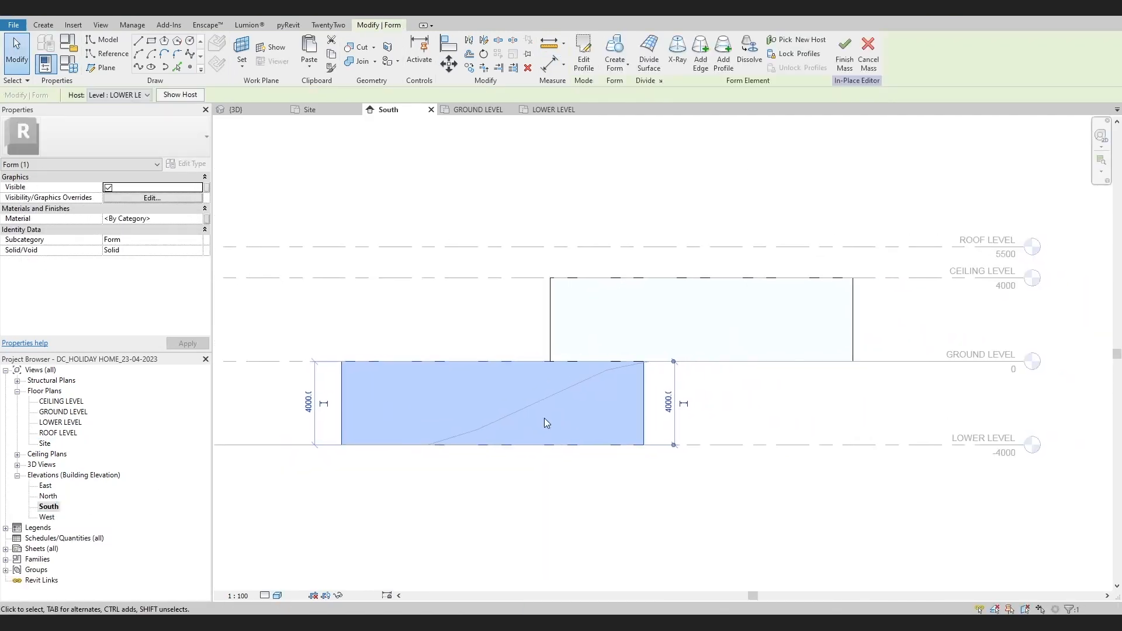
key(Escape)
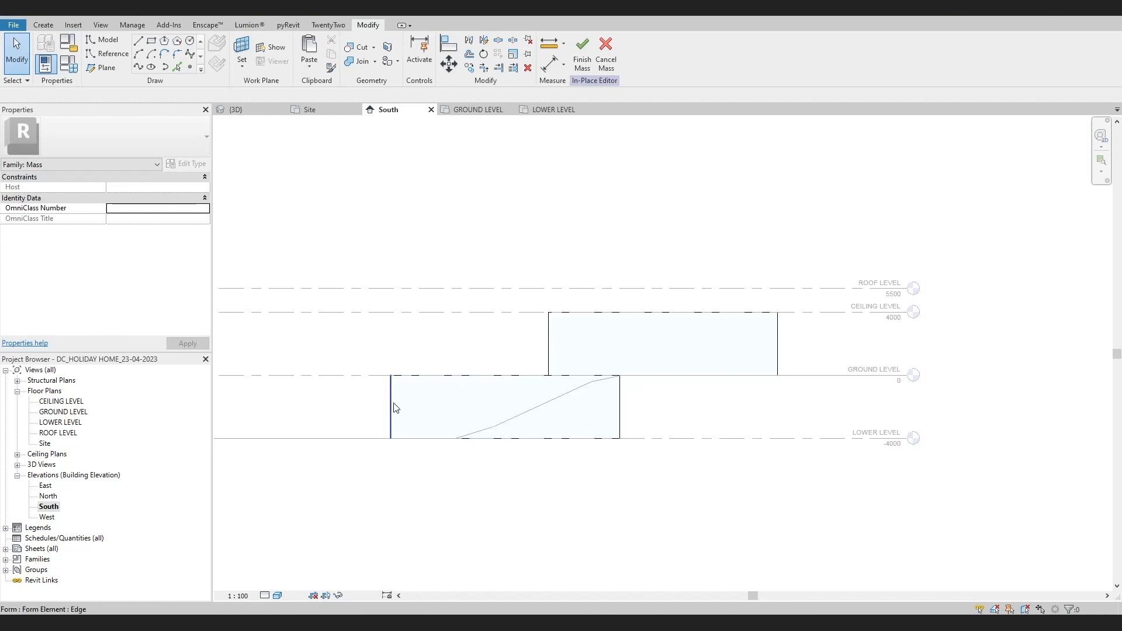
drag(363, 330, 453, 465)
scroll(417, 457, down, 2)
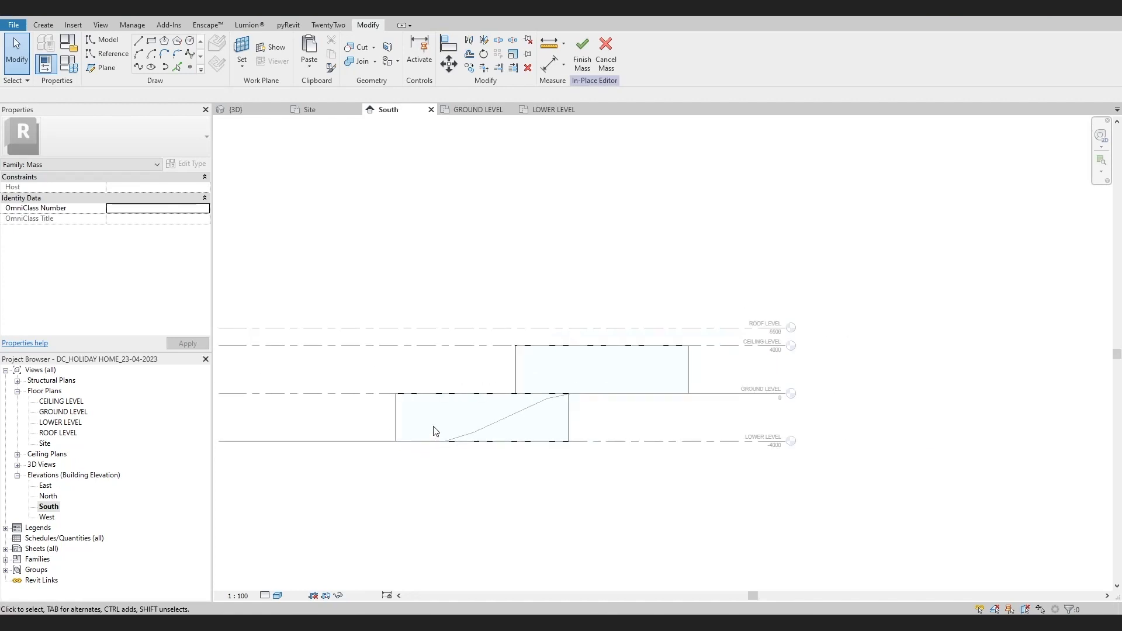
scroll(435, 431, up, 2)
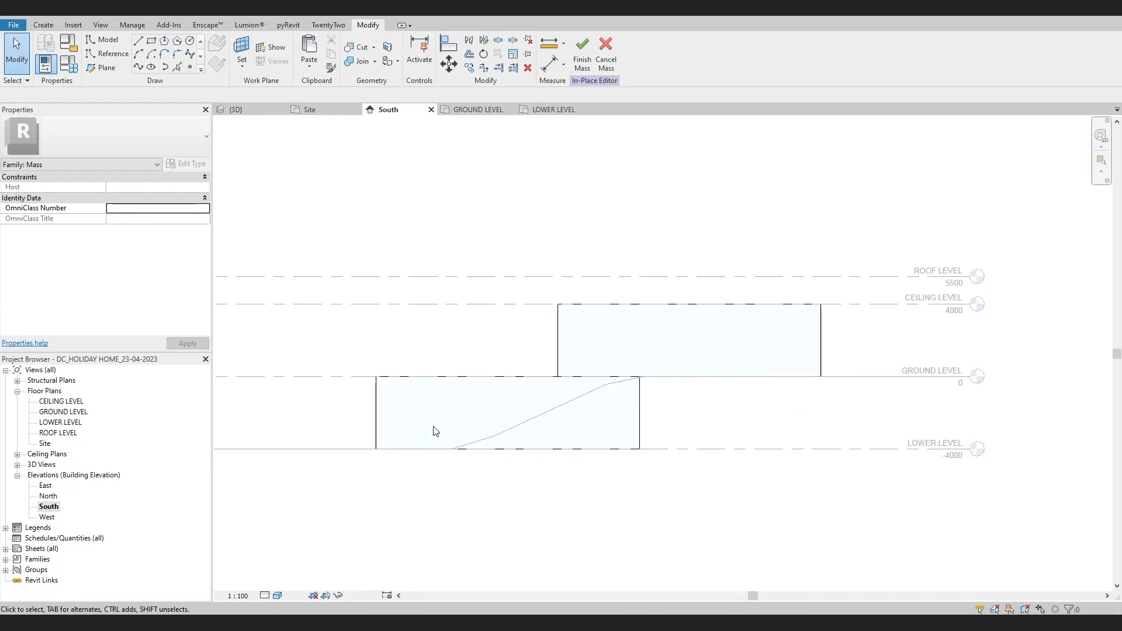
Try locking the profiles of the upper form in the South elevation, and undo it
click(710, 379)
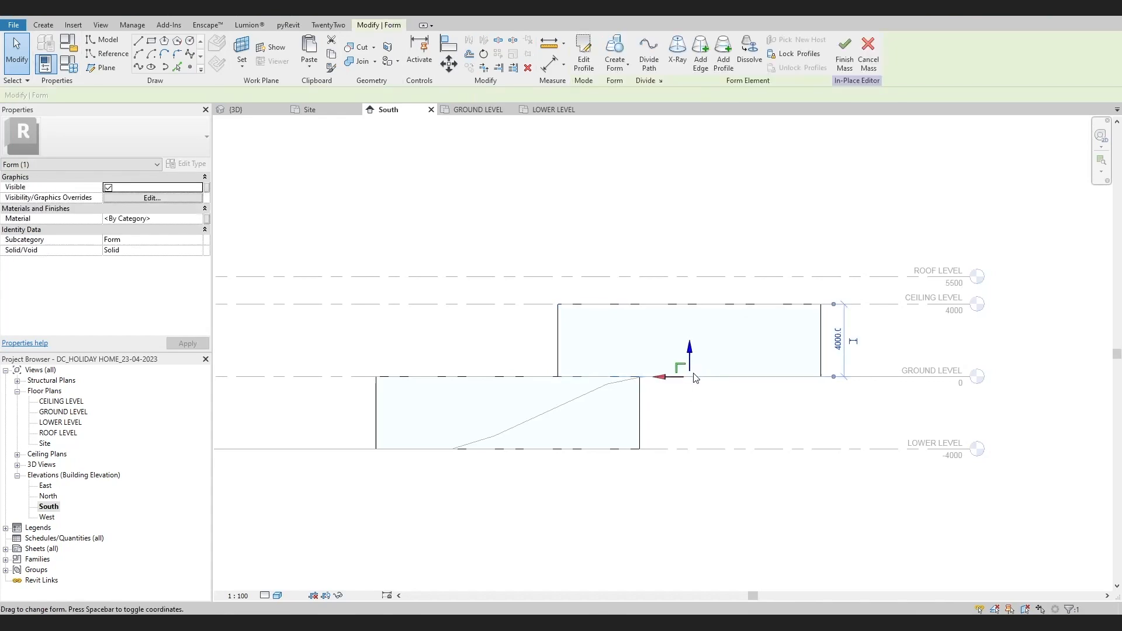
click(789, 53)
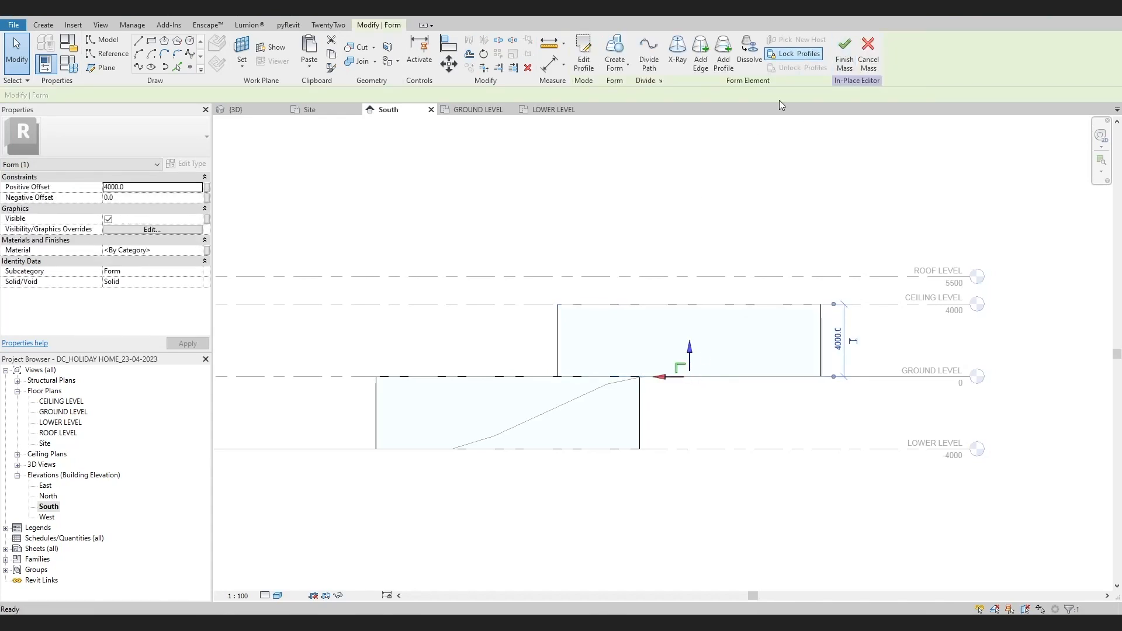
key(ctrl+z)
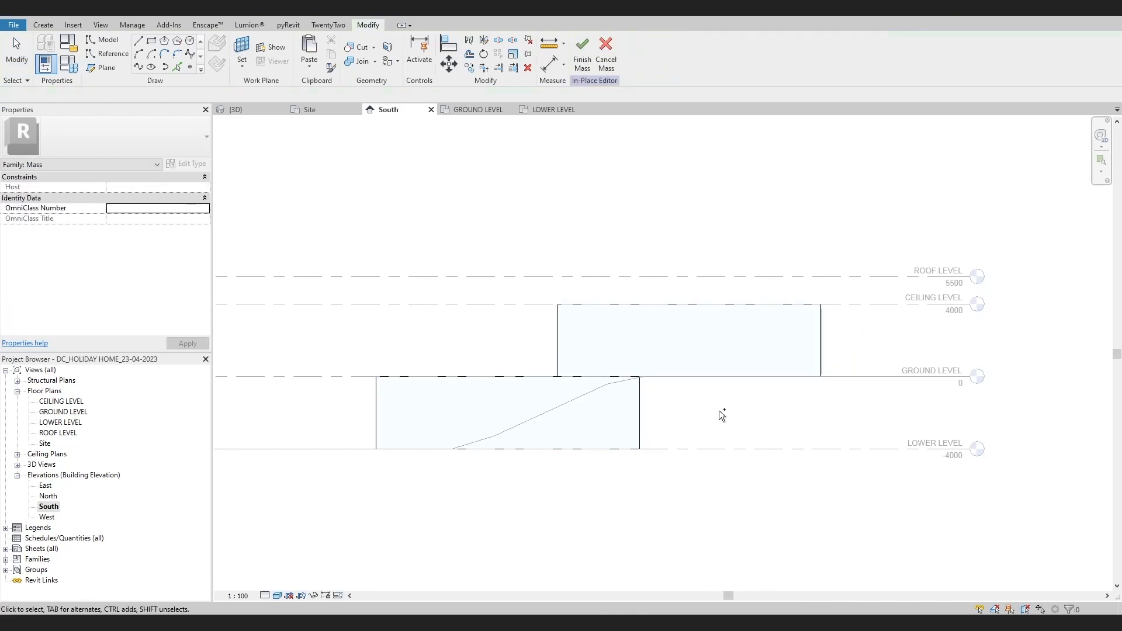
Try deleting the bottom face of the upper form in the 3D view, and undo the deletion
click(241, 13)
shift+middle_drag(802, 345, 725, 404)
scroll(766, 346, up, 4)
key(Tab)
key(Tab)
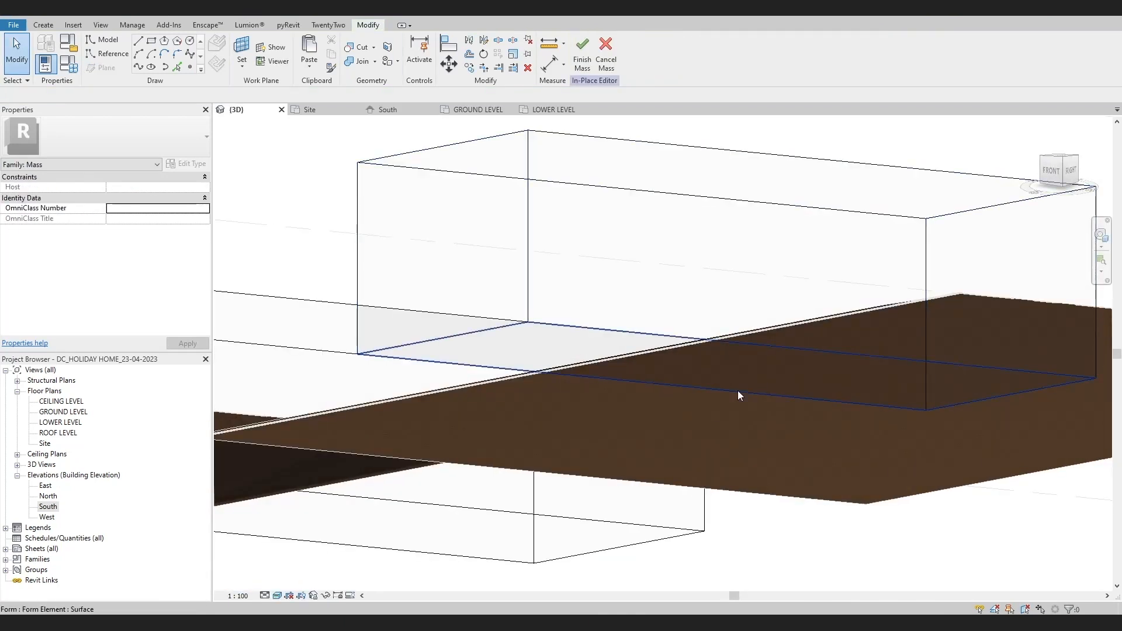
click(738, 391)
key(Delete)
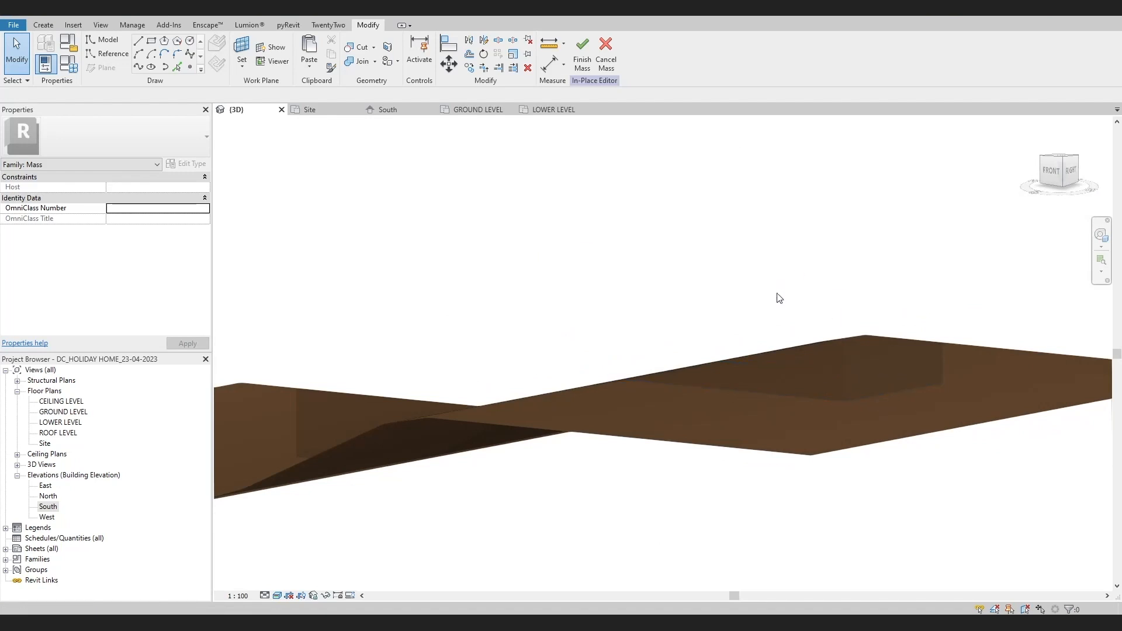
key(ctrl+z)
Stretch the lower form westward over the low part of the site by pulling out its west end face in 3D
click(761, 327)
shift+middle_drag(761, 327, 848, 545)
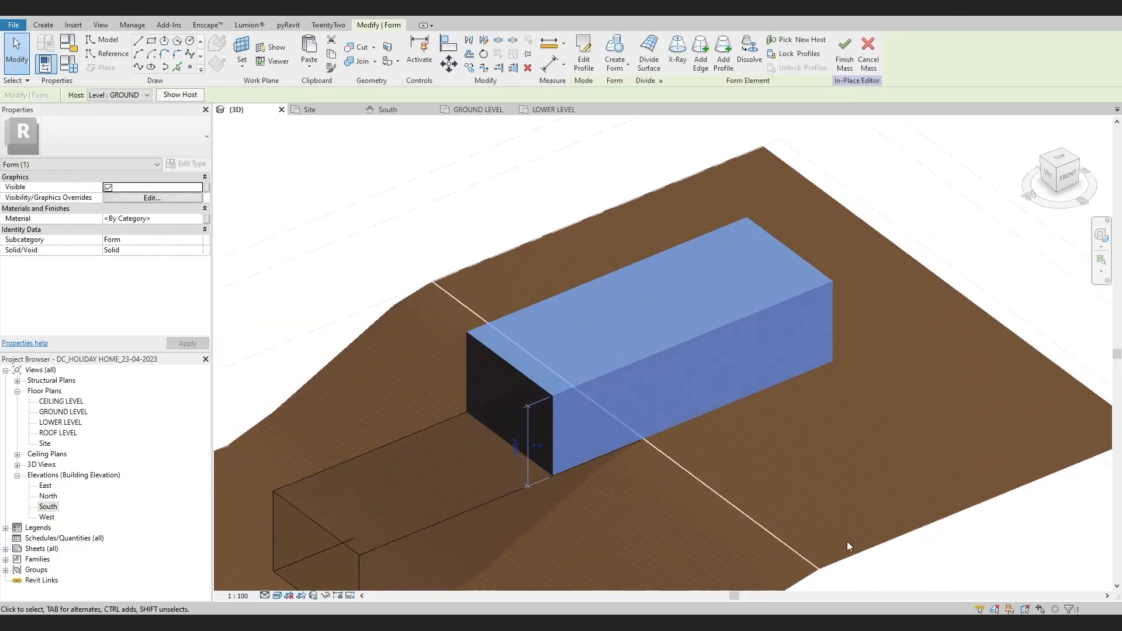
scroll(421, 566, down, 4)
click(398, 568)
middle_drag(454, 555, 696, 526)
shift+middle_drag(695, 526, 646, 542)
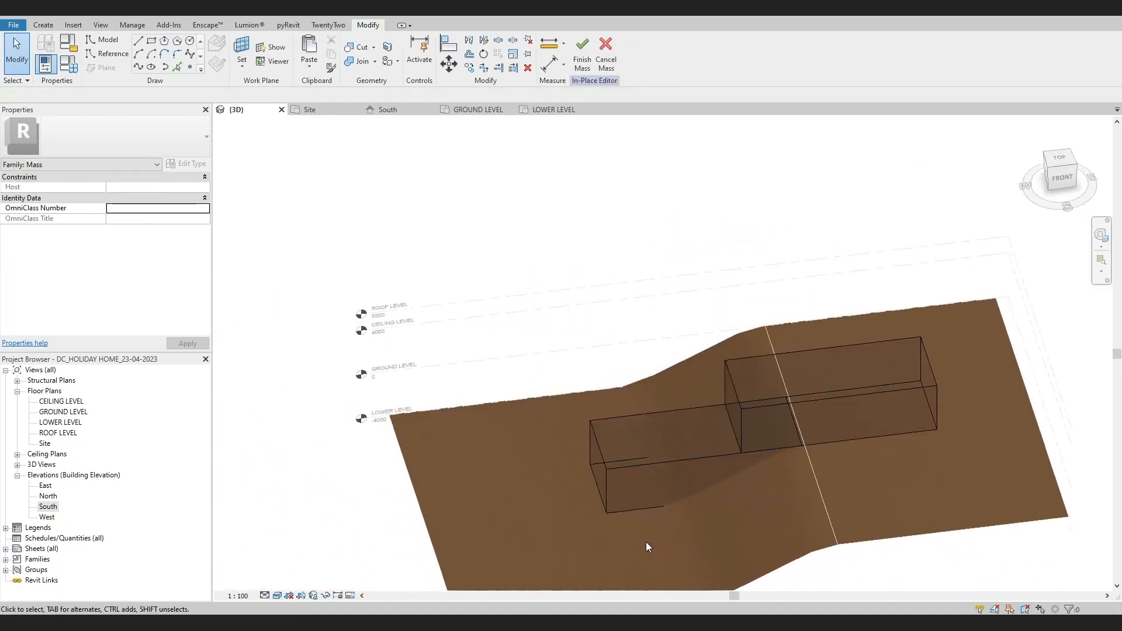
click(601, 464)
drag(583, 474, 503, 475)
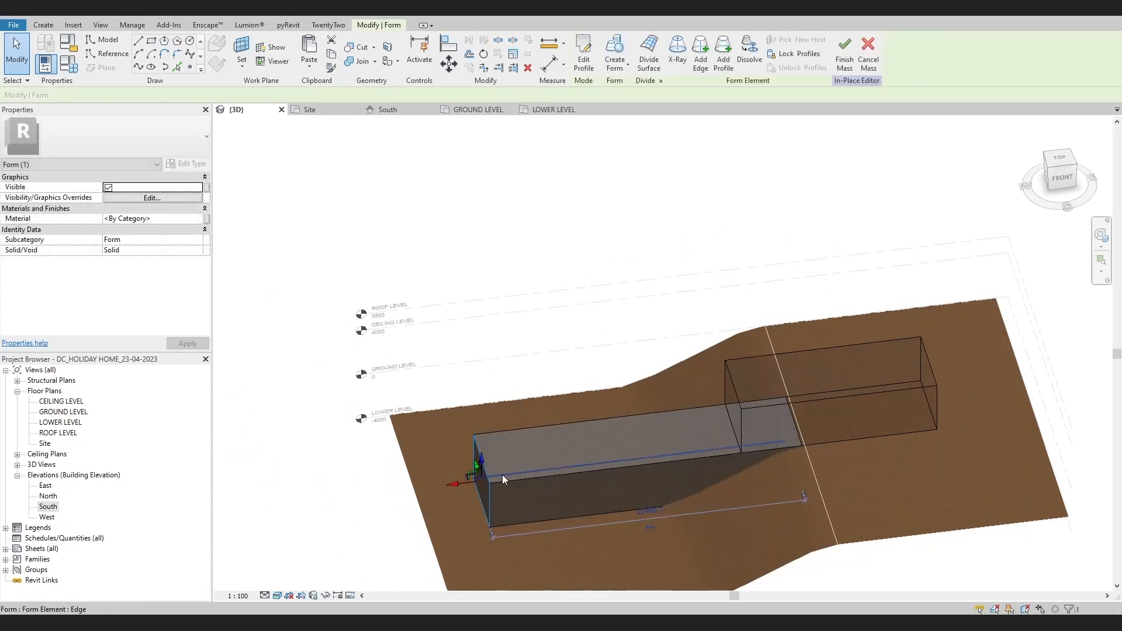
click(386, 527)
Stretch the upper form slightly westward over the slope by pulling out its west end face in 3D
shift+middle_drag(385, 527, 686, 538)
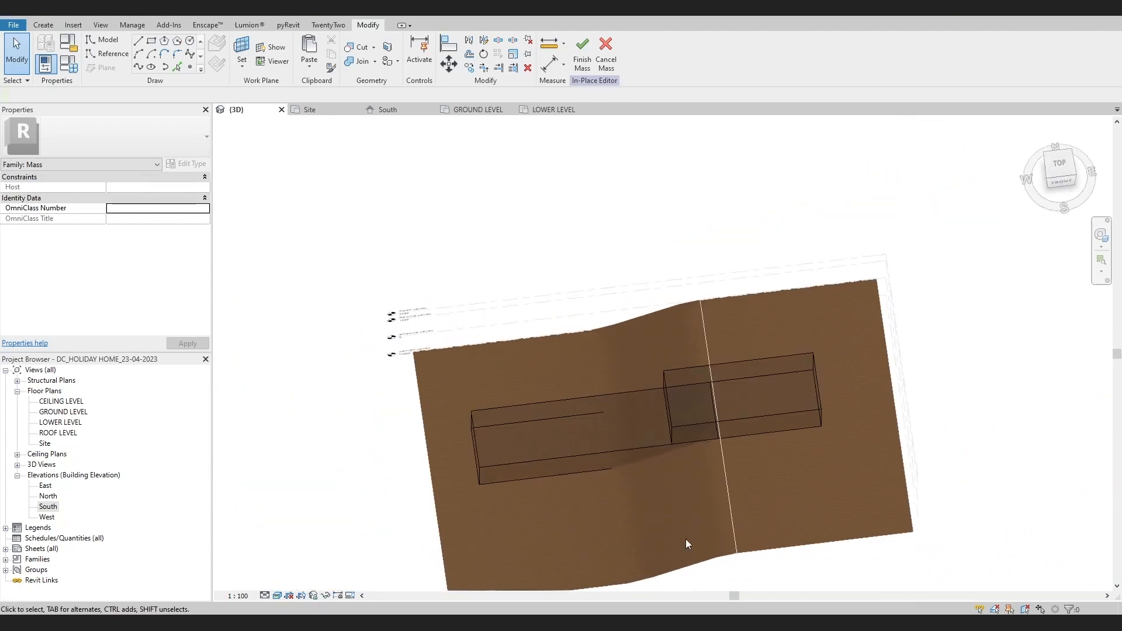
click(590, 453)
shift+middle_drag(654, 493, 802, 511)
key(Tab)
click(692, 429)
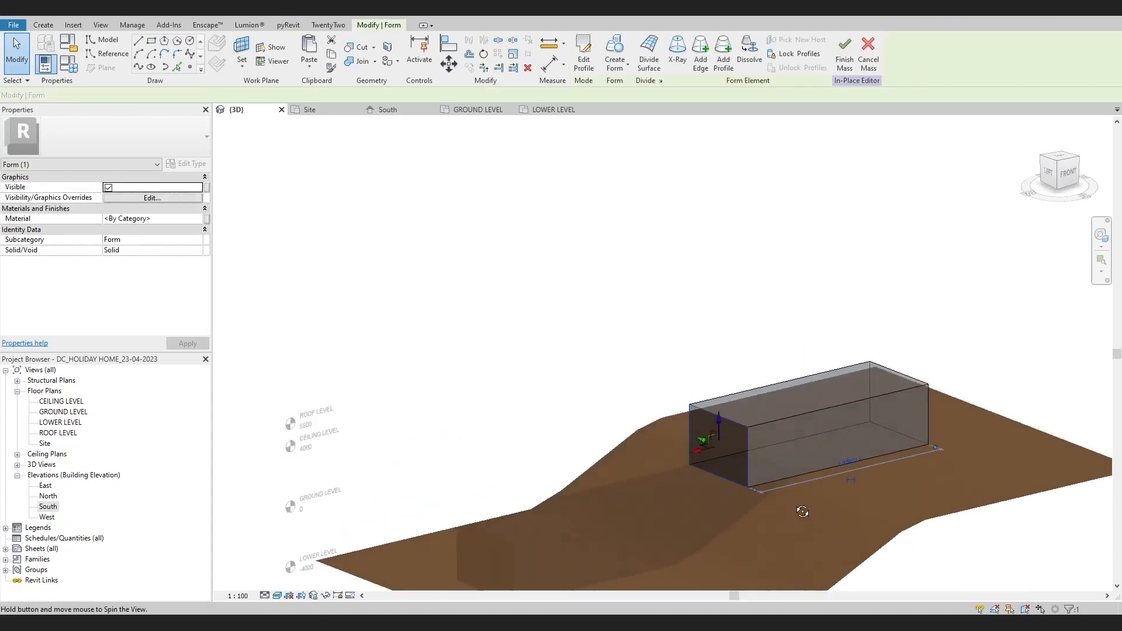
scroll(712, 452, up, 2)
drag(704, 450, 658, 458)
scroll(663, 456, down, 2)
click(734, 518)
shift+middle_drag(730, 523, 602, 570)
Copy the upper form in the GROUND LEVEL plan, placing the copy along its north side and shifted slightly west
double_click(63, 411)
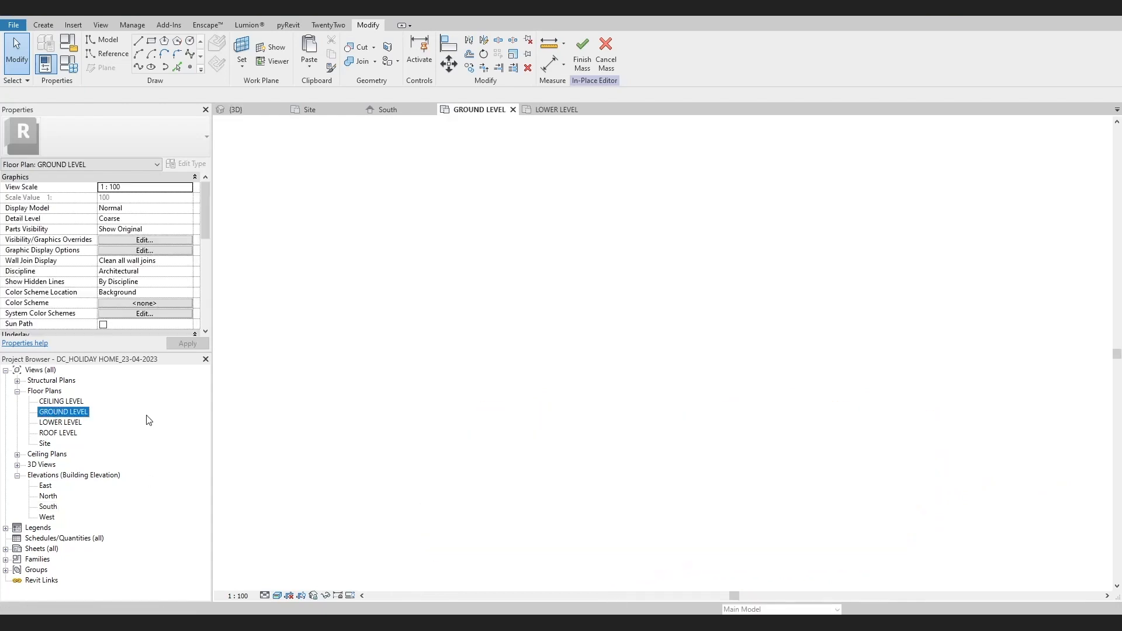
click(627, 387)
scroll(631, 448, down, 1)
middle_drag(631, 448, 642, 530)
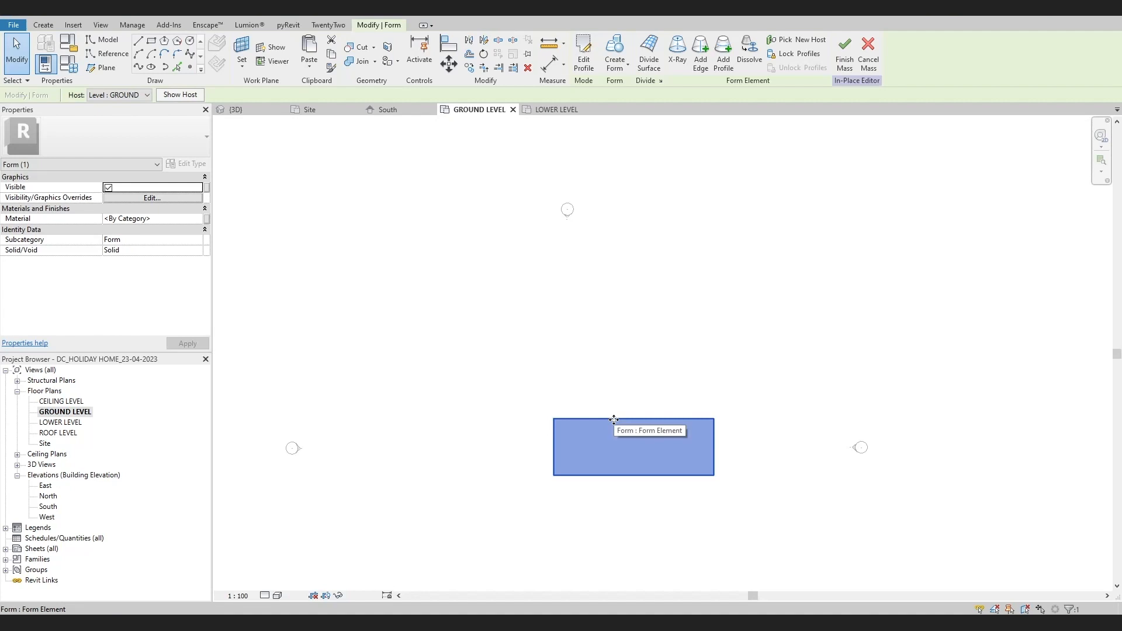
scroll(603, 436, up, 3)
key(c)
key(o)
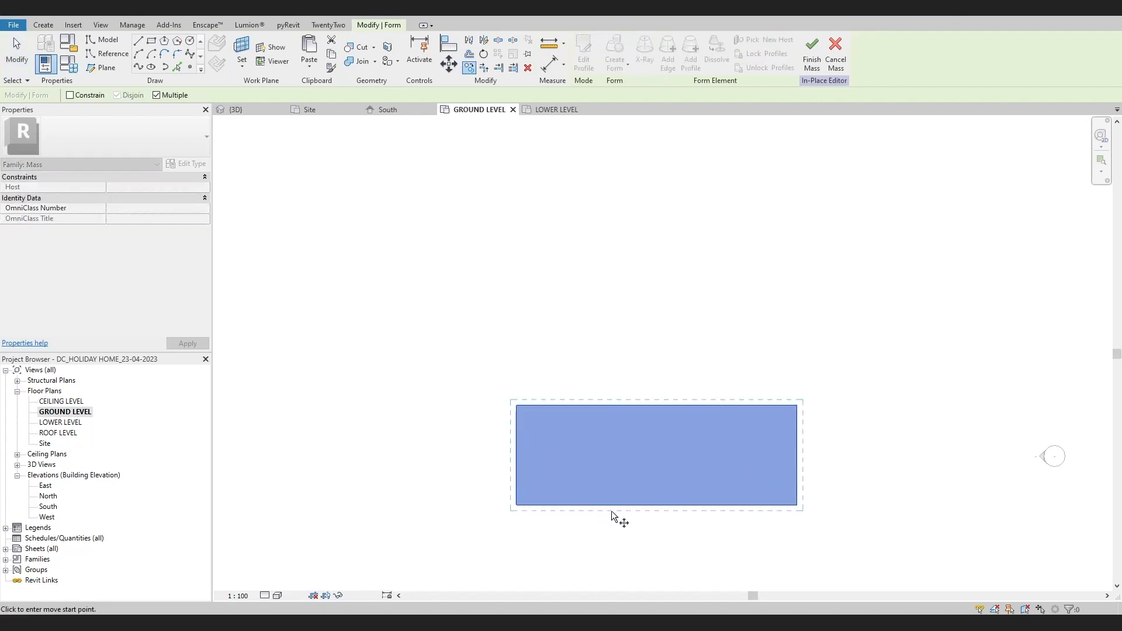
click(611, 509)
click(560, 408)
key(Escape)
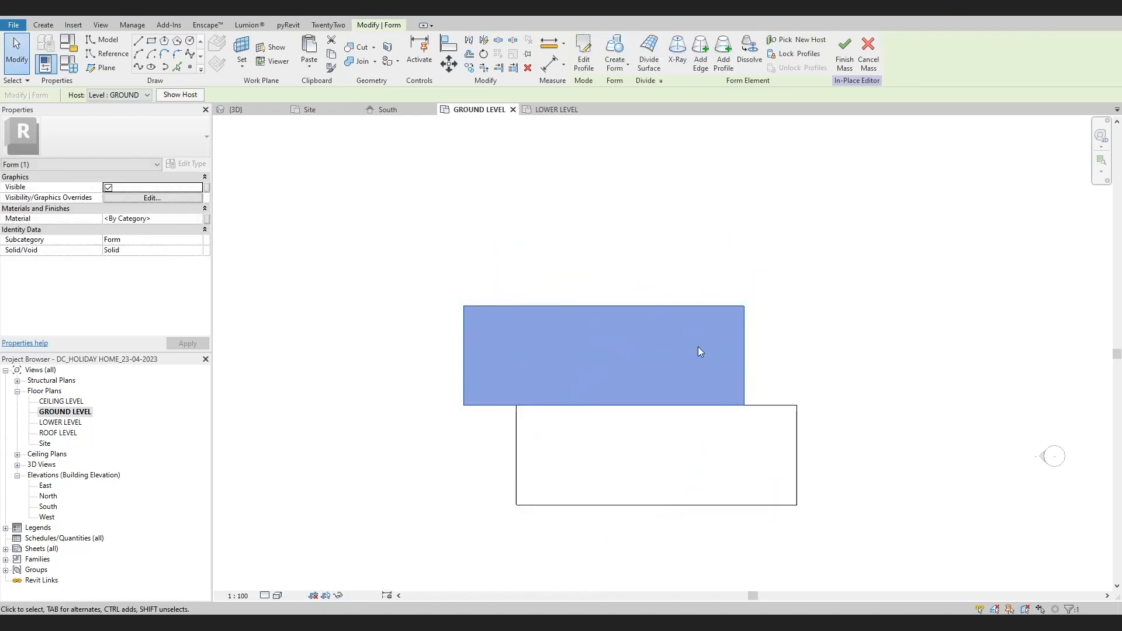
Rotate the copied form 90° about its centre
key(r)
key(o)
click(415, 356)
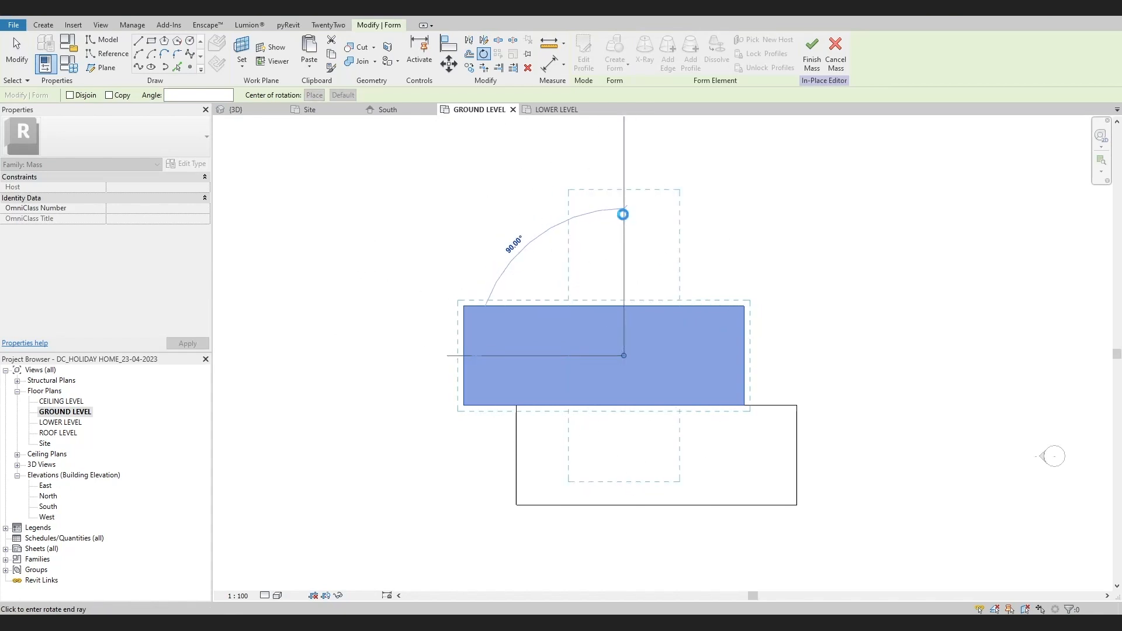
click(623, 215)
Move the rotated copy so its south-west corner meets the north-west corner of the original upper form
key(m)
key(v)
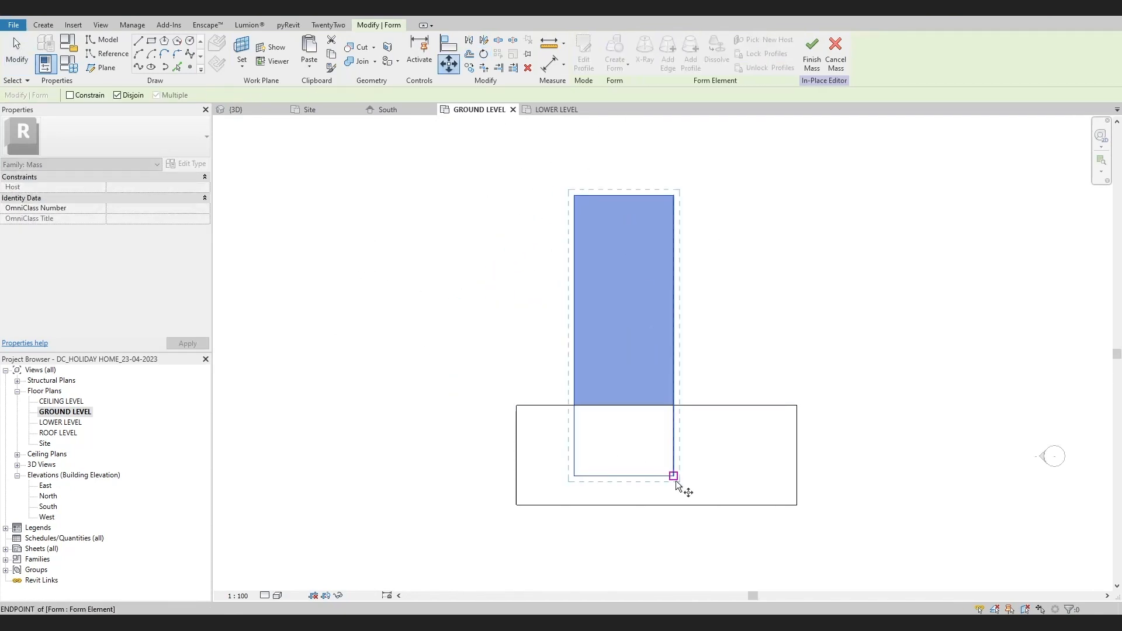
click(674, 476)
click(640, 378)
scroll(559, 397, up, 1)
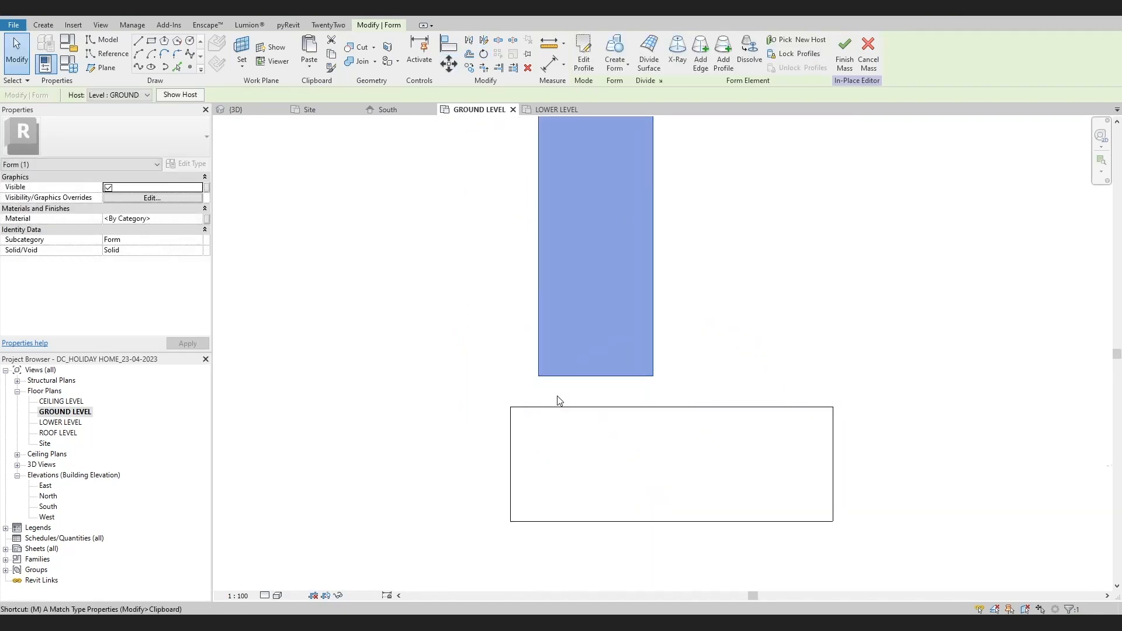
key(v)
click(538, 376)
scroll(519, 408, up, 1)
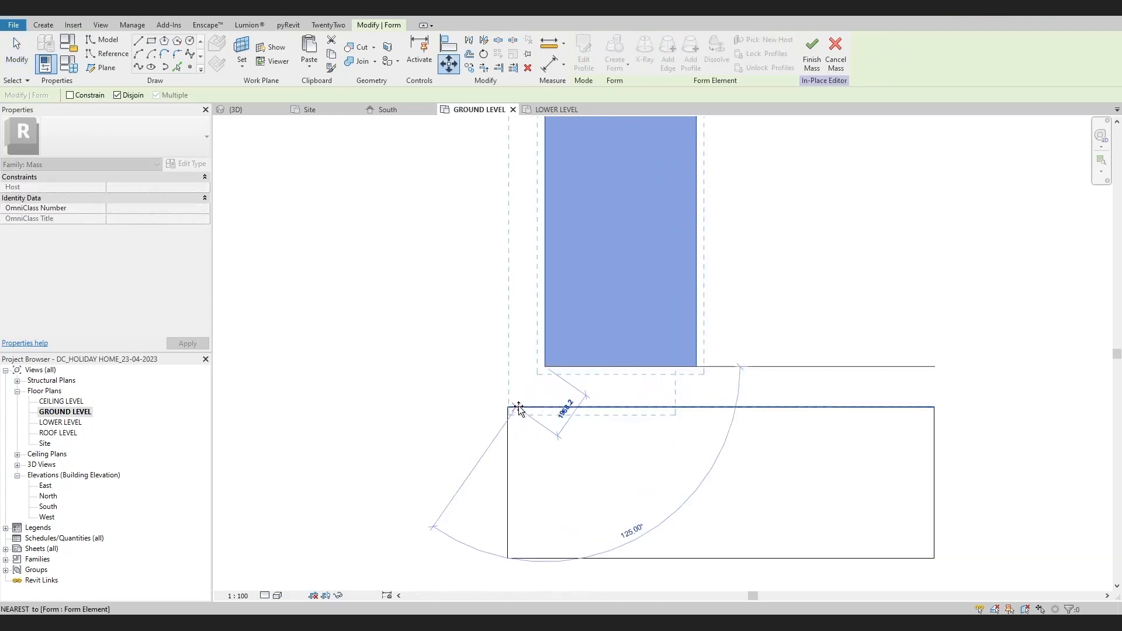
scroll(519, 408, up, 1)
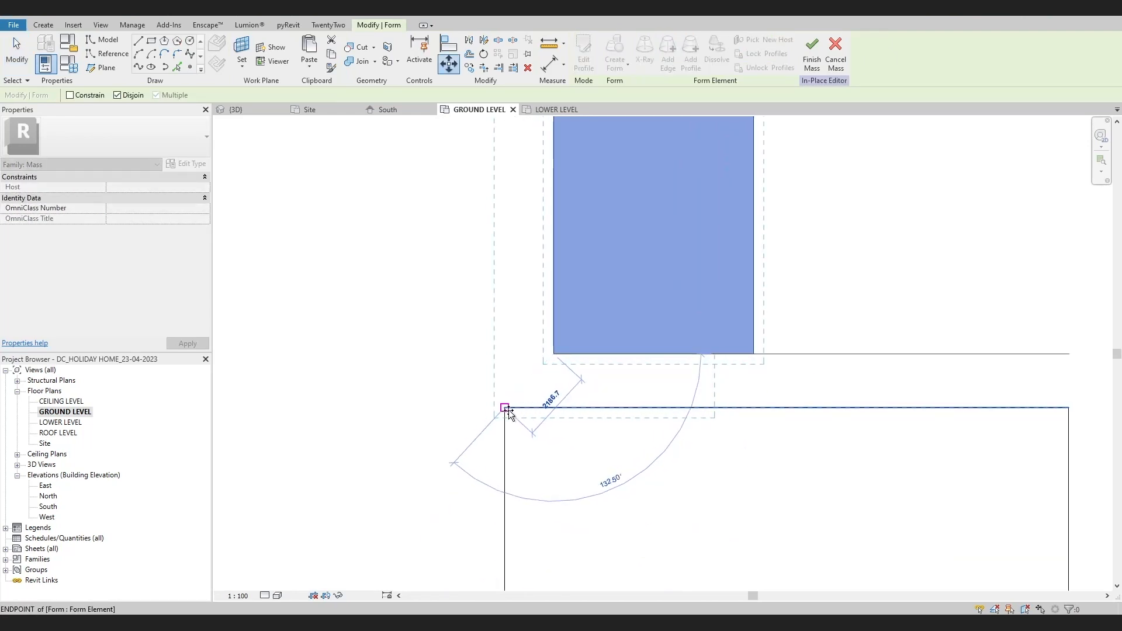
scroll(580, 448, down, 3)
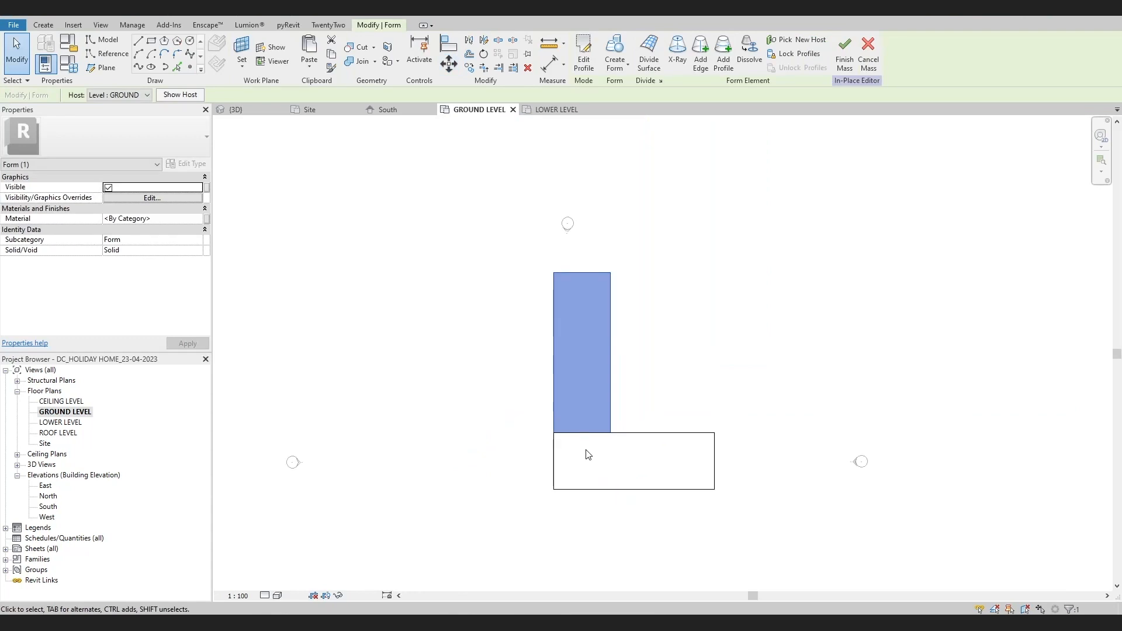
Check the arrangement of the forms in the 3D view and finish the in-place mass
click(244, 17)
shift+middle_drag(621, 369, 743, 508)
click(582, 54)
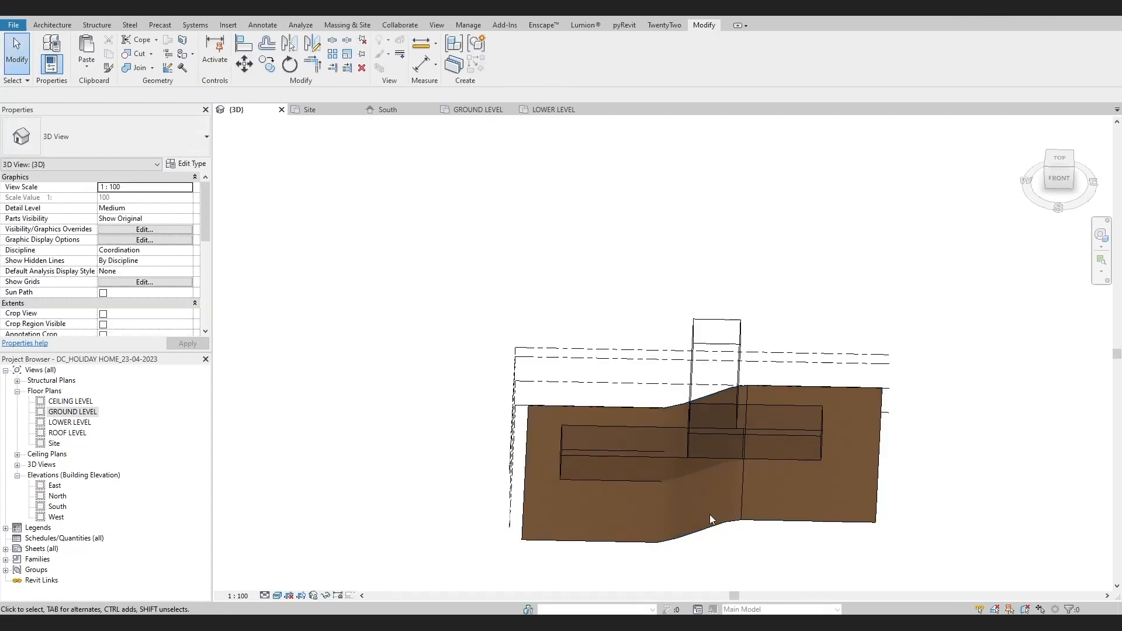
Edit the site's topography surface in the Site plan and move its northern boundary points north beyond the building forms
click(714, 533)
double_click(73, 412)
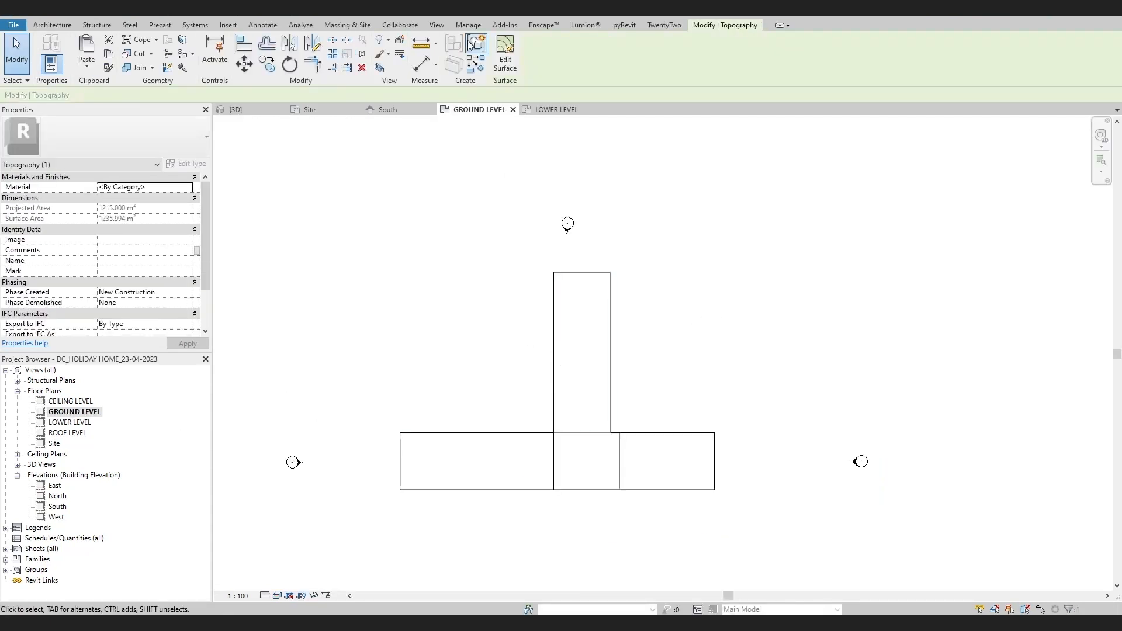
click(505, 51)
scroll(557, 336, down, 3)
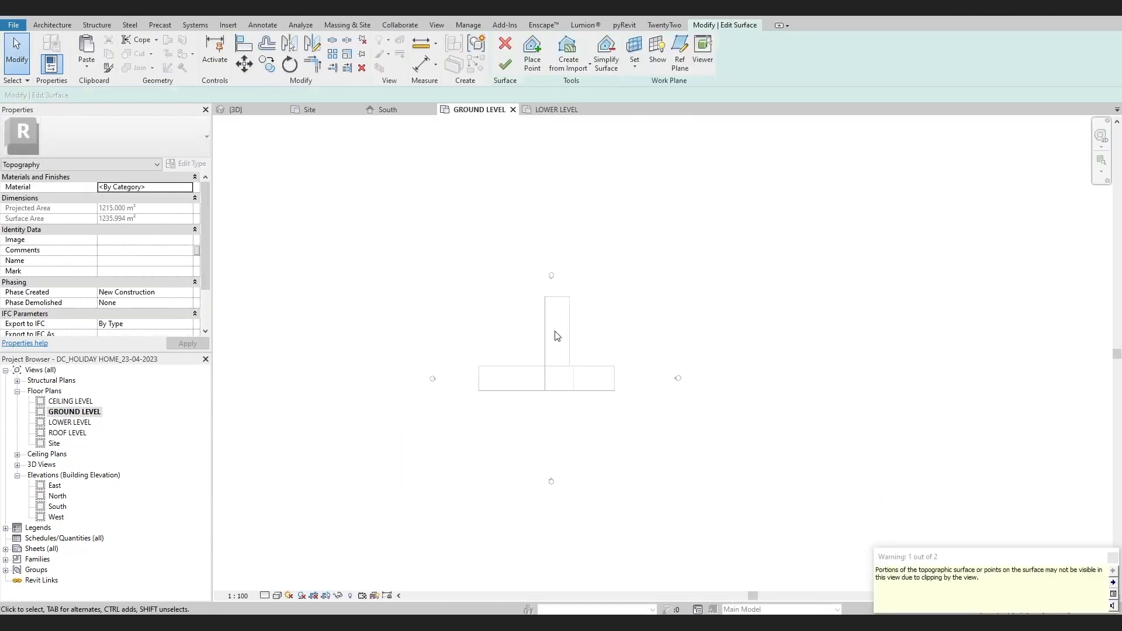
double_click(54, 444)
drag(413, 296, 694, 405)
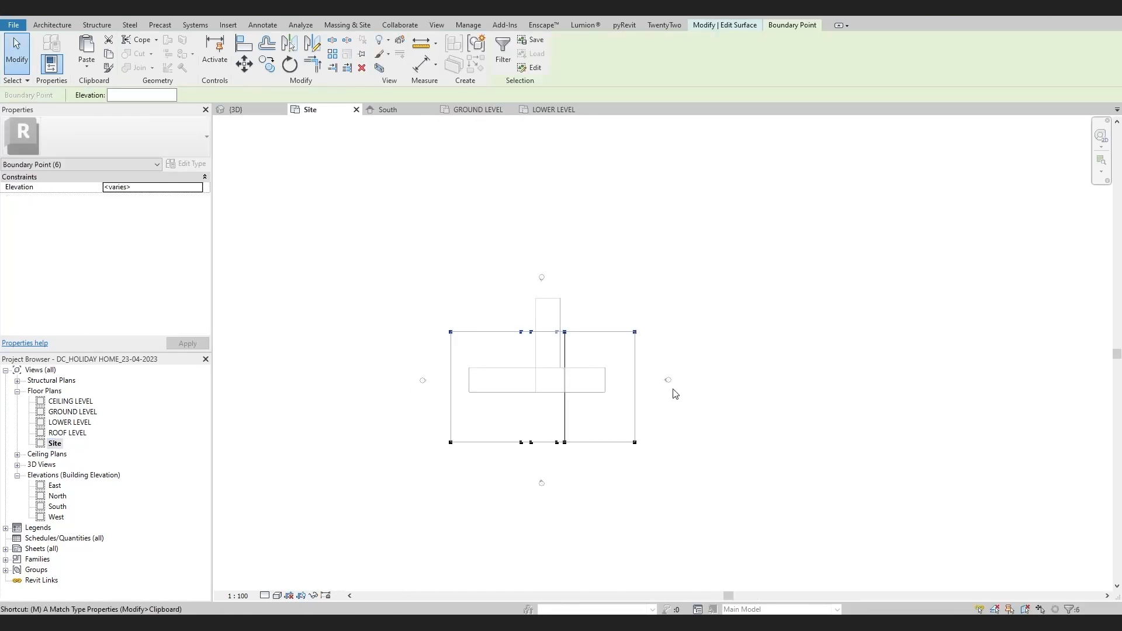
key(m)
key(v)
click(635, 332)
click(636, 235)
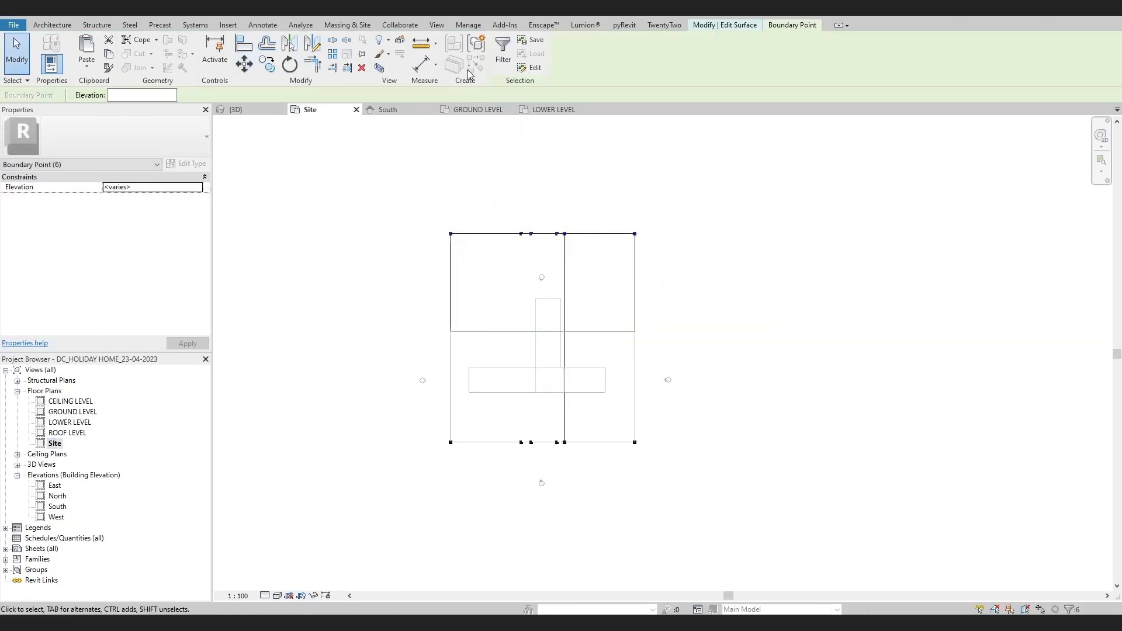
key(Escape)
click(506, 65)
Move the surface's southern boundary points further south and finish editing the surface
scroll(487, 436, up, 2)
double_click(435, 438)
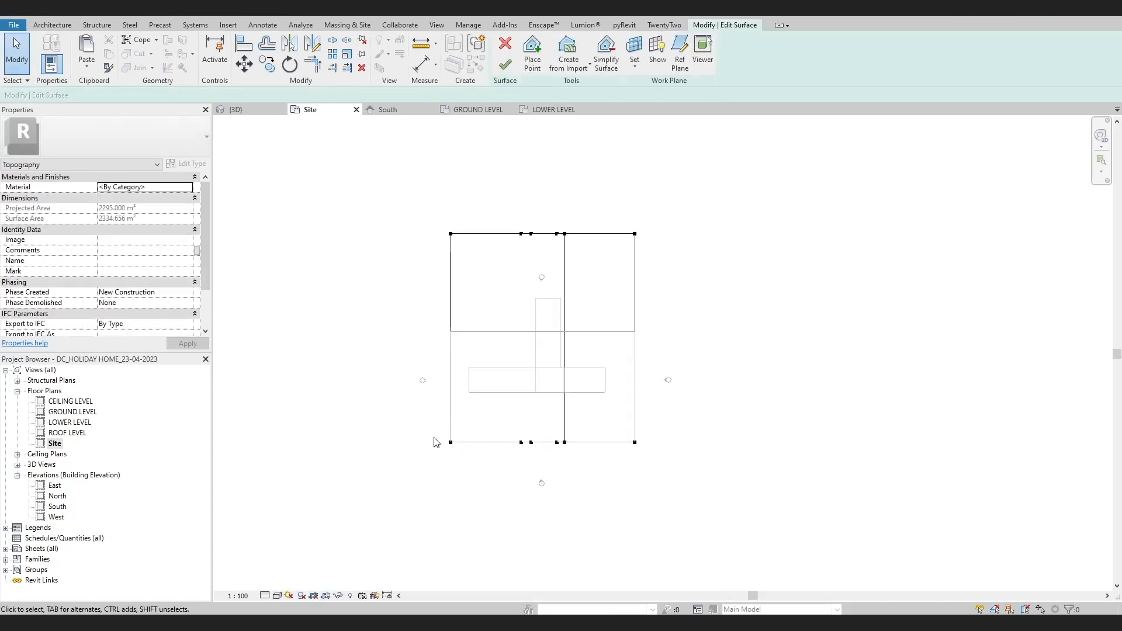
drag(682, 478, 683, 478)
key(m)
key(v)
click(635, 442)
click(635, 491)
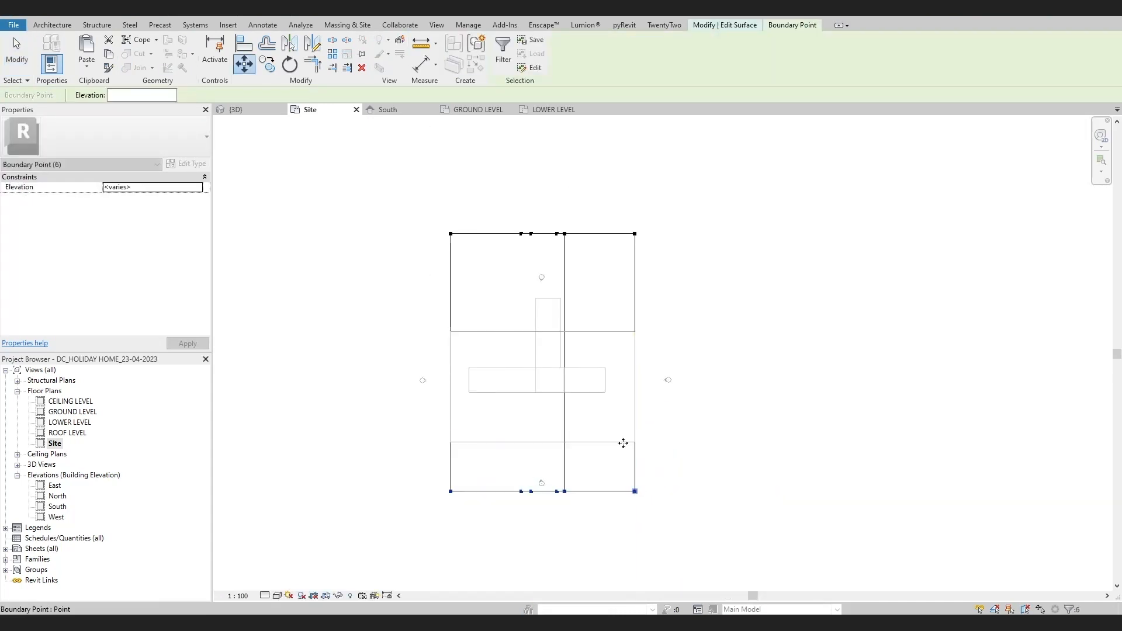
key(Escape)
click(505, 65)
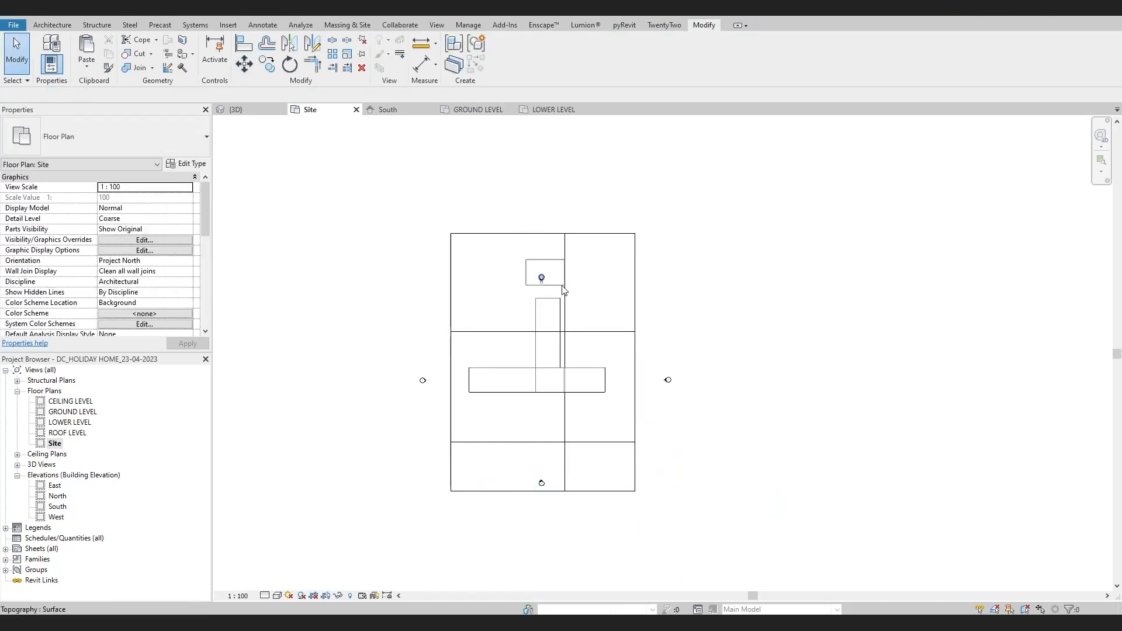
Move the north and south elevation markers outside the enlarged site boundary
drag(562, 287, 564, 286)
drag(543, 280, 542, 224)
drag(534, 469, 553, 496)
drag(544, 489, 551, 522)
key(Escape)
Reopen the building mass for in-place editing and show it in the 3D view
scroll(555, 377, up, 4)
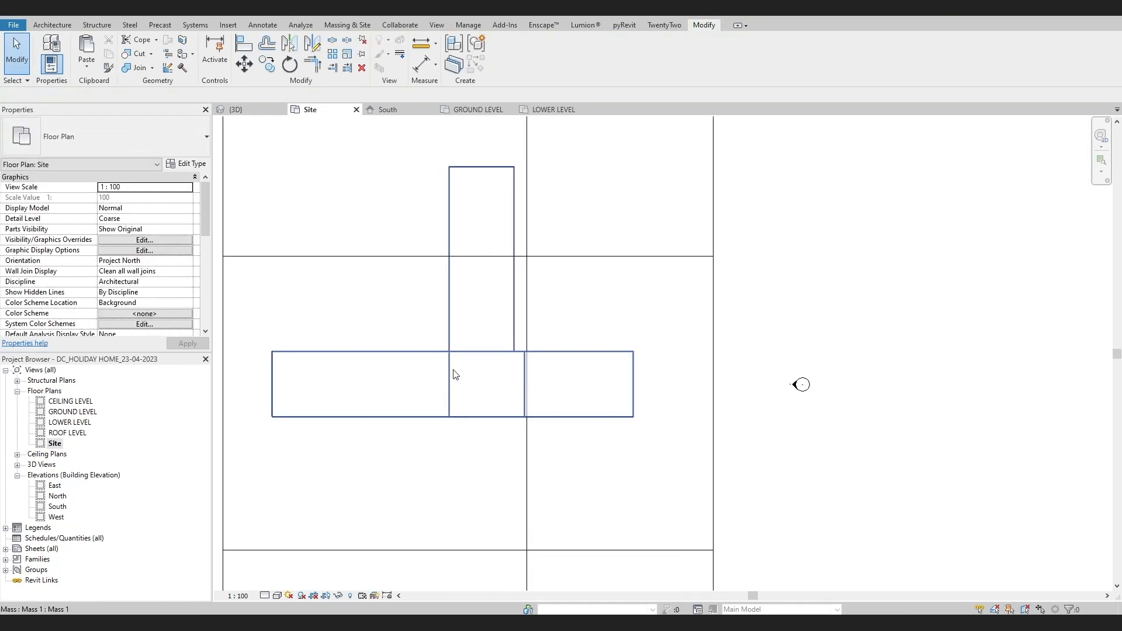
scroll(456, 375, up, 4)
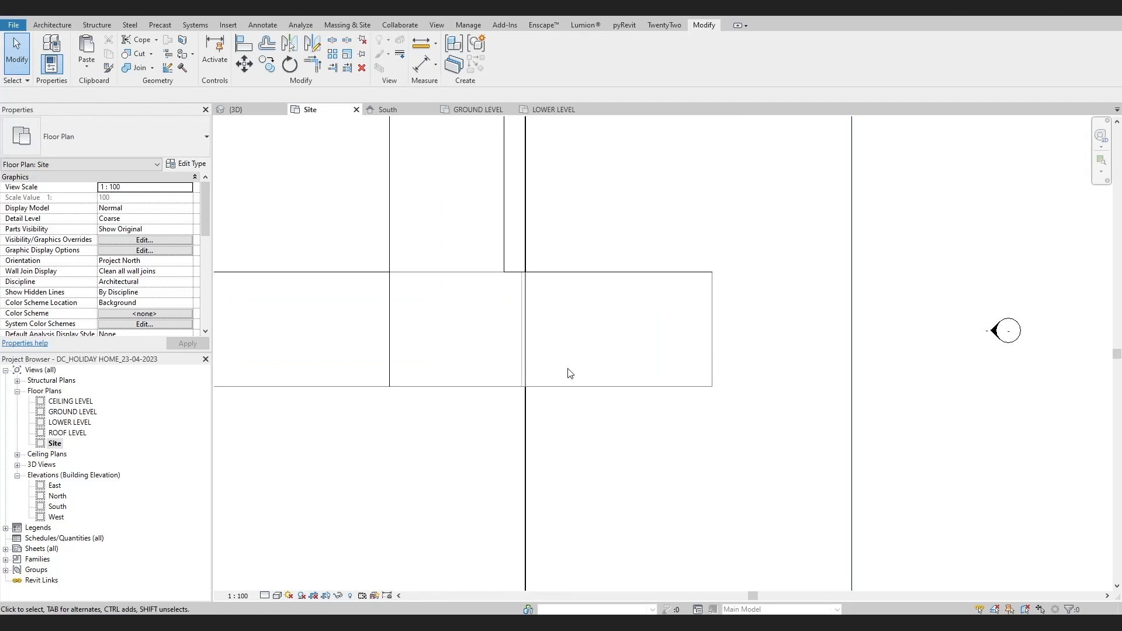
scroll(561, 386, down, 3)
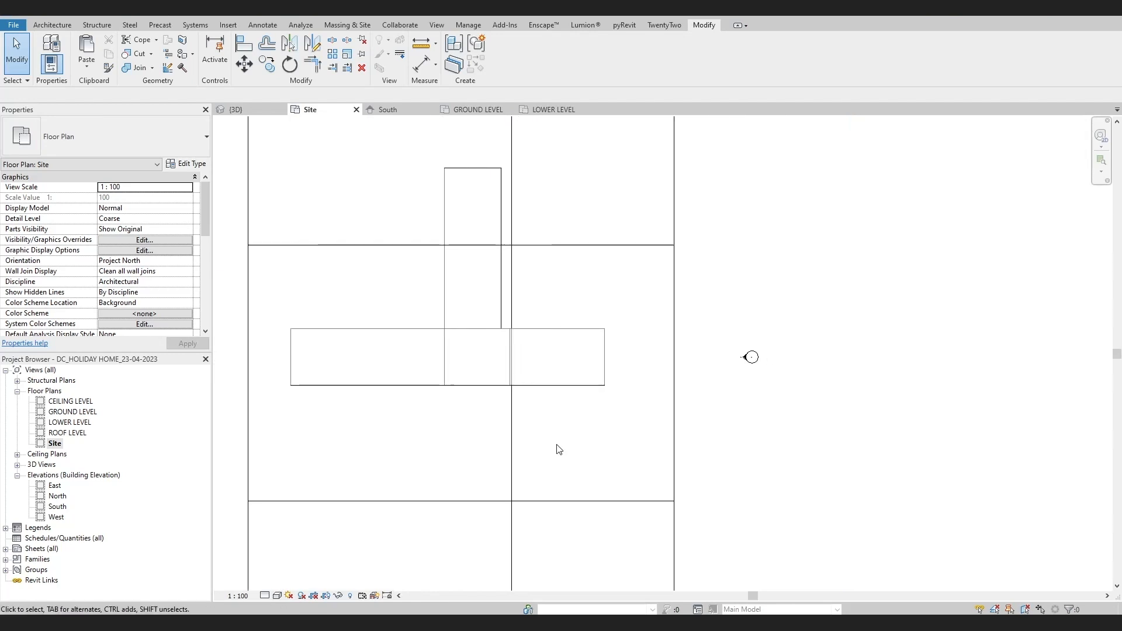
click(447, 266)
click(506, 51)
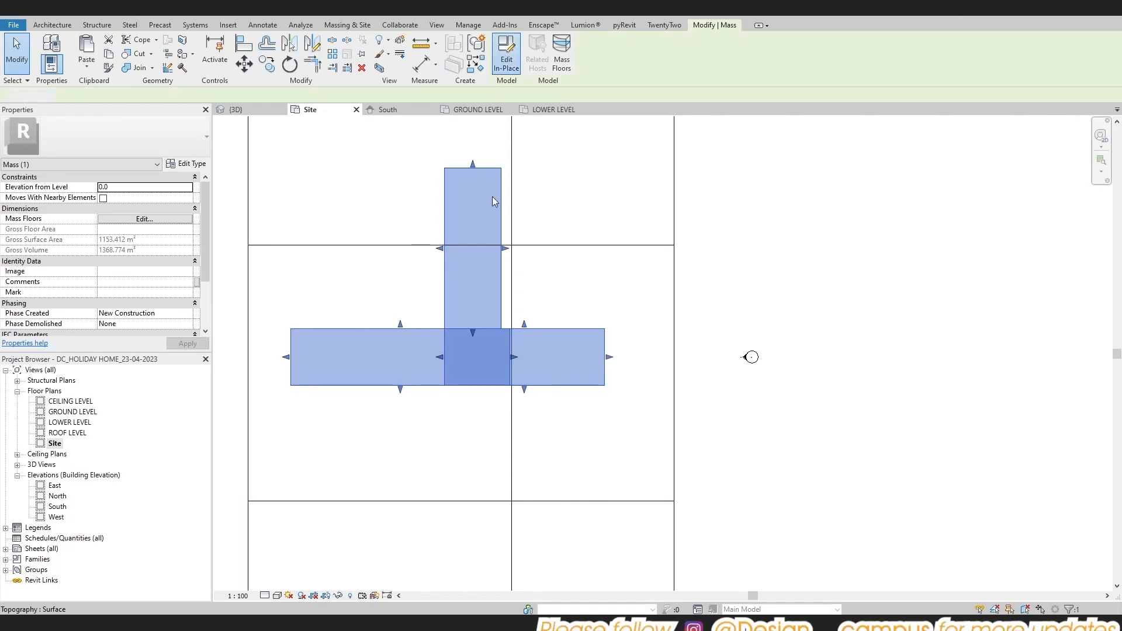
click(446, 302)
double_click(50, 413)
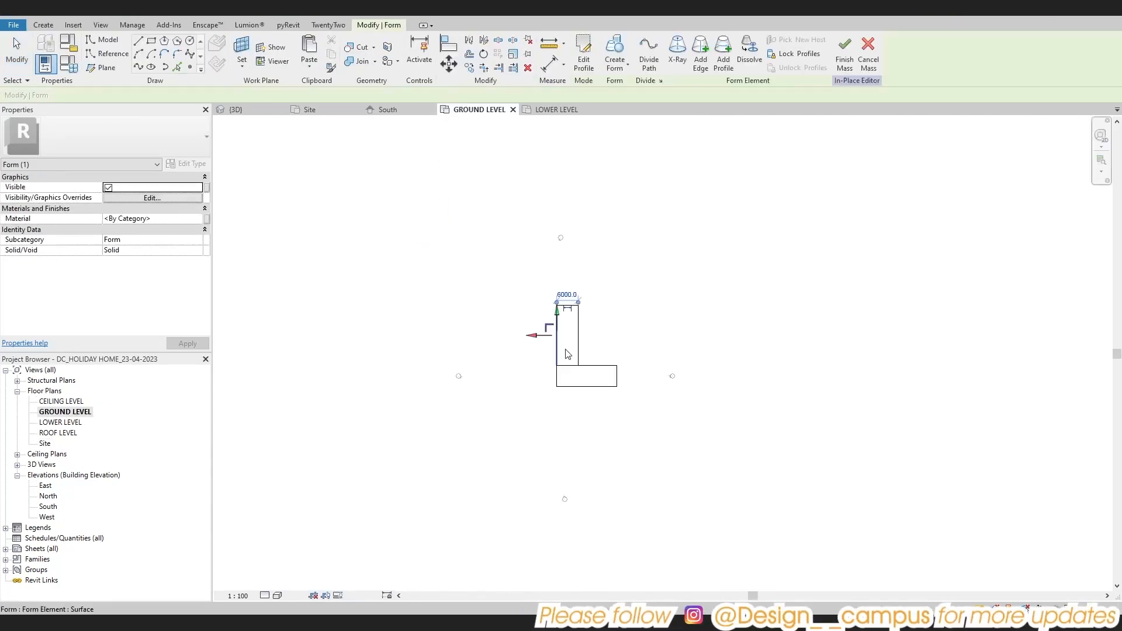
scroll(592, 386, up, 4)
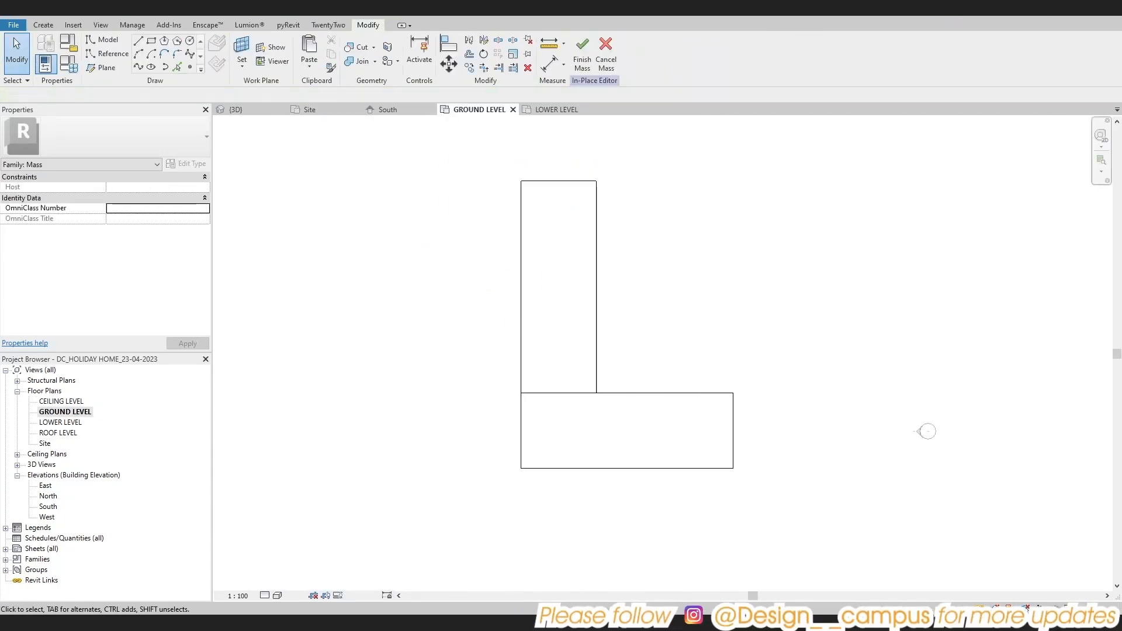
click(243, 12)
shift+middle_drag(544, 242, 583, 422)
scroll(783, 401, up, 5)
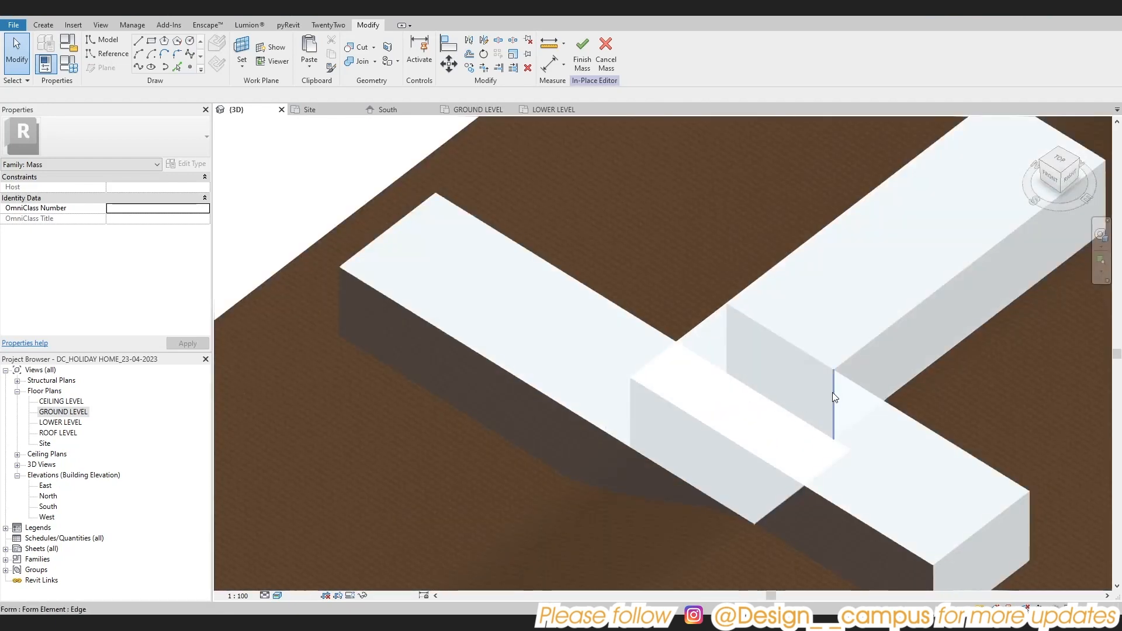
Extend the northern upper form to about 24.4 m by pulling its south face through the east-west form
key(Tab)
key(Tab)
key(Tab)
key(Tab)
key(Tab)
key(Tab)
key(Tab)
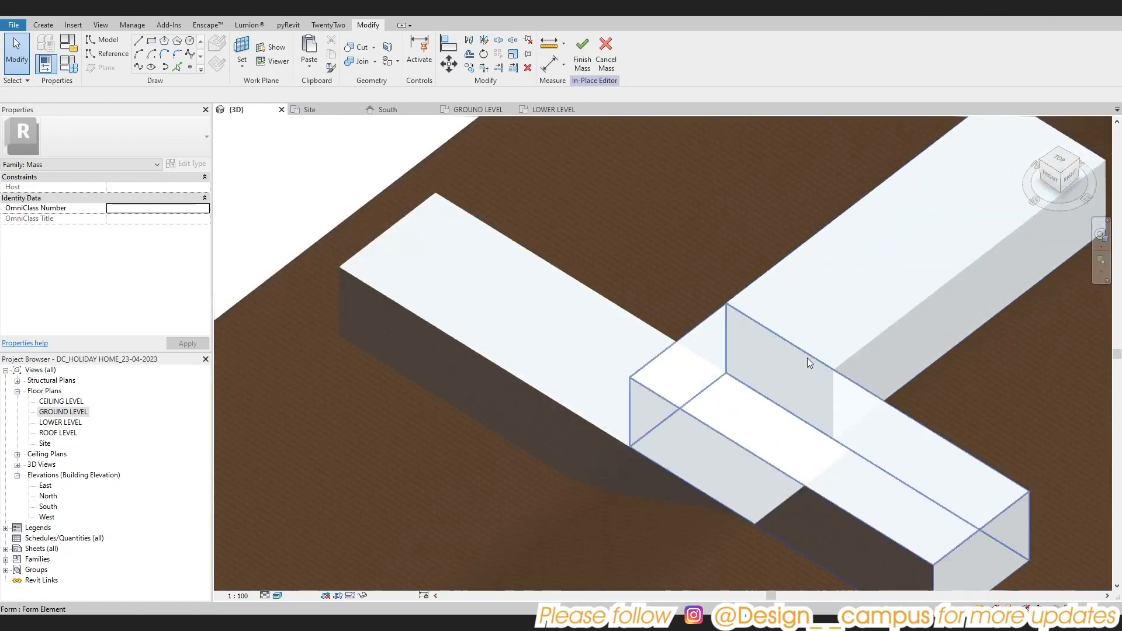
key(Tab)
key(Tab)
key(Tab)
click(808, 358)
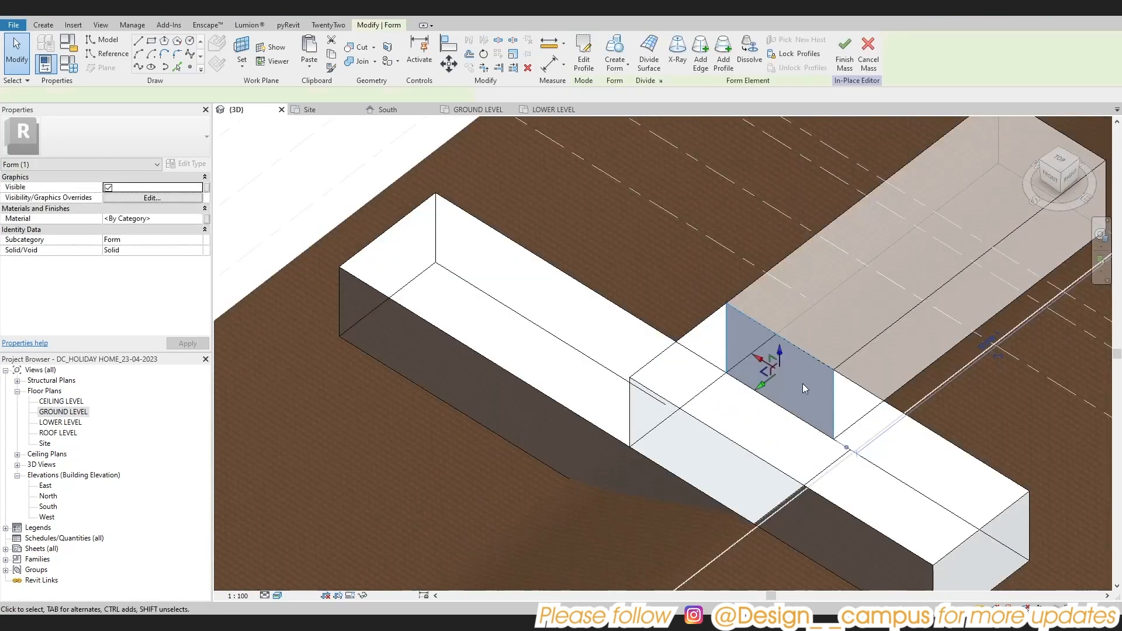
scroll(803, 384, down, 1)
shift+middle_drag(803, 383, 764, 324)
scroll(764, 324, up, 2)
drag(742, 321, 584, 399)
shift+middle_drag(606, 446, 724, 412)
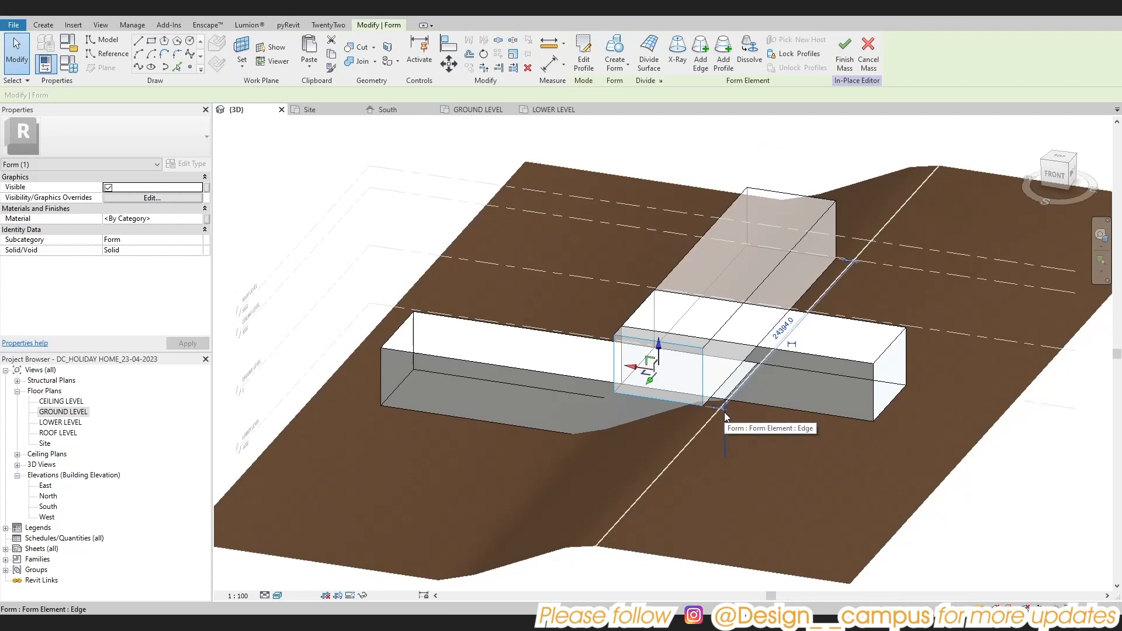
Pull the same south face slightly further south so the form overhangs the front of the lower form
scroll(724, 412, up, 3)
shift+middle_drag(642, 386, 533, 426)
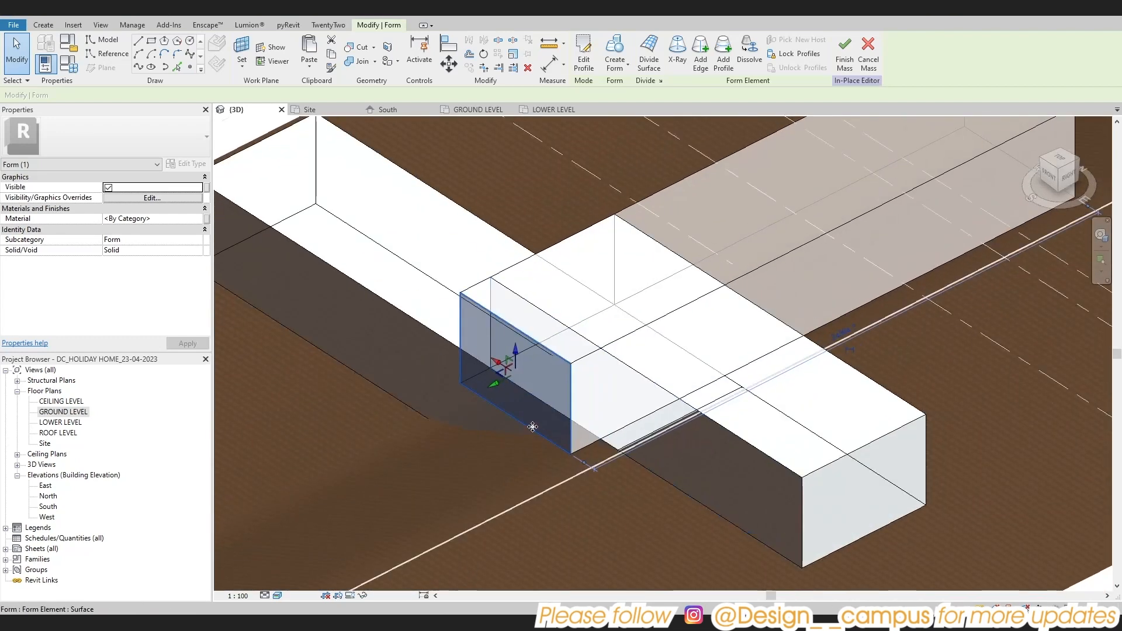
drag(495, 384, 481, 397)
scroll(481, 400, down, 2)
shift+middle_drag(485, 459, 666, 424)
click(1005, 466)
shift+middle_drag(964, 465, 703, 365)
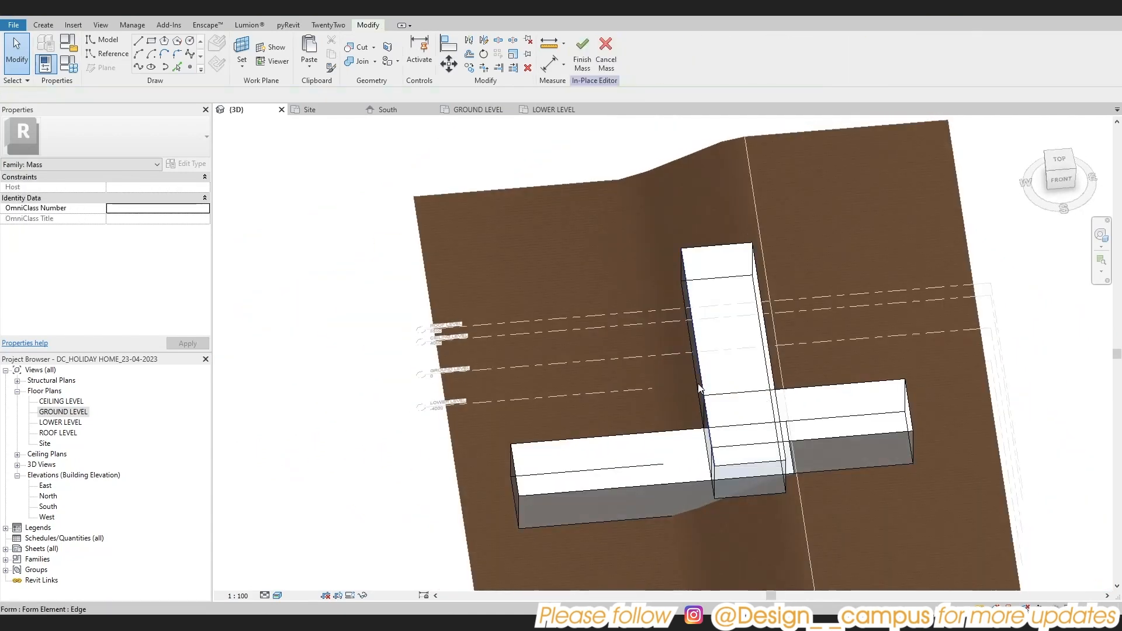
Copy the extended north-south form to its west side, working from a top view
click(699, 384)
click(1059, 160)
middle_drag(646, 462, 642, 410)
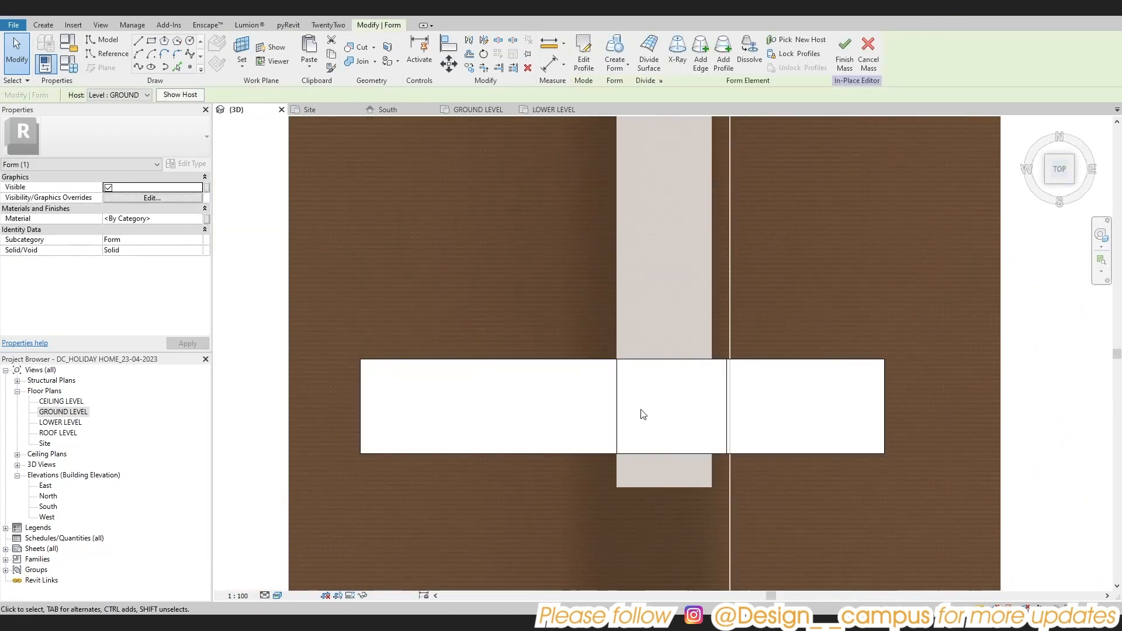
drag(715, 371, 533, 382)
scroll(533, 382, down, 2)
shift+middle_drag(533, 381, 748, 168)
scroll(654, 236, up, 3)
scroll(486, 409, down, 1)
shift+middle_drag(486, 409, 637, 404)
key(Escape)
Shorten the western copy to about 12.1 m by moving its north face south
click(278, 393)
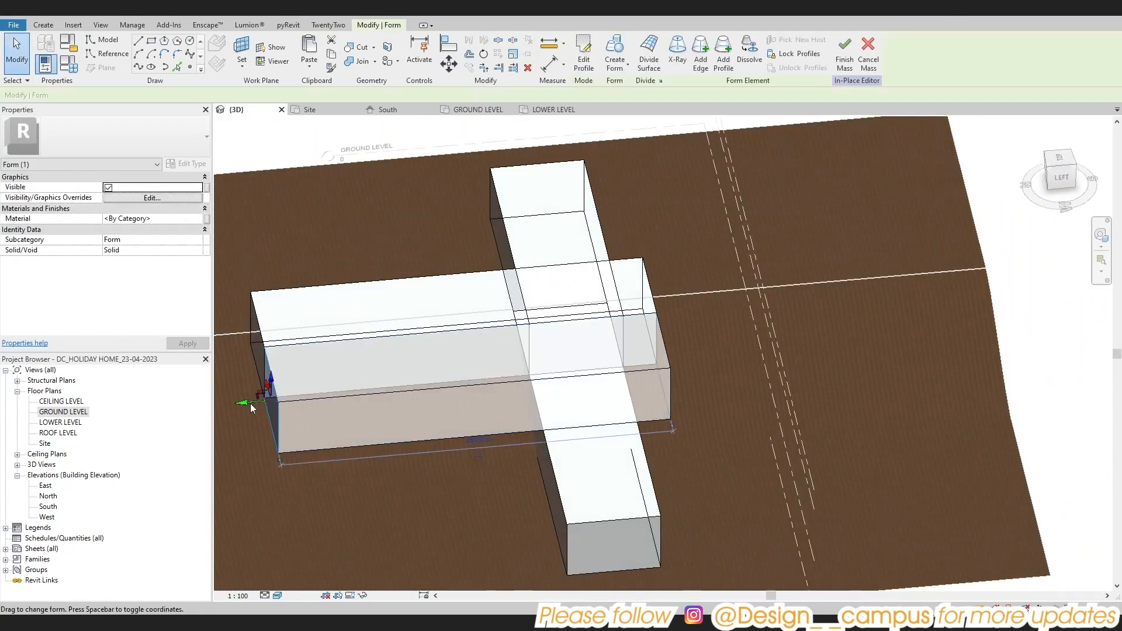
shift+middle_drag(278, 393, 542, 441)
scroll(431, 395, up, 1)
drag(310, 386, 431, 381)
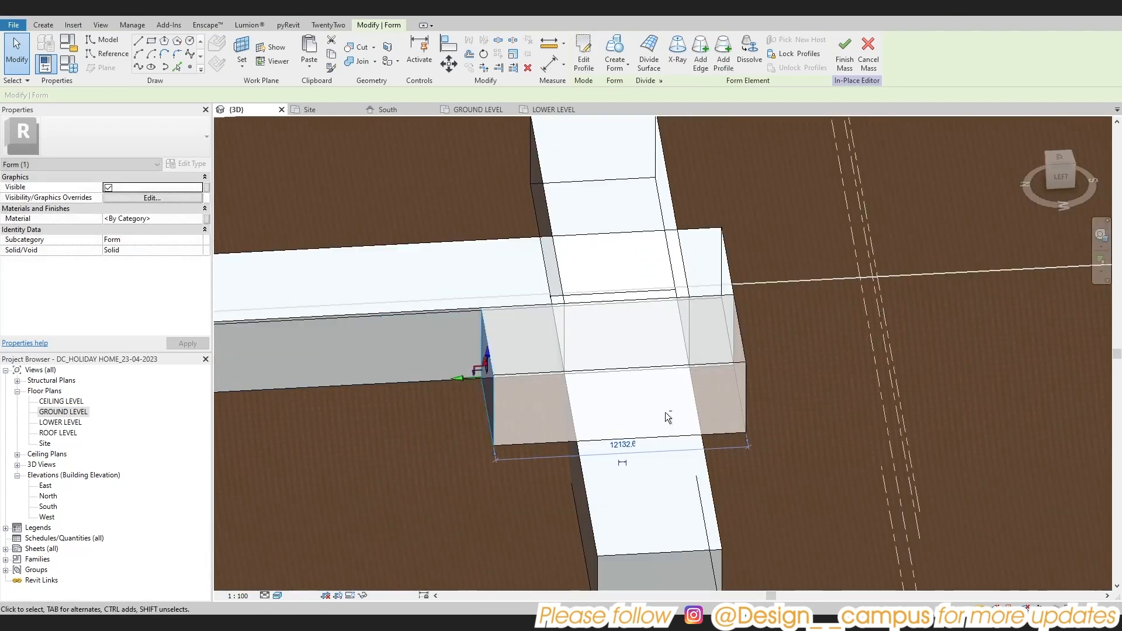
shift+middle_drag(431, 381, 729, 439)
Align the western copy's south face with the south face of the lower form
scroll(758, 425, up, 1)
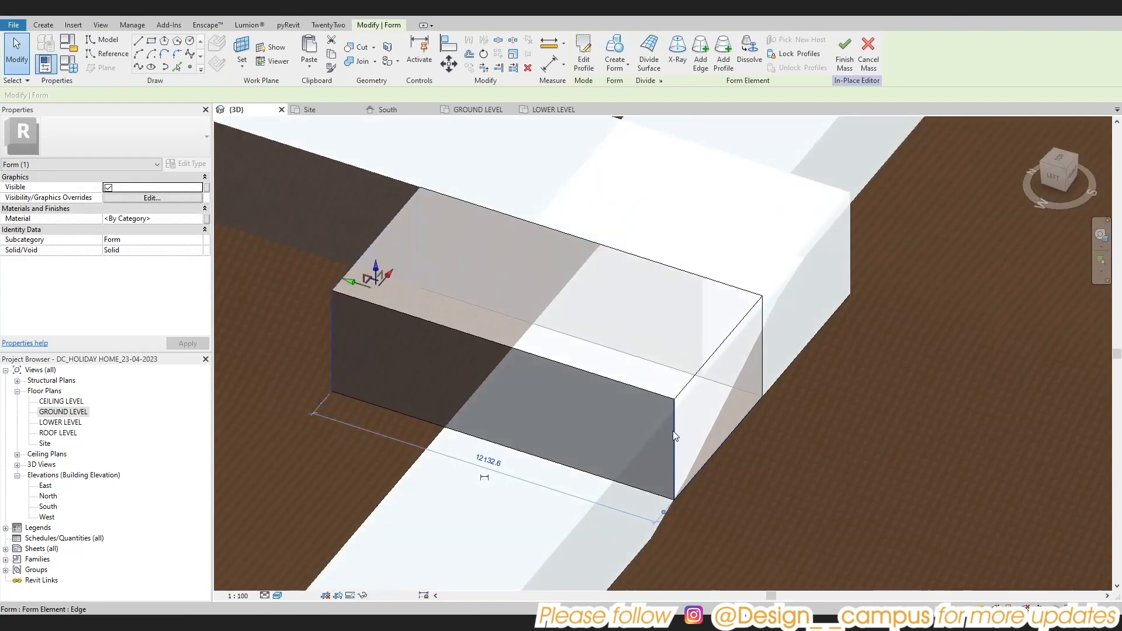
key(l)
click(593, 509)
click(680, 461)
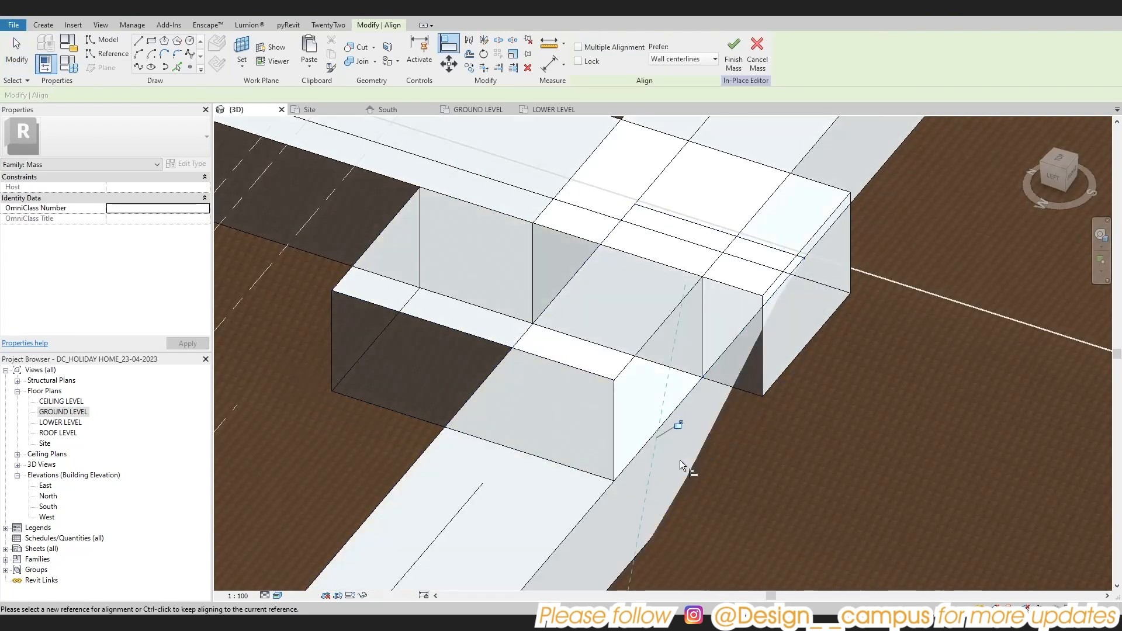
key(Escape)
key(Escape)
Pull the south face of the long north-south form back slightly to reduce its overhang
scroll(717, 469, down, 2)
shift+middle_drag(717, 469, 724, 384)
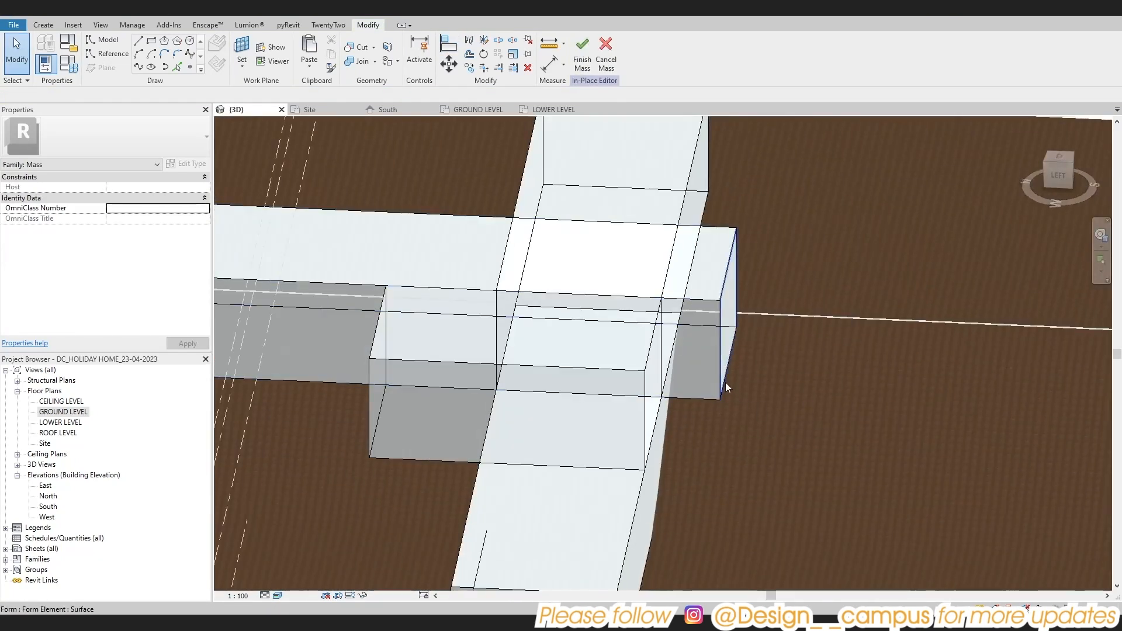
click(724, 383)
drag(752, 317, 720, 316)
click(745, 389)
scroll(745, 389, down, 1)
shift+middle_drag(745, 389, 606, 477)
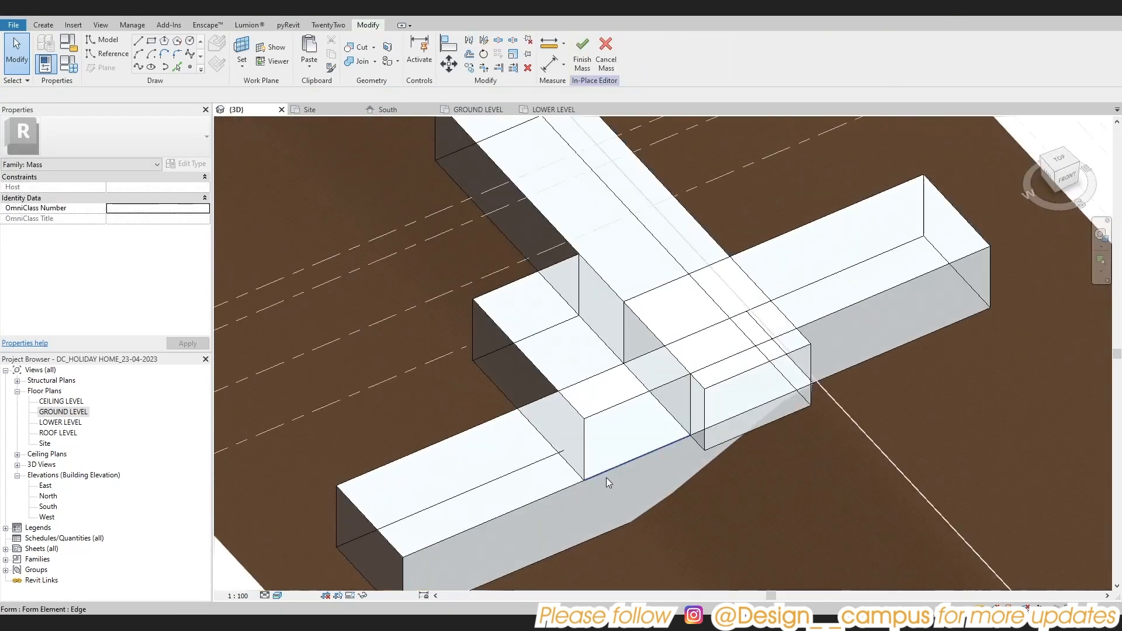
Enter a new length for the short western form from its north face
scroll(606, 477, down, 3)
scroll(633, 410, up, 2)
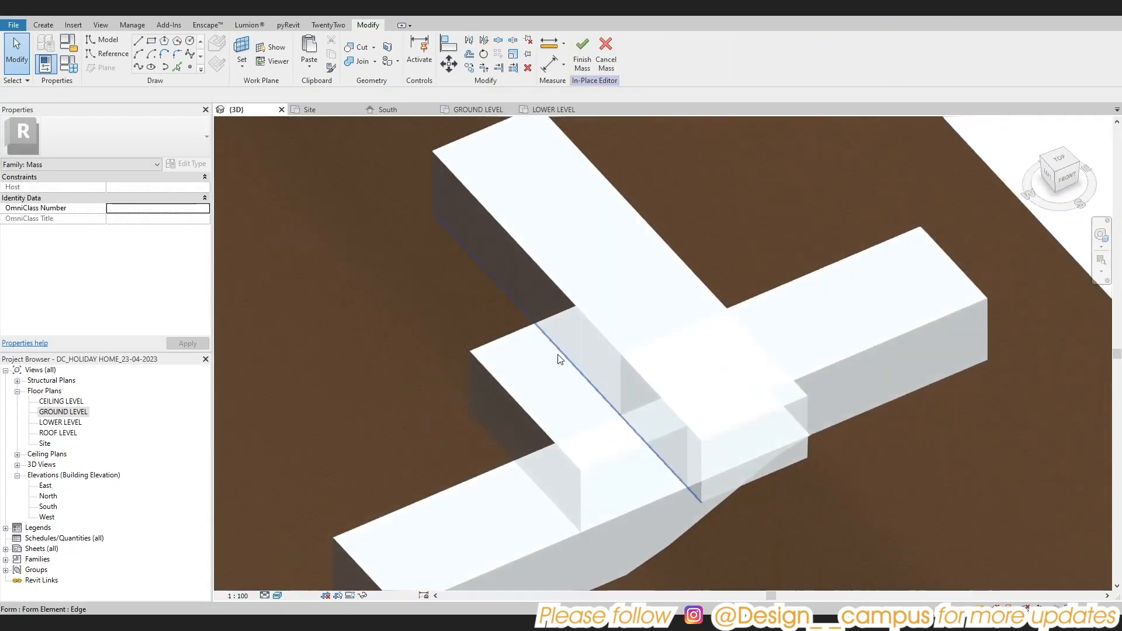
click(502, 348)
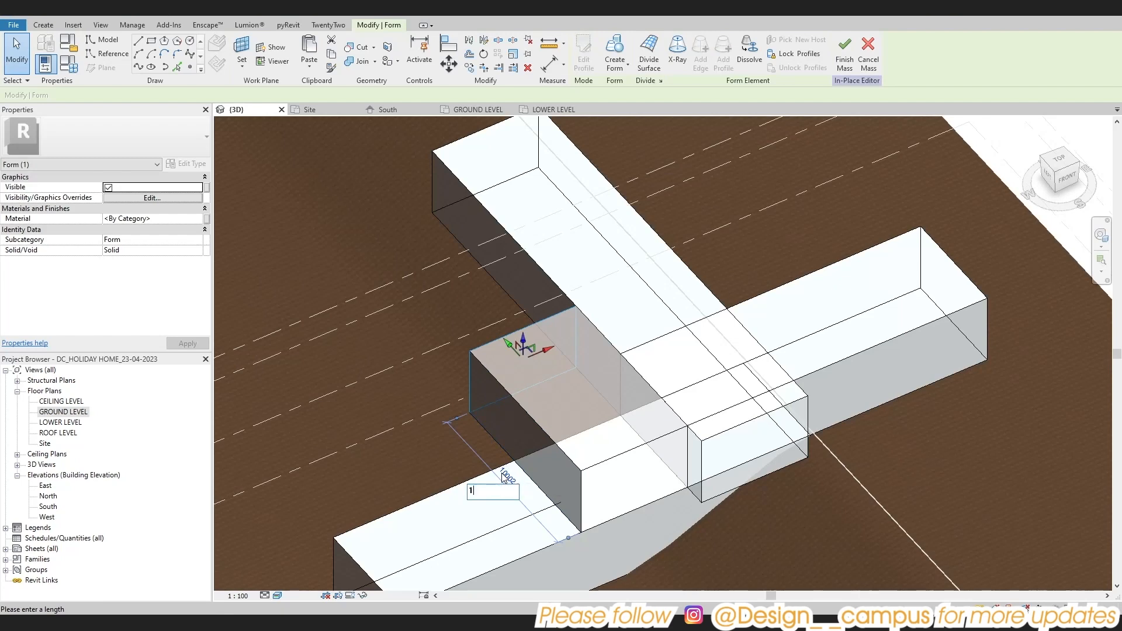
click(368, 248)
Shorten the long north-south form to about 15 m by moving its north face south
shift+middle_drag(409, 316, 653, 451)
scroll(654, 451, down, 1)
scroll(521, 374, up, 1)
key(Tab)
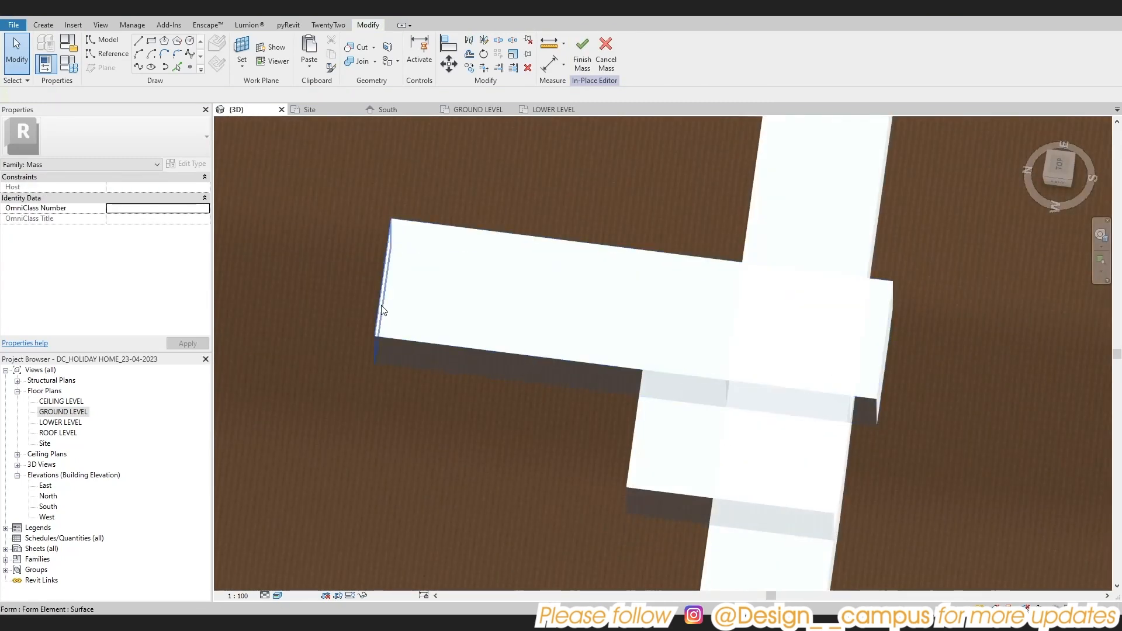
click(383, 309)
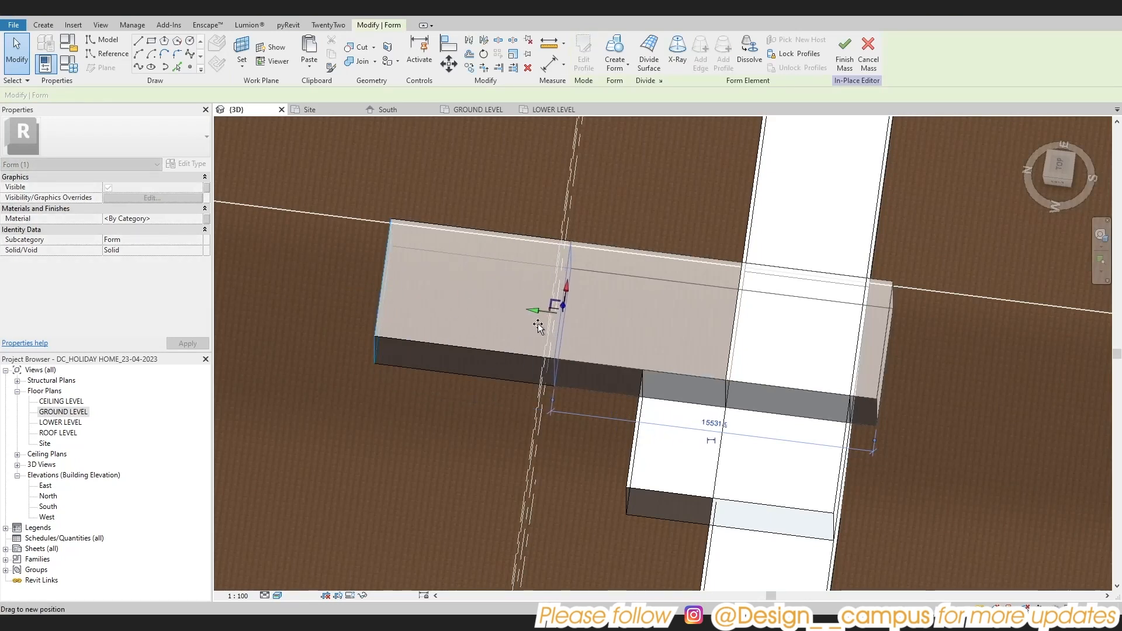
drag(538, 326, 542, 326)
click(549, 363)
Review the arrangement of the forms in the LOWER LEVEL and GROUND LEVEL plans and in 3D
scroll(680, 451, down, 1)
shift+middle_drag(681, 454, 351, 515)
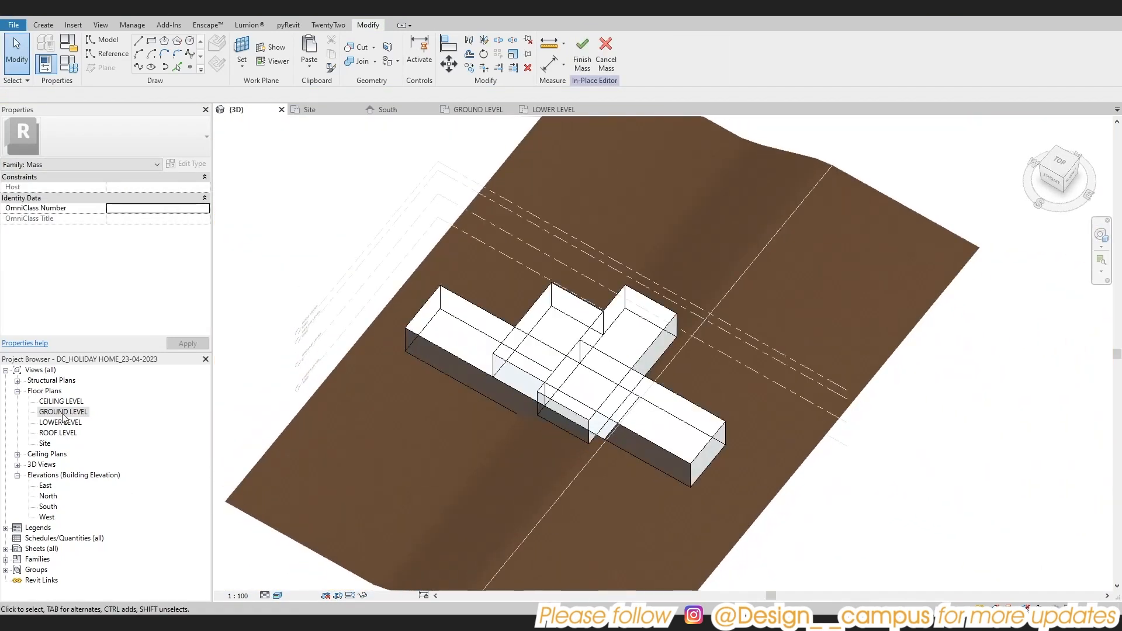
double_click(63, 411)
double_click(60, 422)
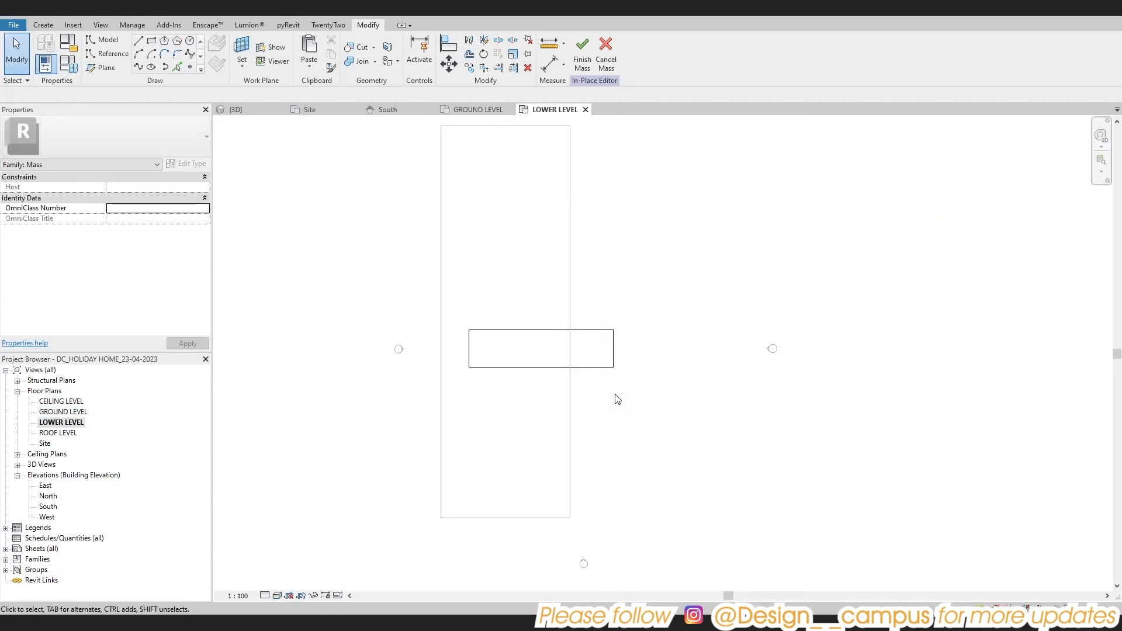
double_click(64, 412)
scroll(559, 363, up, 3)
click(554, 264)
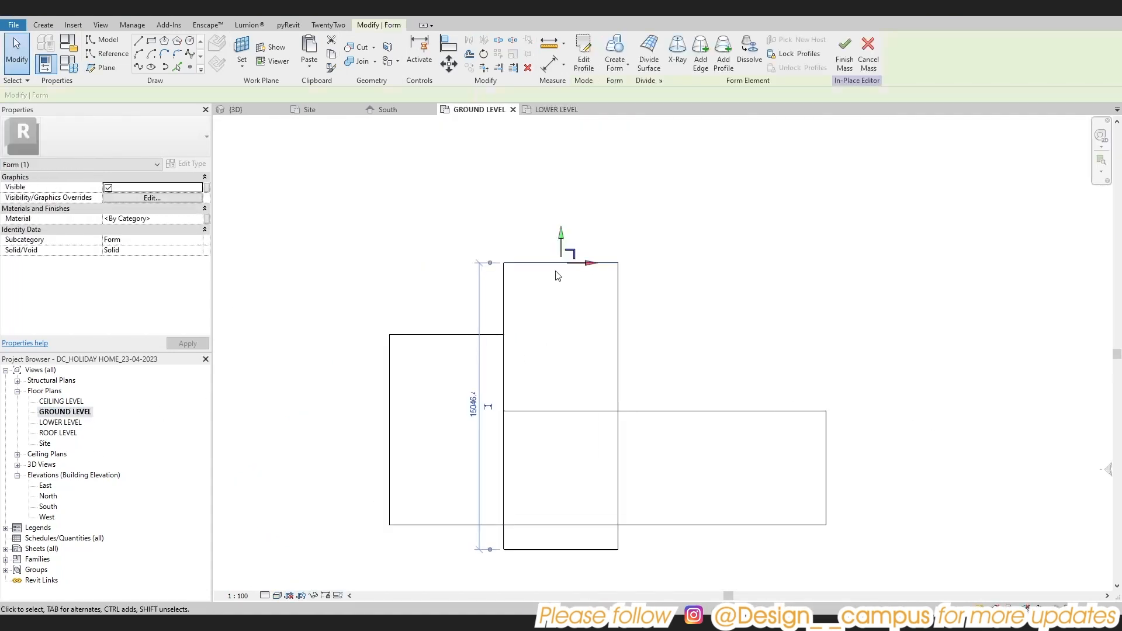
key(Escape)
key(Escape)
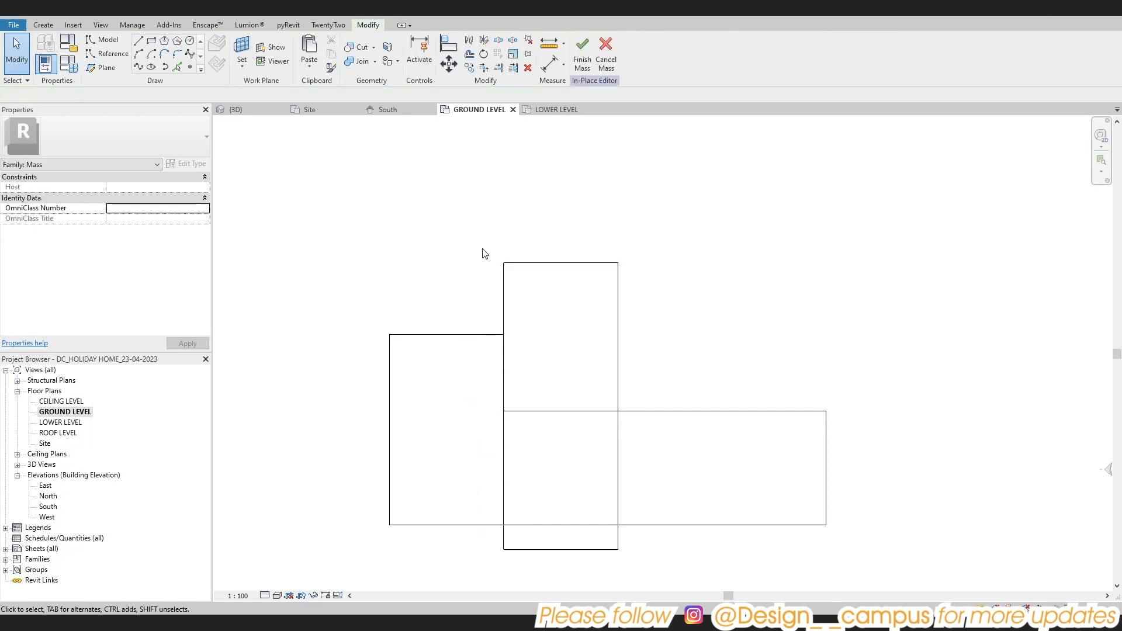
click(235, 109)
scroll(498, 429, up, 6)
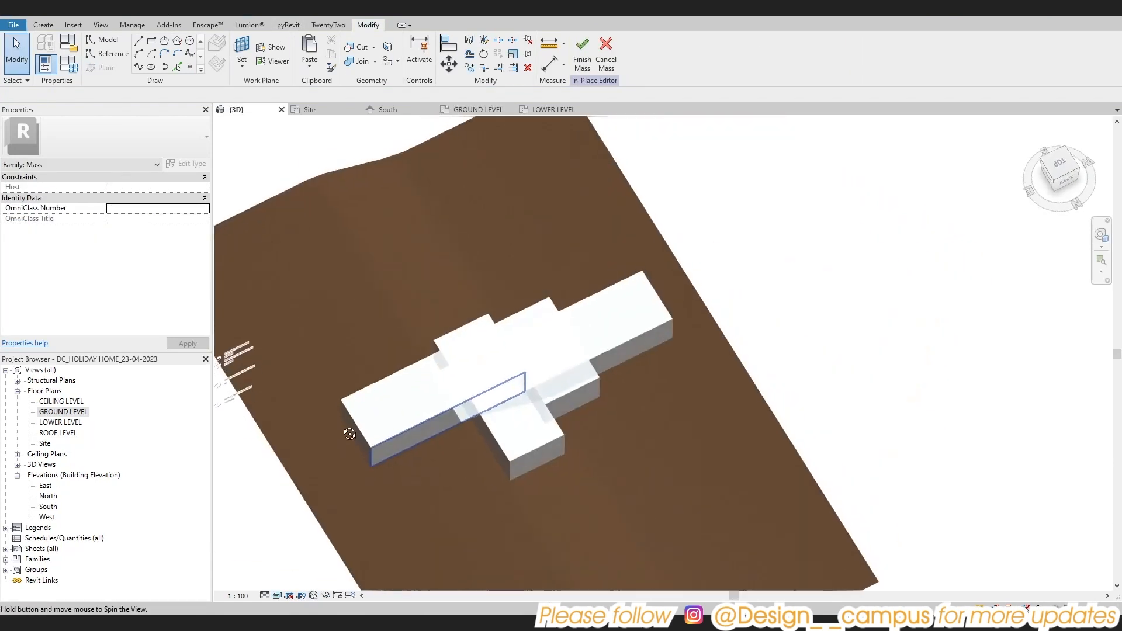
Enter a new length for the ground-level north-south form from its north end face
click(497, 433)
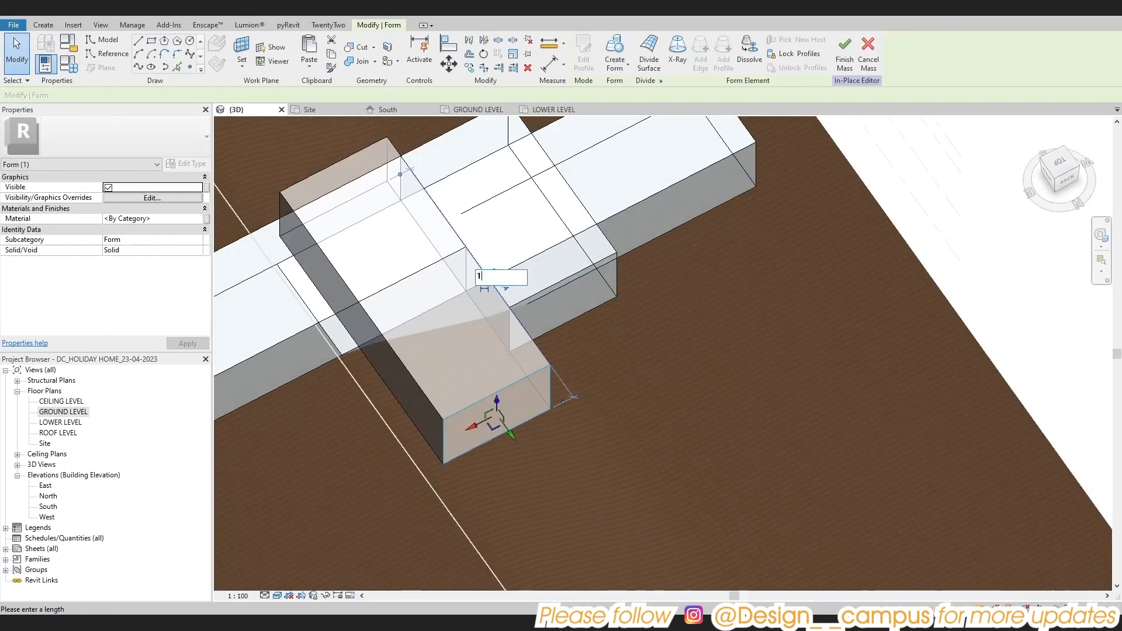
click(781, 363)
Set the length of the ground-level eastern form to 15 m from its east end face
shift+middle_drag(751, 394, 591, 399)
click(587, 391)
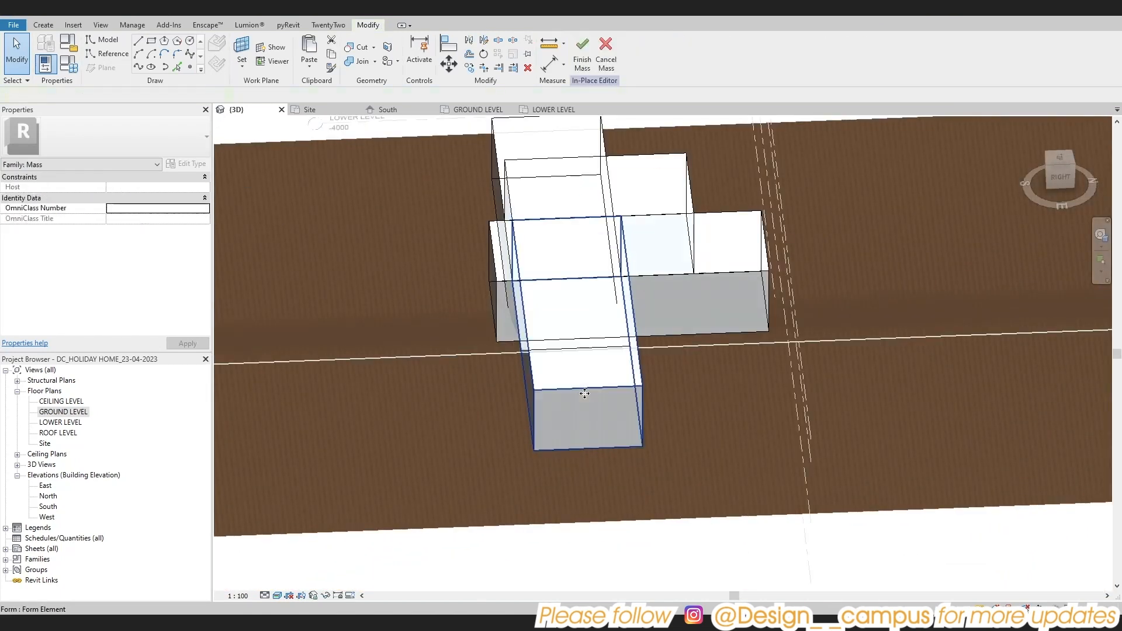
click(585, 393)
scroll(657, 362, up, 3)
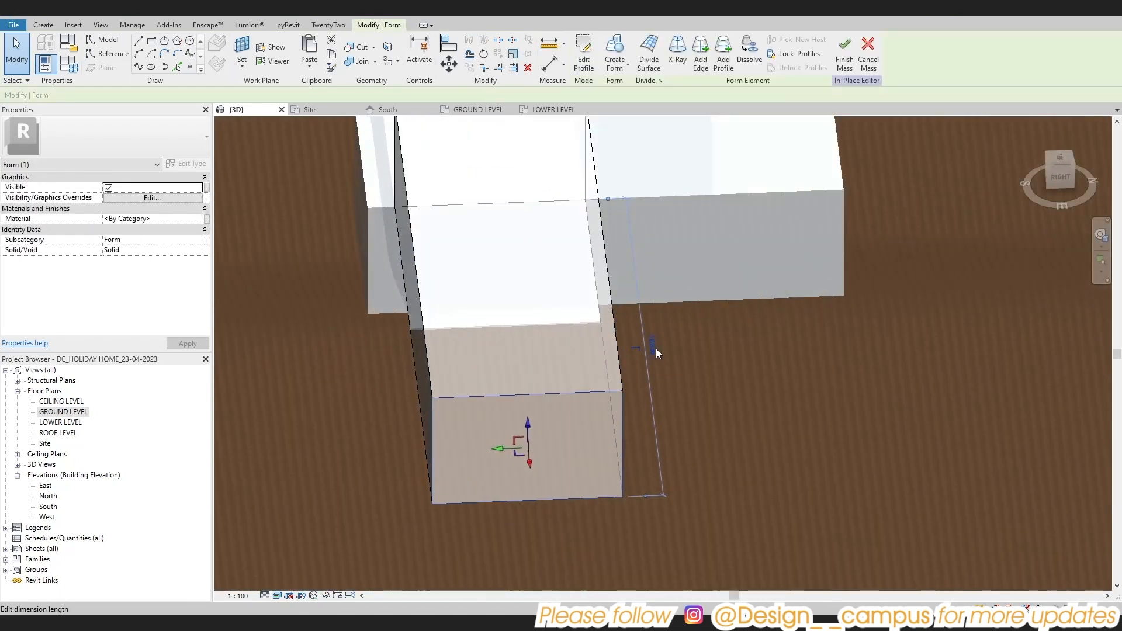
scroll(656, 380, down, 2)
text(15)
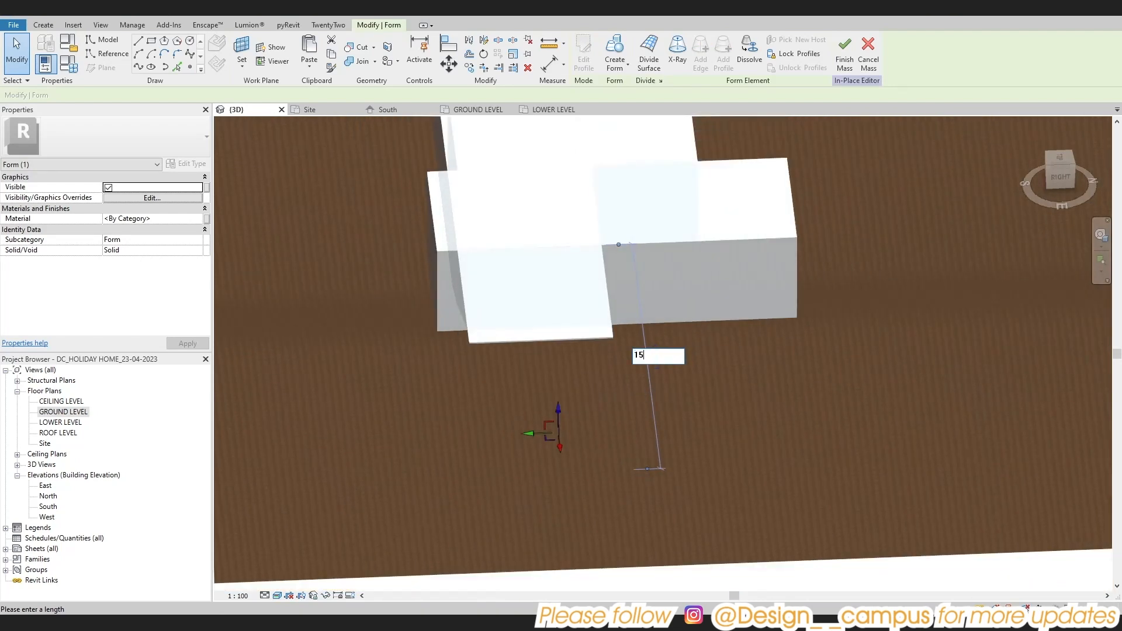
key(Return)
Shorten the lower east-west form at its west end so it projects 8000 mm beyond the short western form above
scroll(717, 456, down, 3)
shift+middle_drag(718, 457, 846, 524)
scroll(742, 479, up, 2)
click(686, 455)
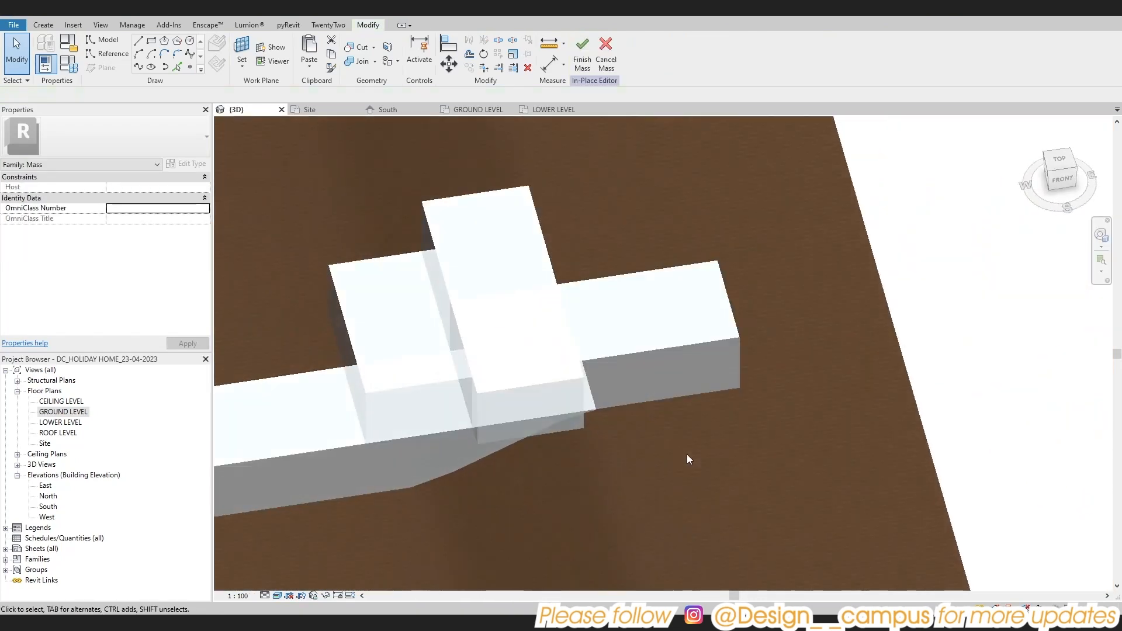
shift+middle_drag(686, 455, 709, 483)
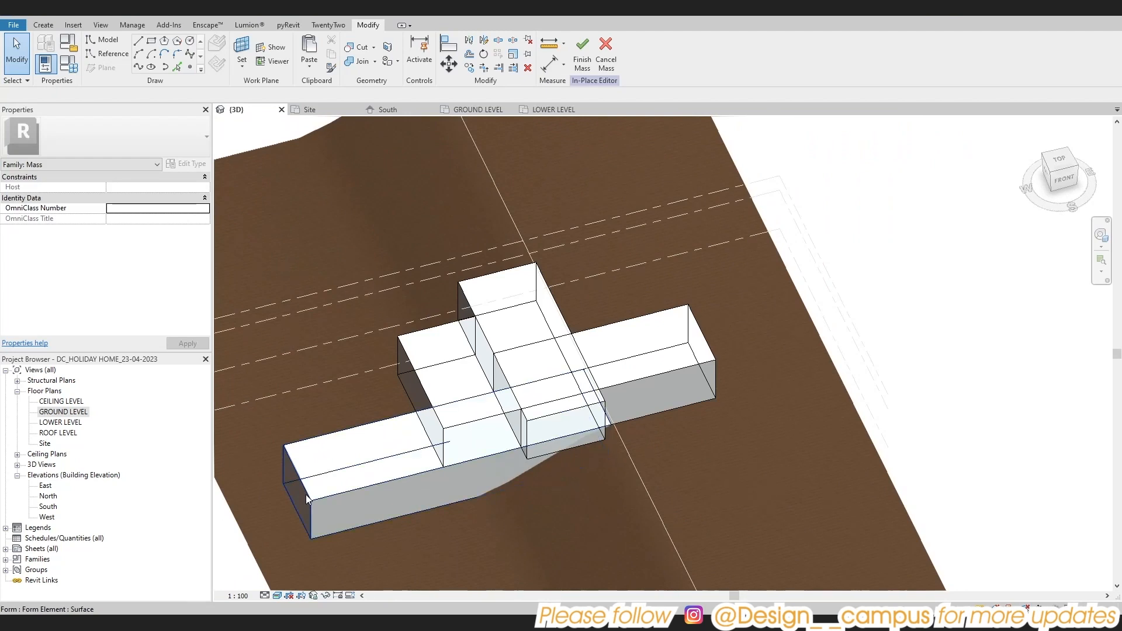
click(308, 499)
click(461, 504)
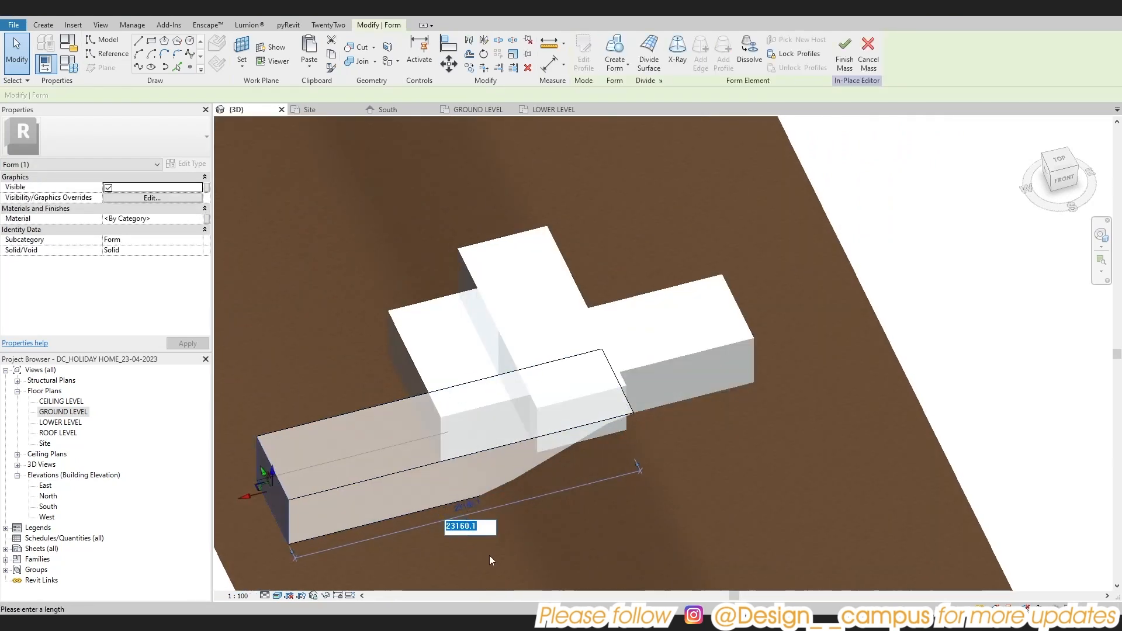
click(638, 469)
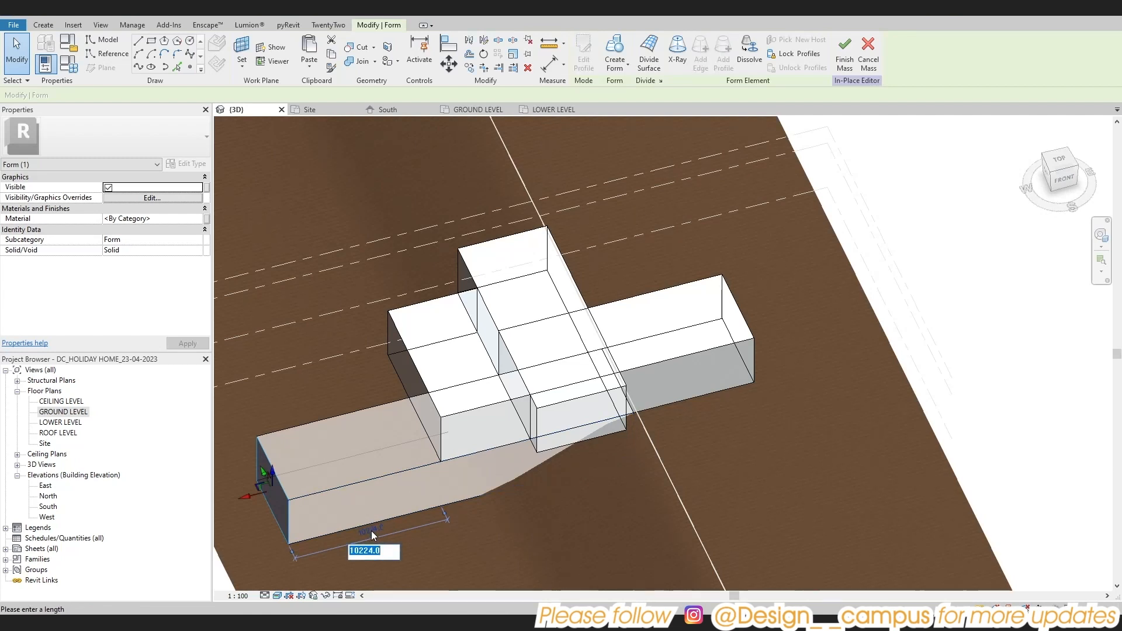
text(8000)
key(Return)
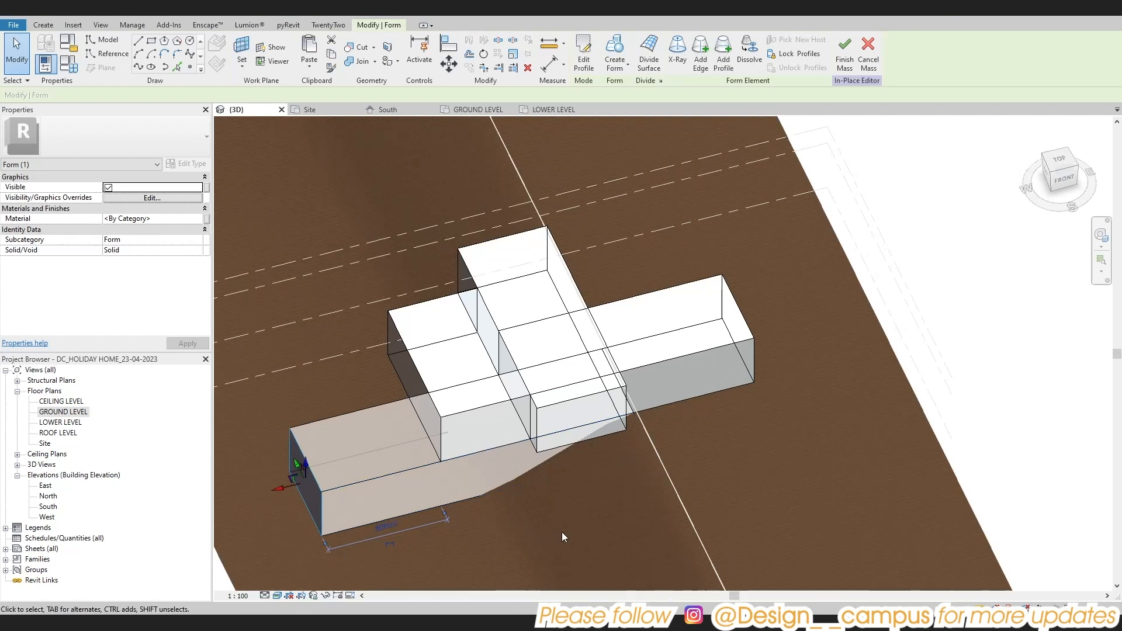
key(Escape)
Pull the lower east-west form's east end face back to the north-south form's east side, making it about 20 m long
click(314, 515)
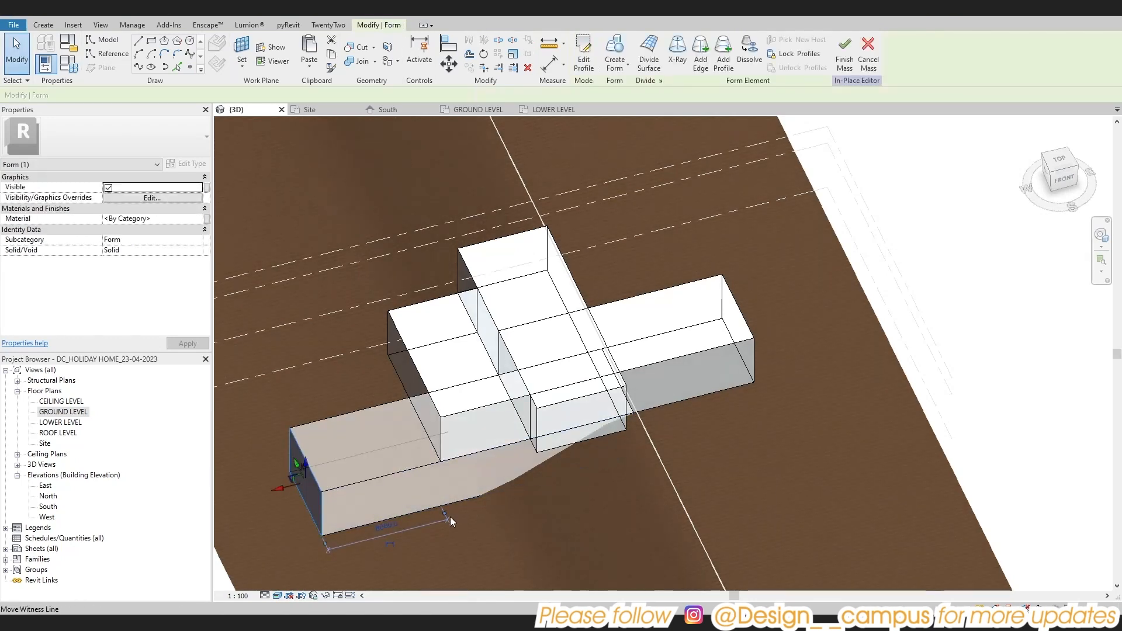
shift+middle_drag(641, 453, 616, 481)
click(620, 482)
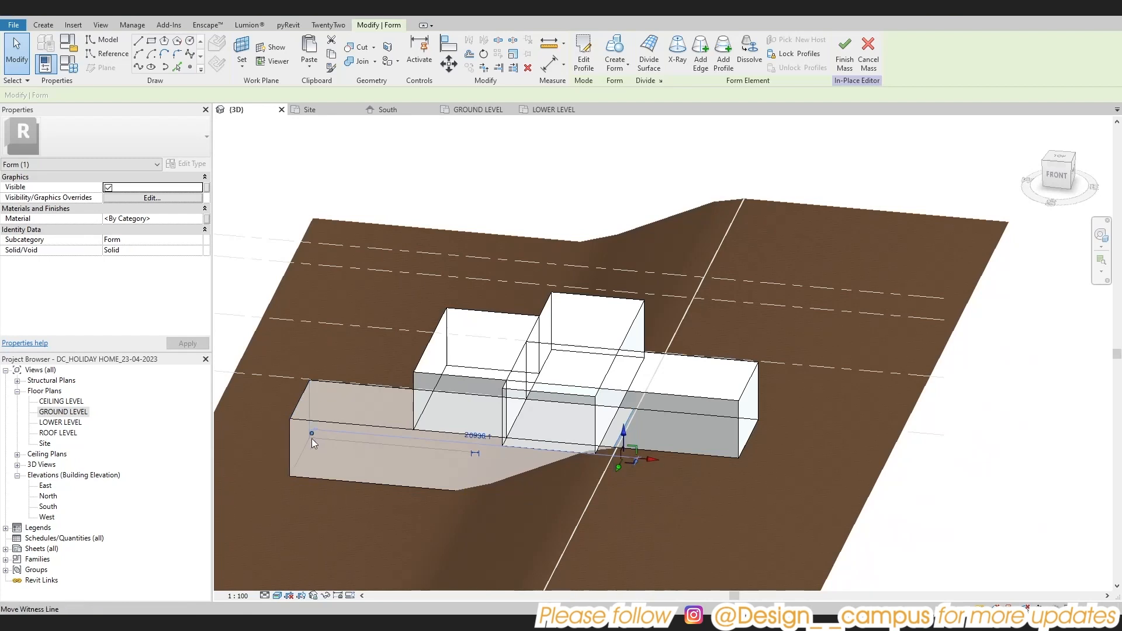
click(645, 486)
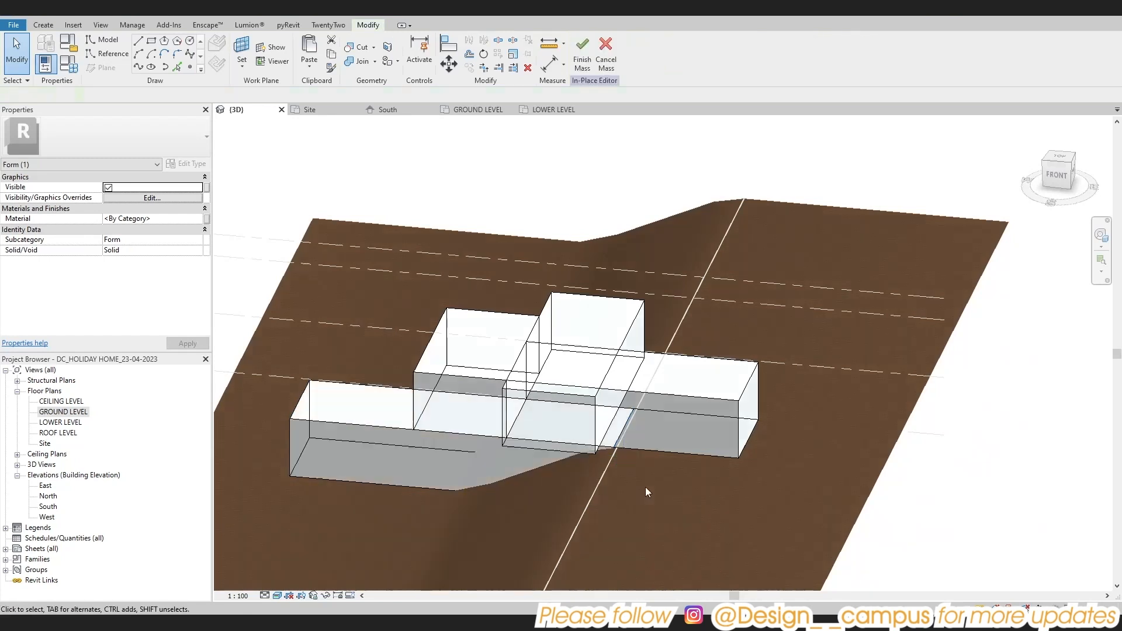
key(Tab)
key(Tab)
click(615, 486)
drag(651, 460, 619, 462)
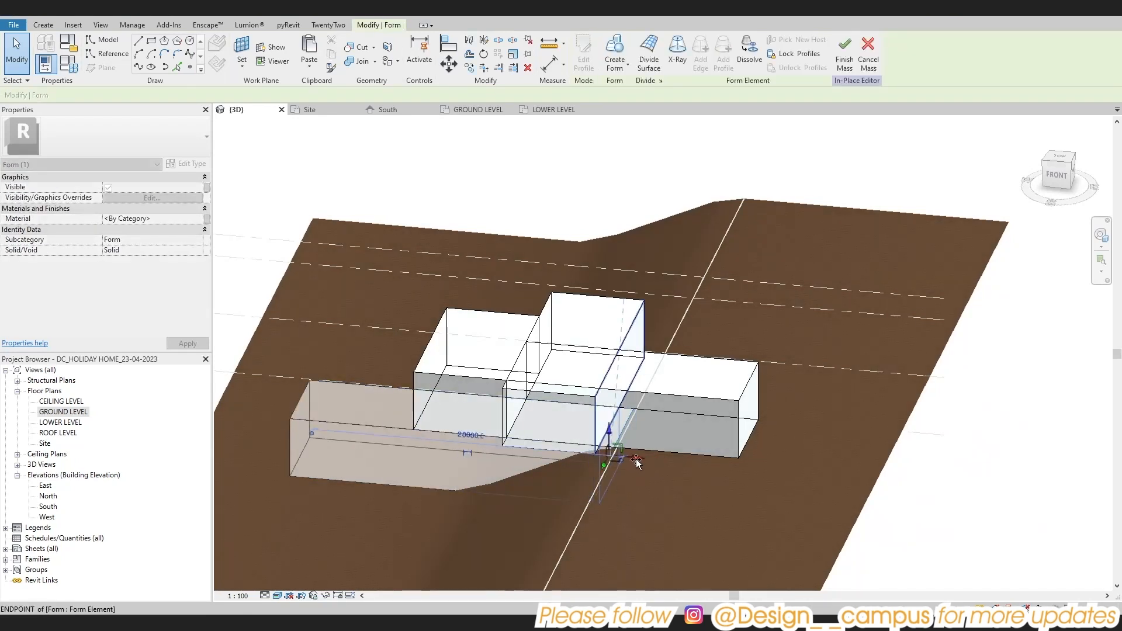
shift+middle_drag(636, 458, 526, 444)
key(Escape)
Check the resized forms against each other in the GROUND LEVEL and LOWER LEVEL plans and in 3D
scroll(460, 450, up, 3)
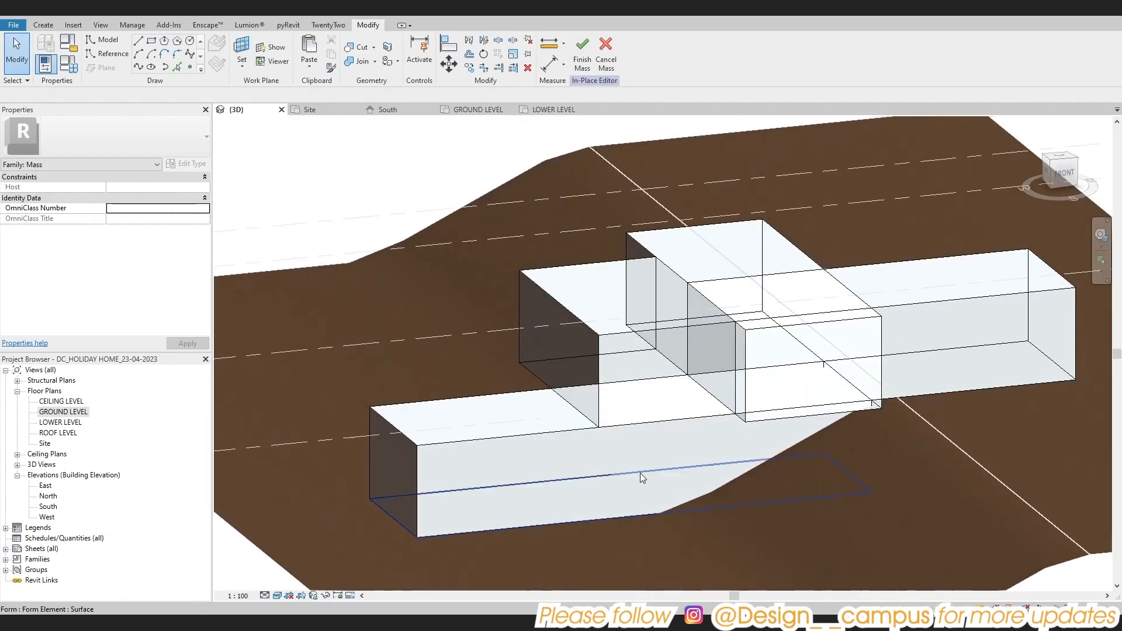
shift+middle_drag(641, 473, 702, 530)
double_click(61, 413)
scroll(585, 371, down, 2)
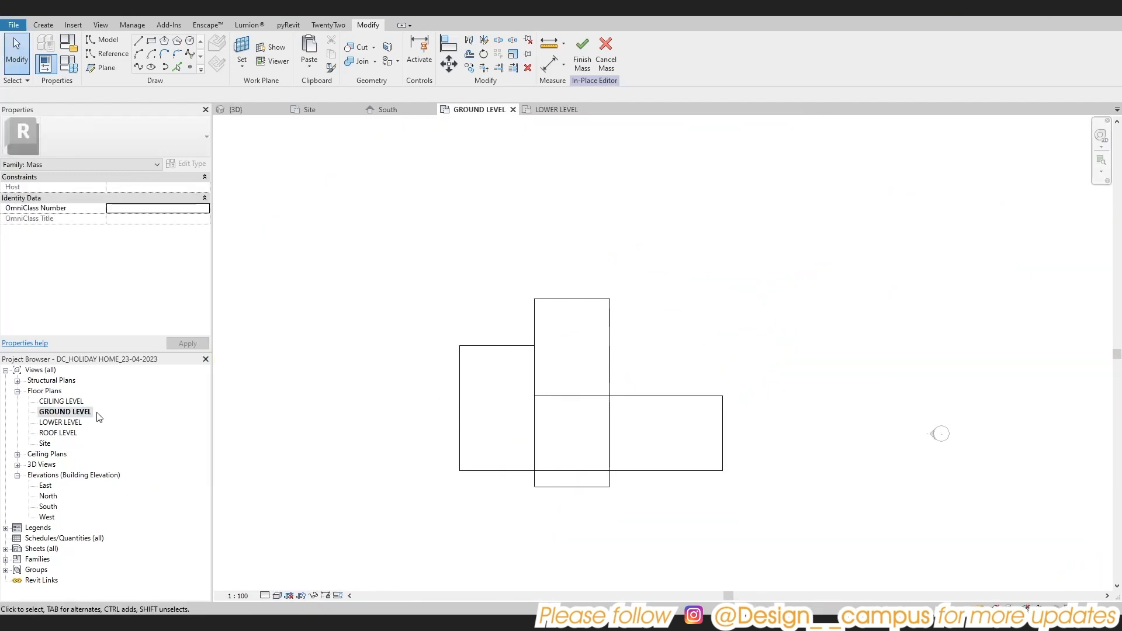
double_click(49, 423)
middle_drag(606, 399, 605, 445)
double_click(58, 413)
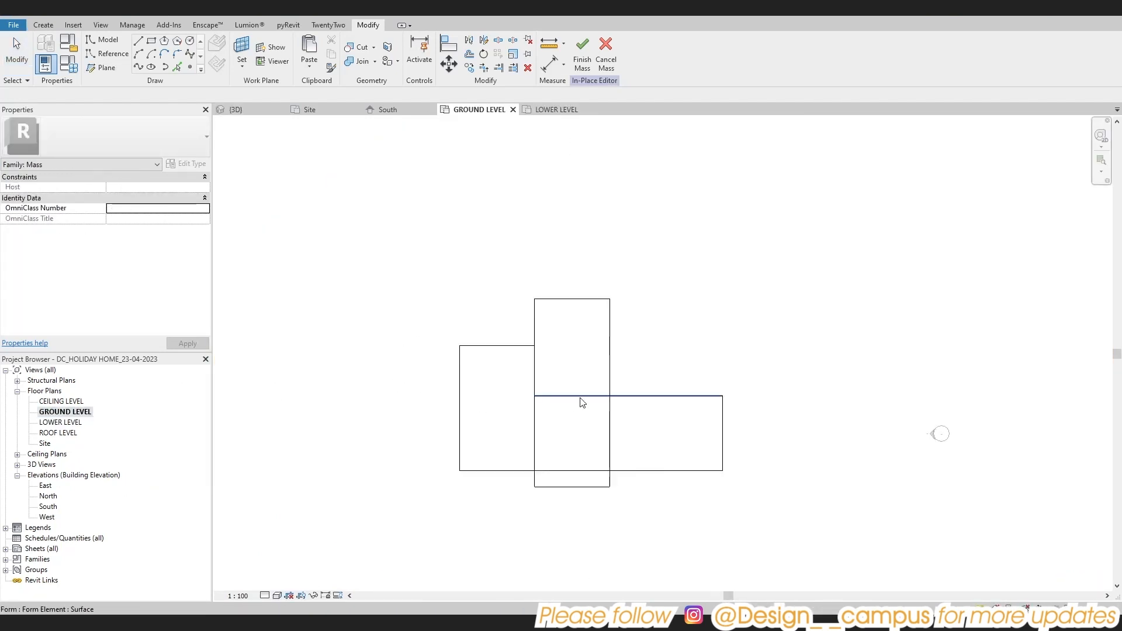
click(611, 361)
click(260, 12)
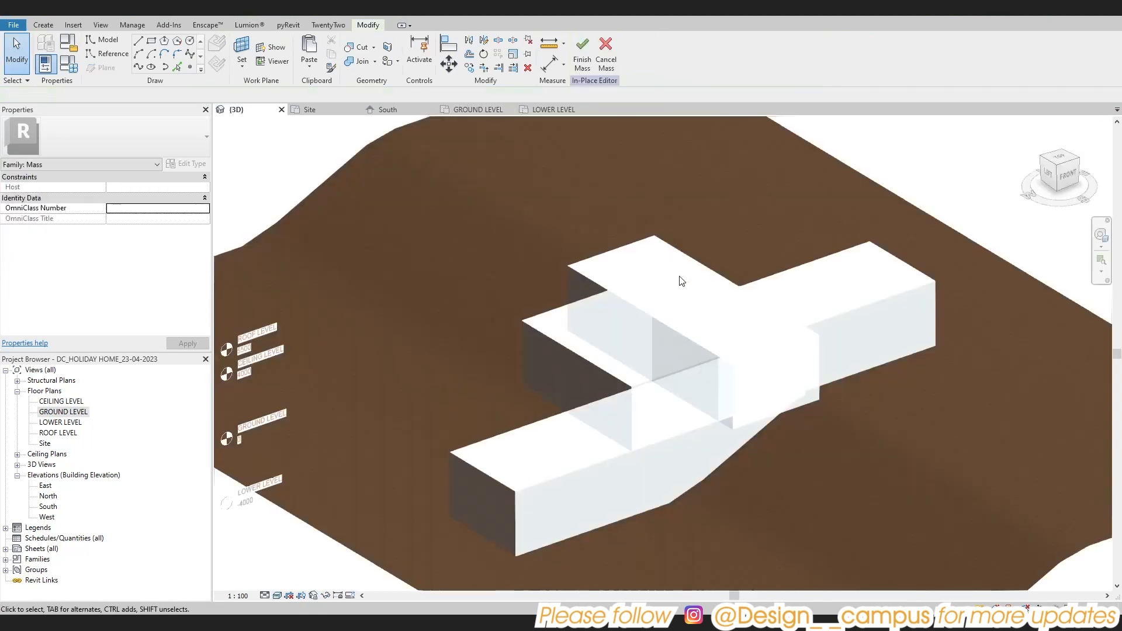
Copy the ground-level north-south form and paste it aligned to LOWER LEVEL
click(616, 284)
shift+middle_drag(617, 285, 496, 514)
shift+drag(497, 513, 435, 510)
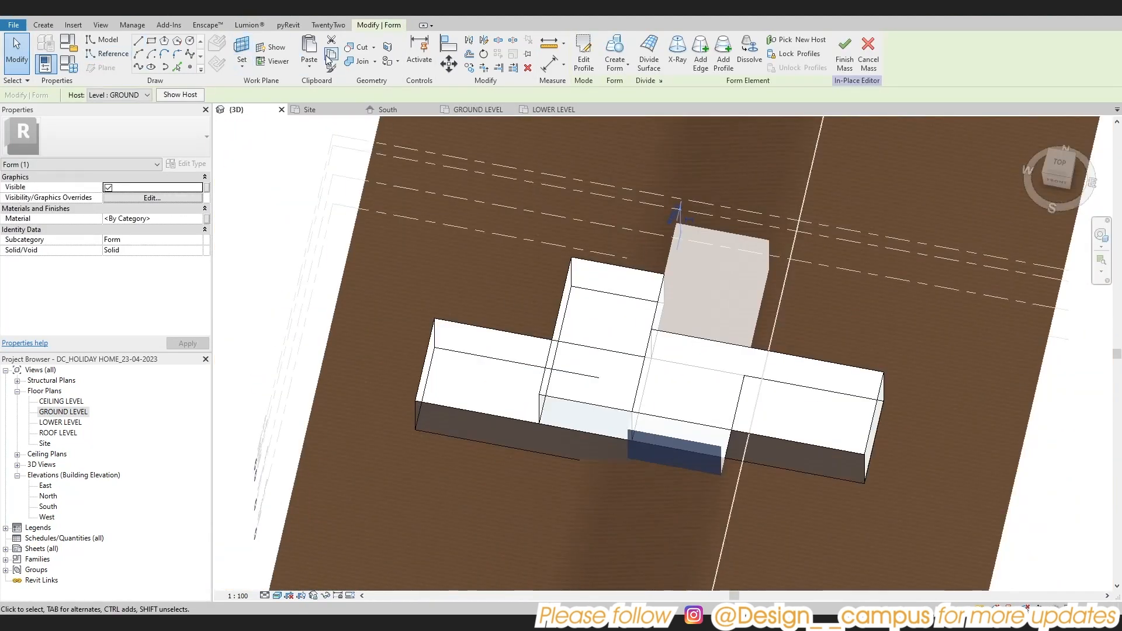
click(309, 66)
click(325, 112)
double_click(854, 303)
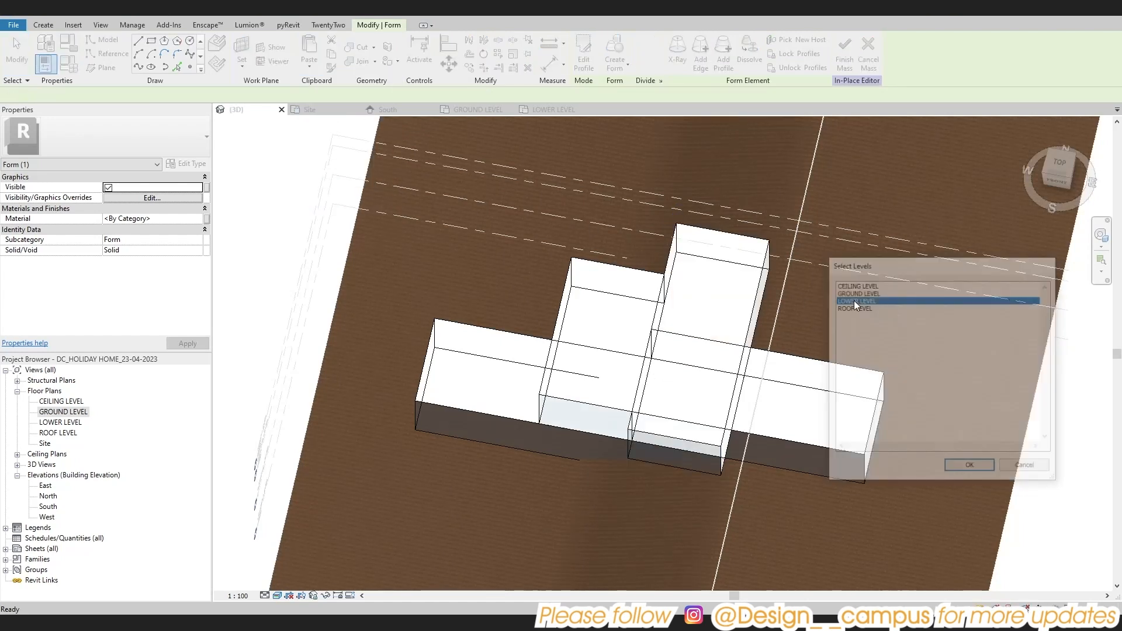
shift+middle_drag(709, 397, 596, 447)
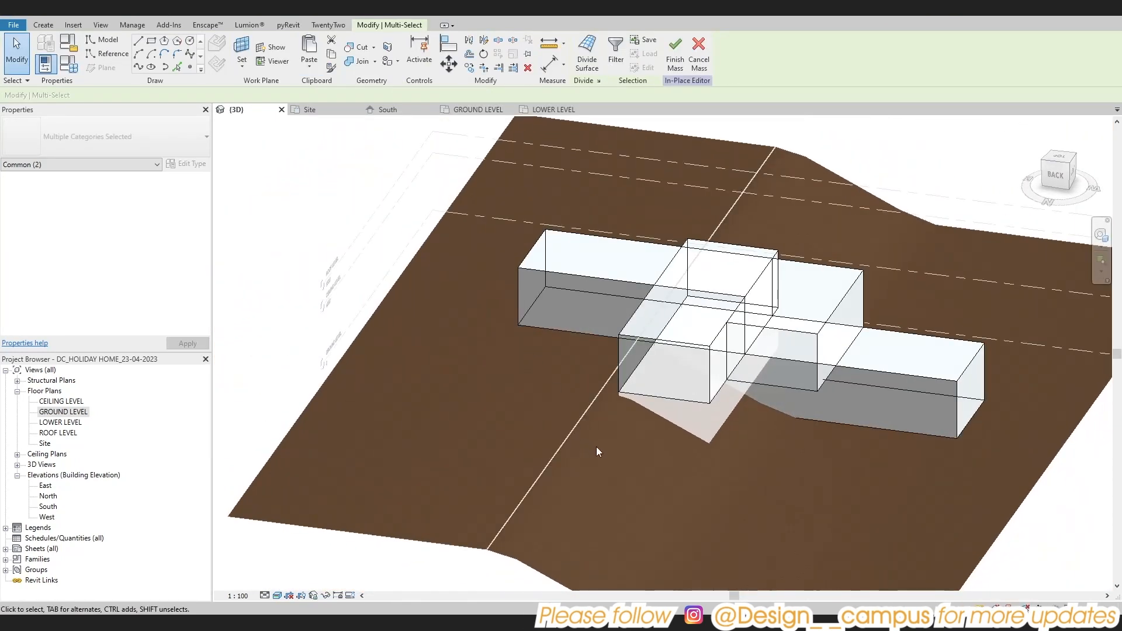
Inspect the pasted form in the plans and try to dimension its northern projection beyond the lower east-west form
double_click(63, 411)
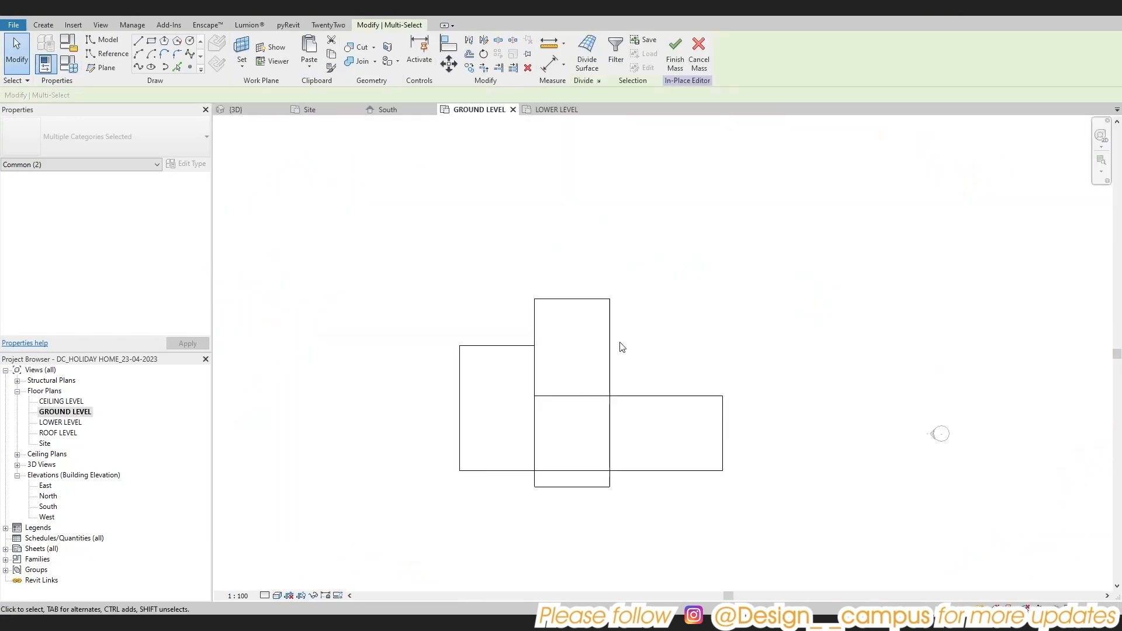
double_click(61, 422)
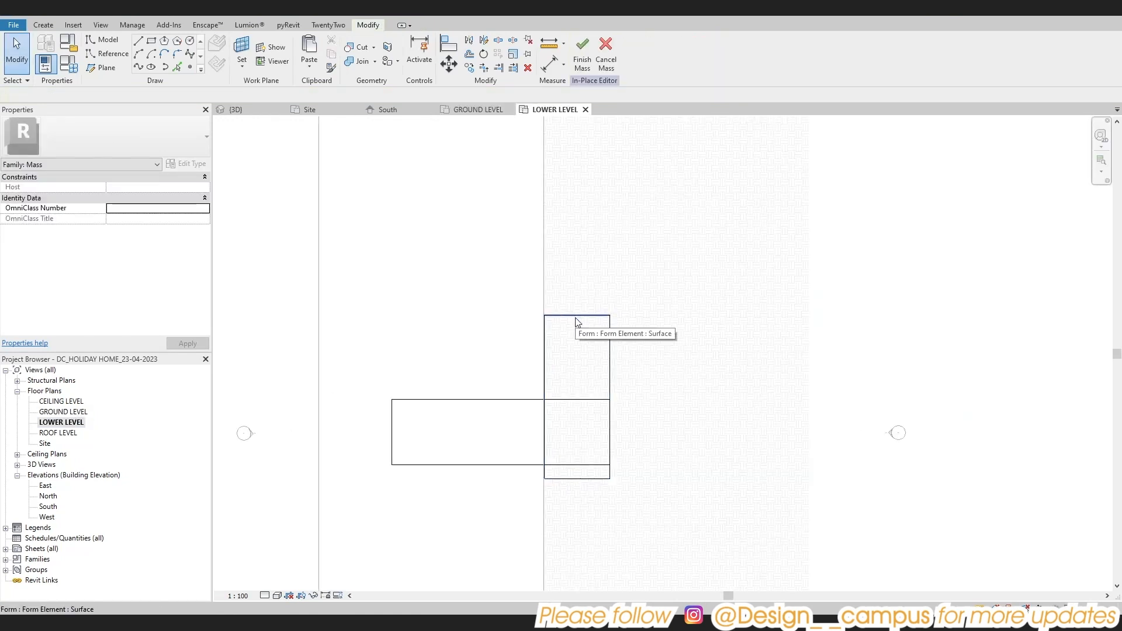
scroll(582, 327, up, 2)
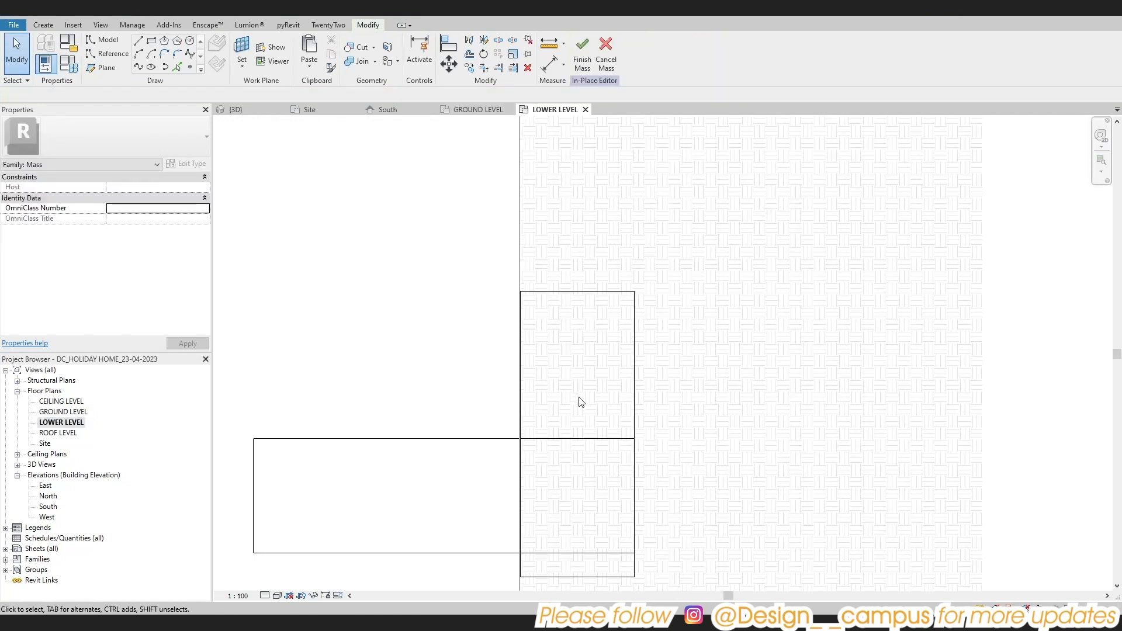
key(d)
key(i)
click(572, 439)
scroll(570, 289, up, 2)
scroll(571, 295, down, 1)
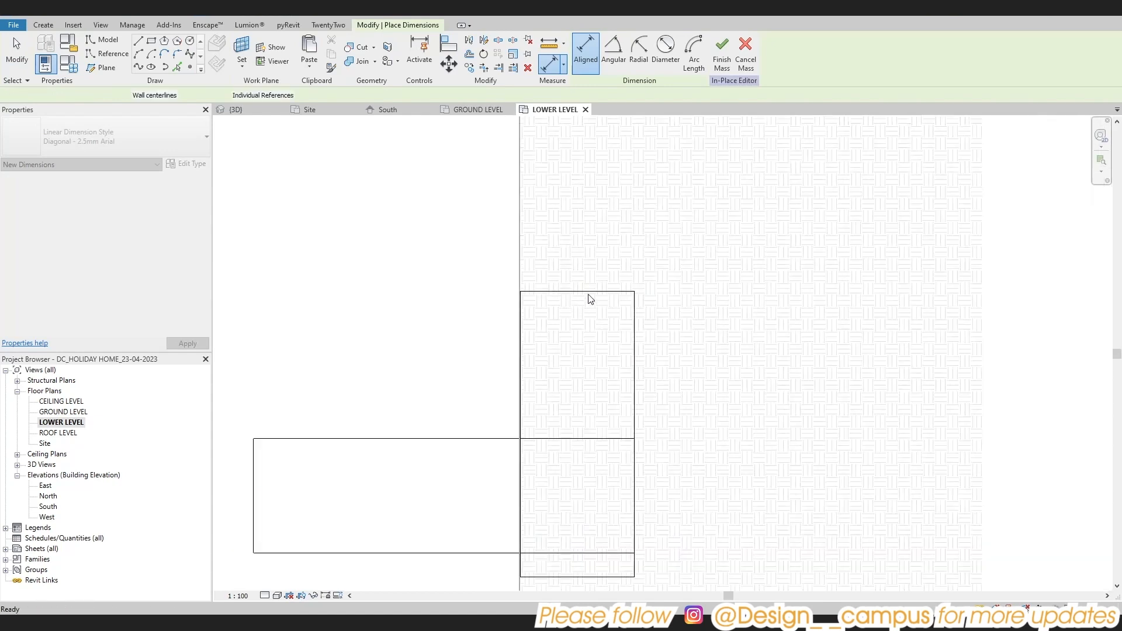
key(Escape)
key(Escape)
click(589, 295)
key(Escape)
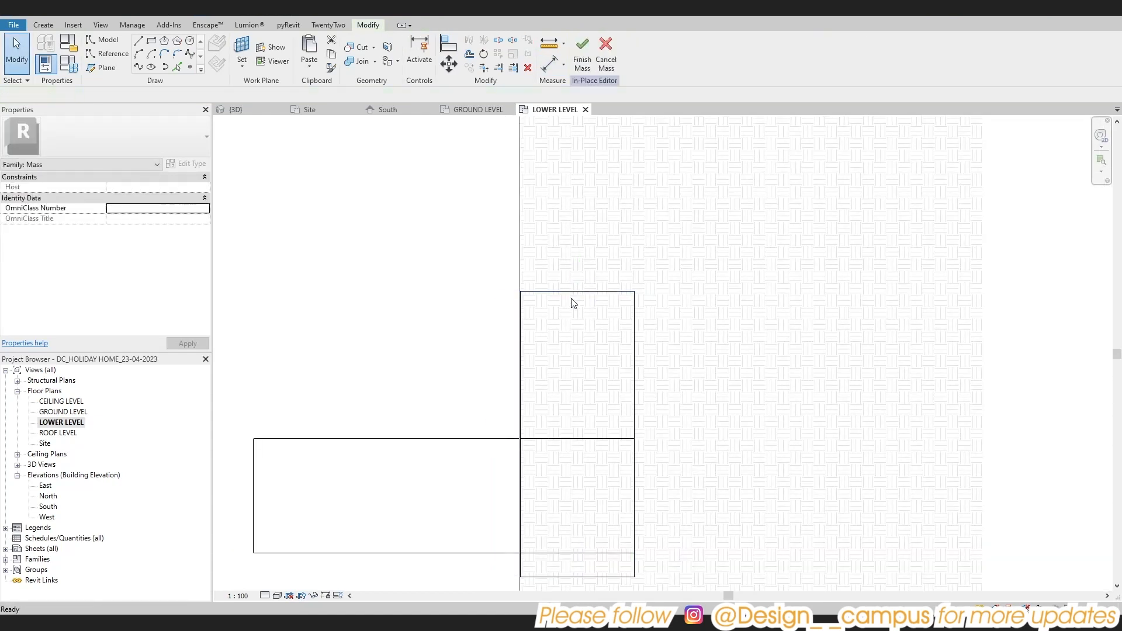
Extend the lower north-south form to about 21.3 m by pulling its north end face outward
click(257, 13)
shift+middle_drag(534, 285, 691, 388)
shift+middle_drag(748, 443, 733, 388)
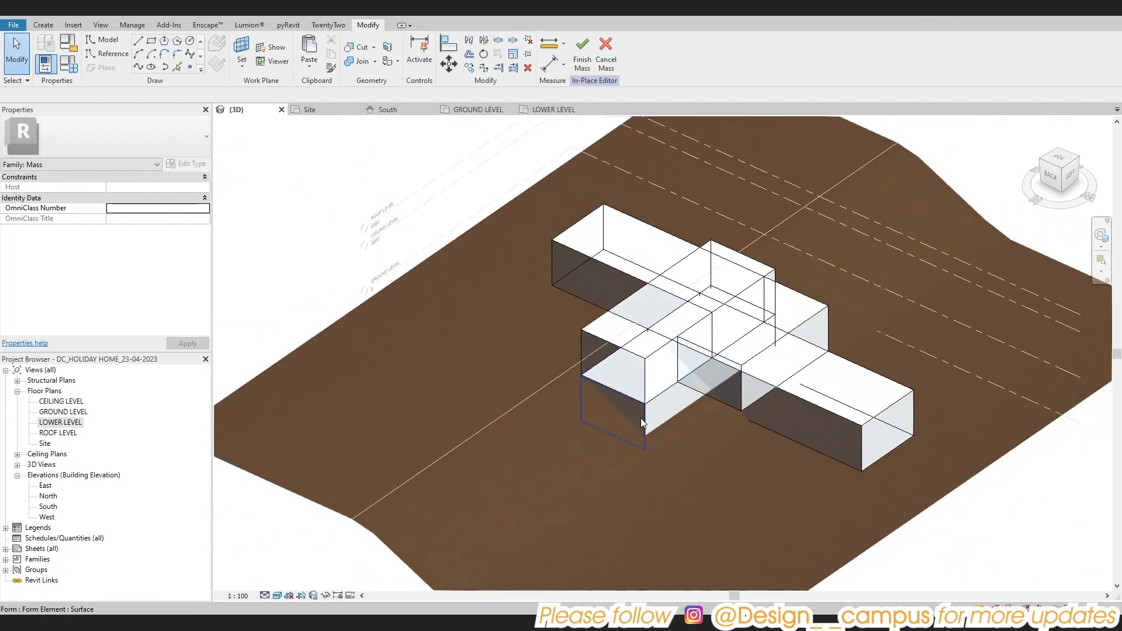
click(641, 418)
mouse_move(565, 444)
shift+middle_down()
mouse_move(530, 427)
mouse_move(538, 445)
mouse_move(769, 481)
mouse_move(764, 393)
mouse_move(658, 414)
mouse_move(556, 395)
shift+middle_up()
scroll(530, 427, up, 2)
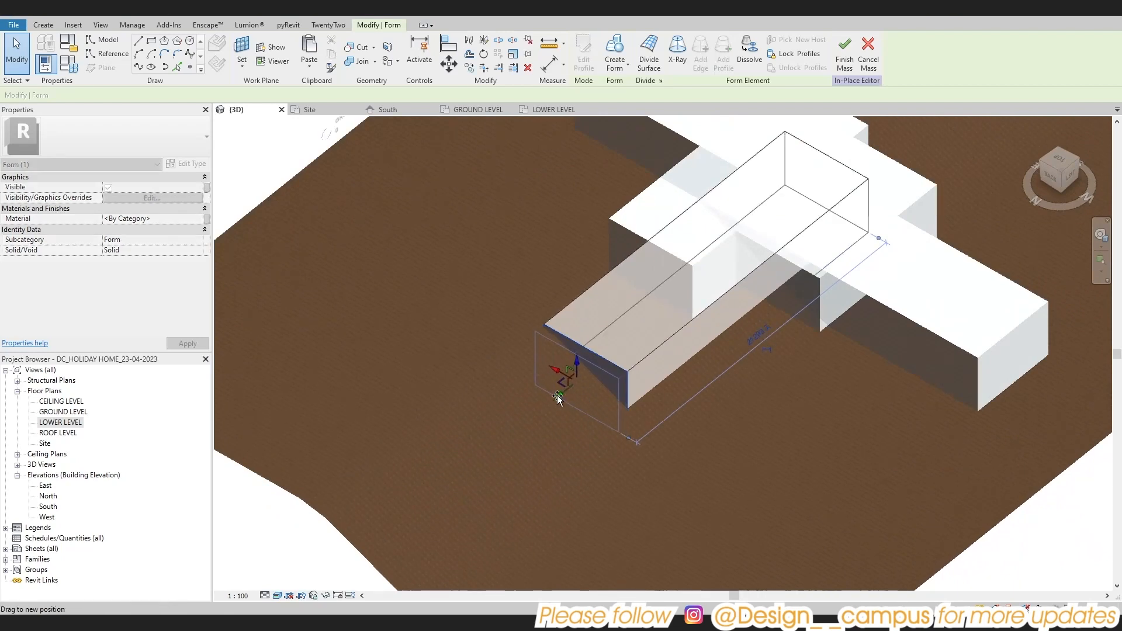
Measure how far the lower north-south form projects north of the east-west form in the LOWER LEVEL plan
click(736, 459)
shift+middle_drag(737, 459, 696, 374)
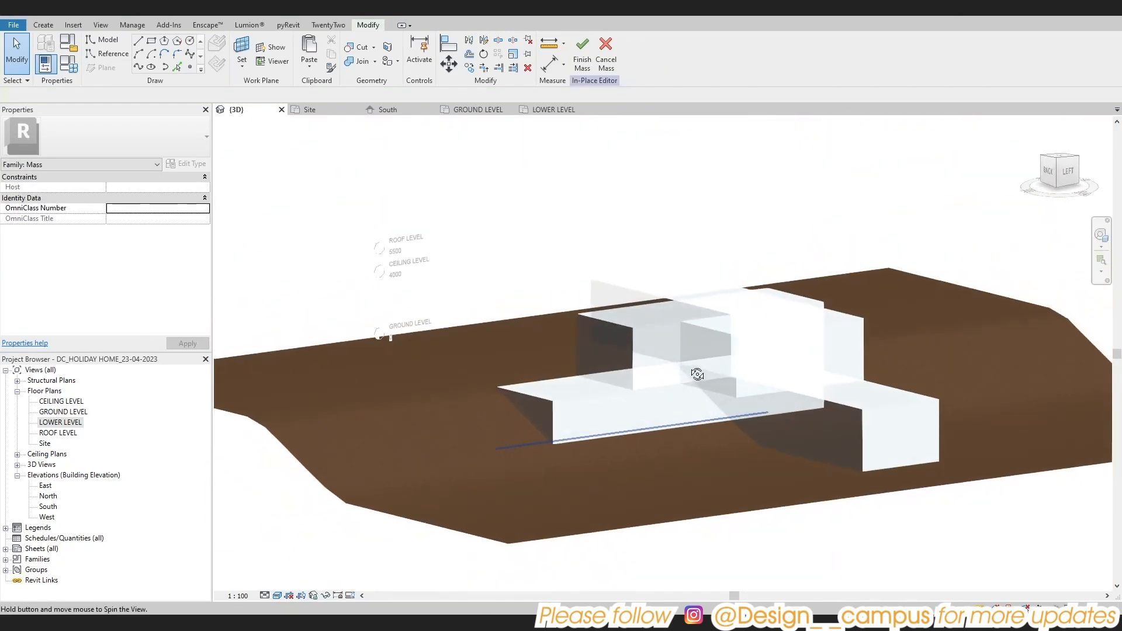
double_click(58, 422)
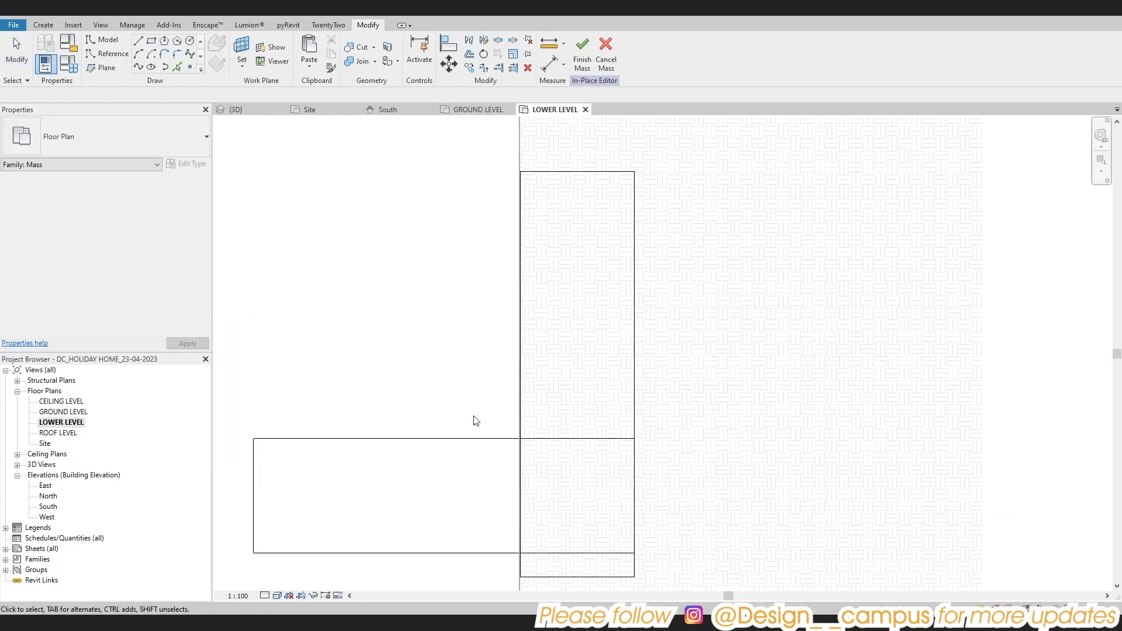
scroll(473, 418, down, 2)
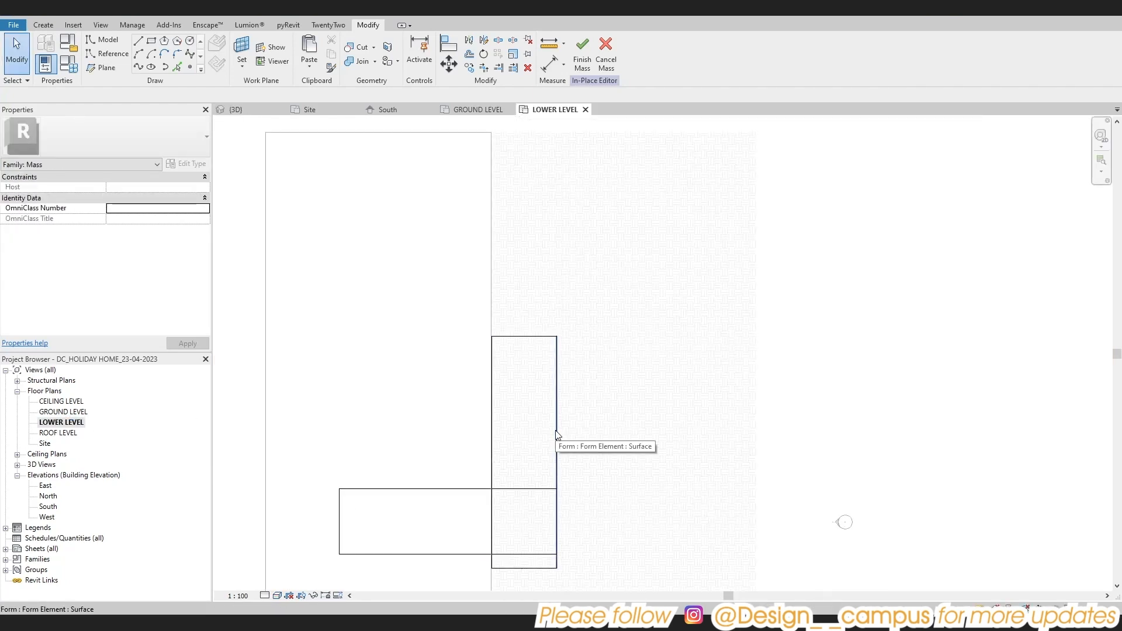
key(d)
key(i)
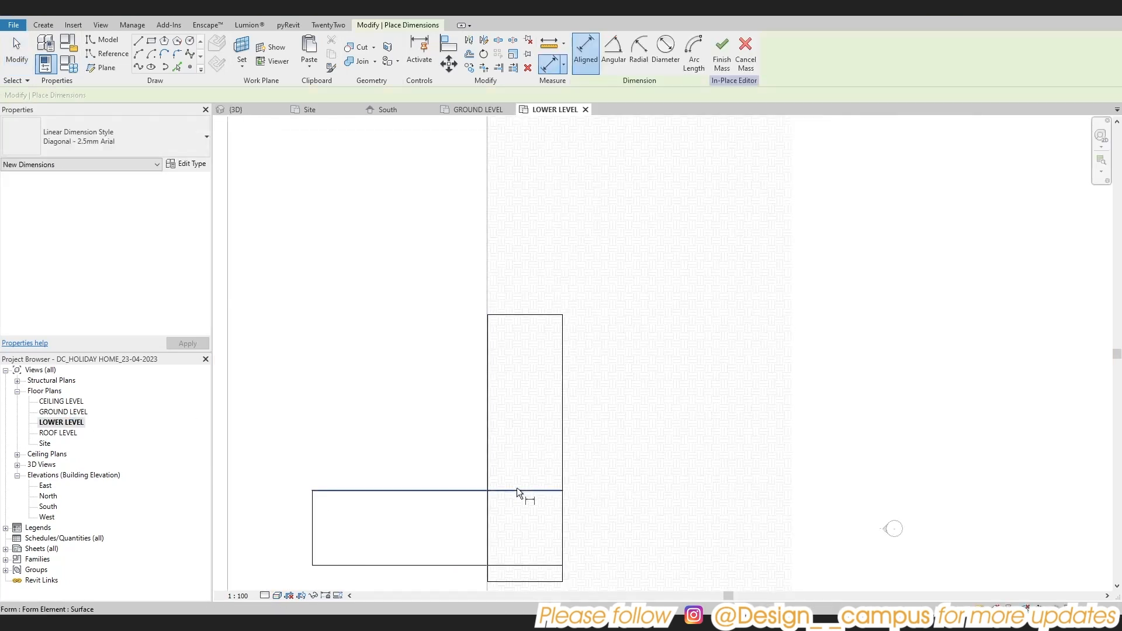
scroll(538, 461, up, 3)
scroll(537, 456, down, 4)
key(Escape)
click(528, 491)
click(528, 316)
scroll(521, 359, up, 5)
scroll(521, 359, down, 3)
key(Escape)
key(Escape)
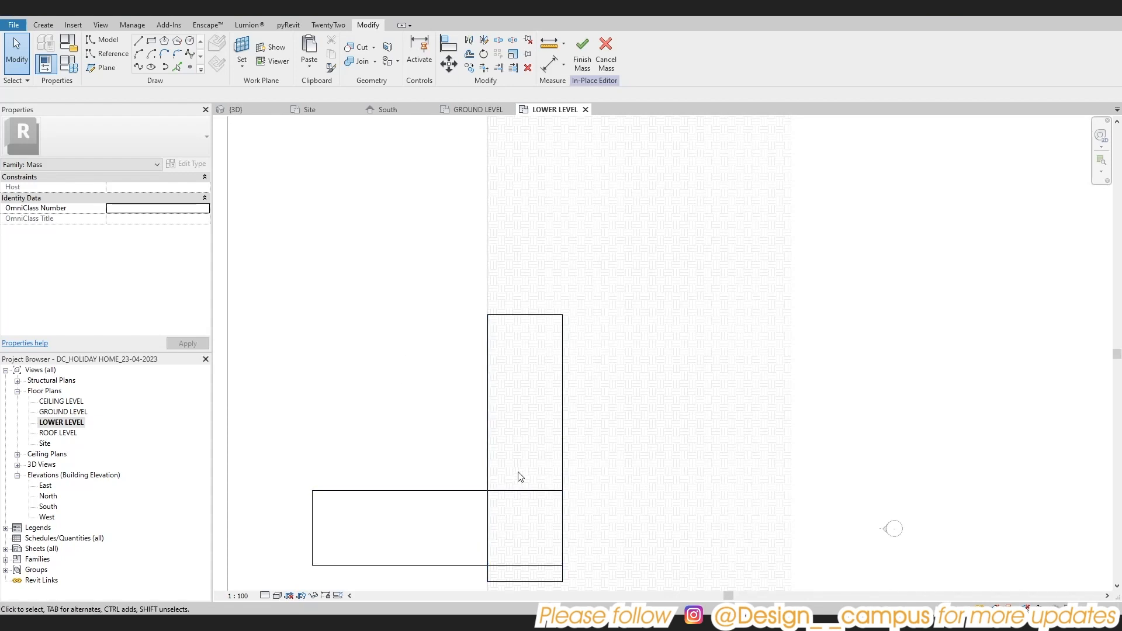
Set the length of the lower north-south form to 18000 mm from its north end face
click(242, 11)
key(Tab)
key(Tab)
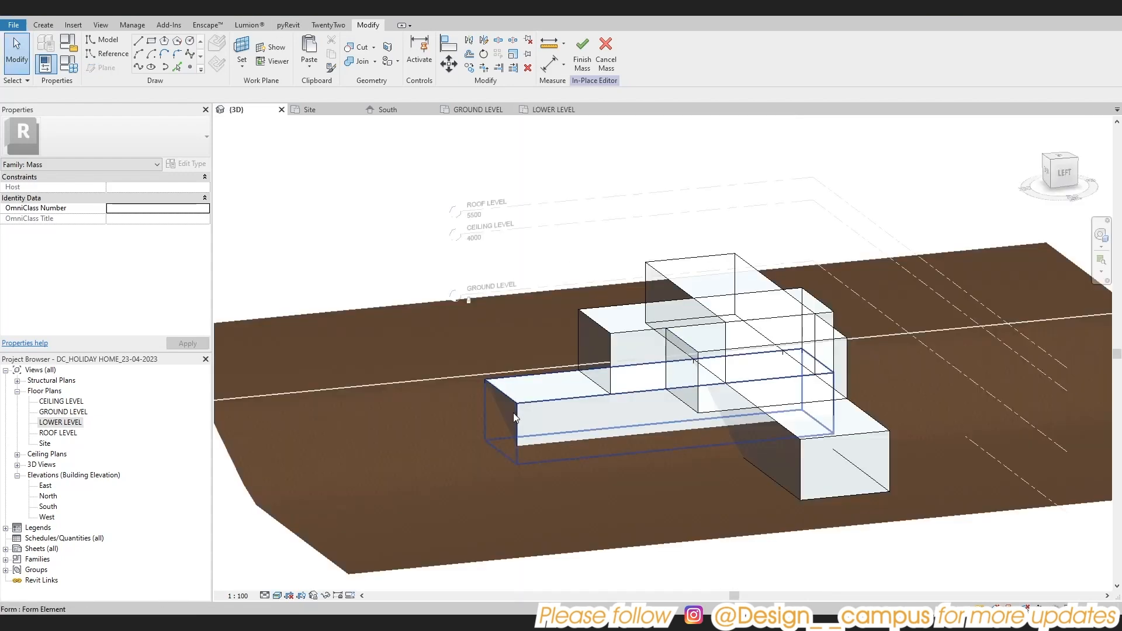
click(515, 413)
shift+middle_drag(521, 412, 869, 453)
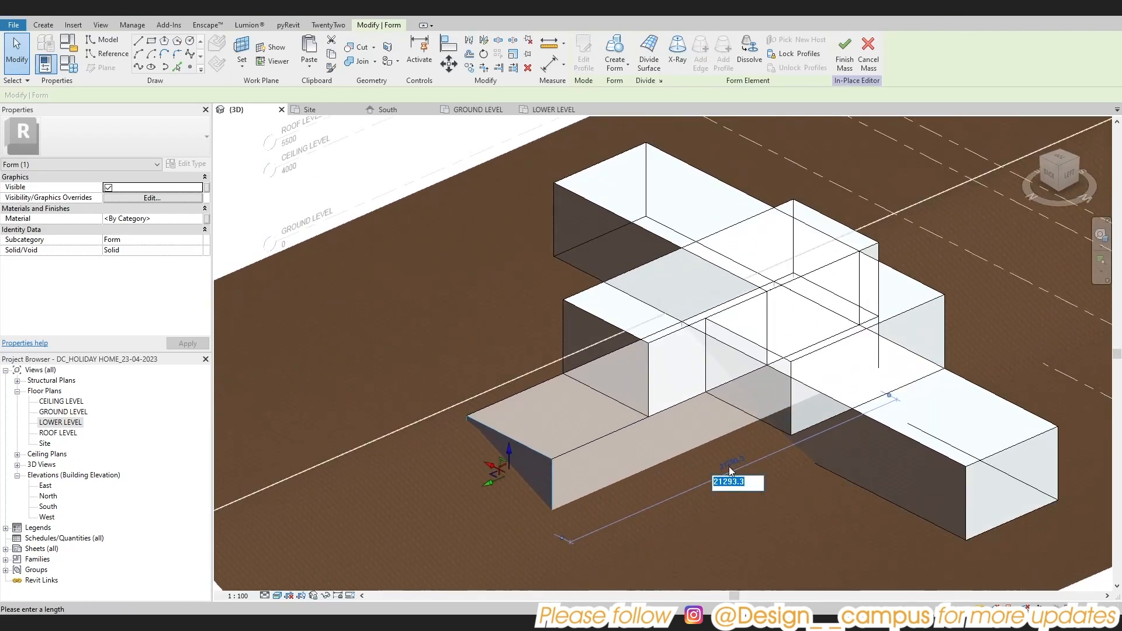
text(18000)
key(Return)
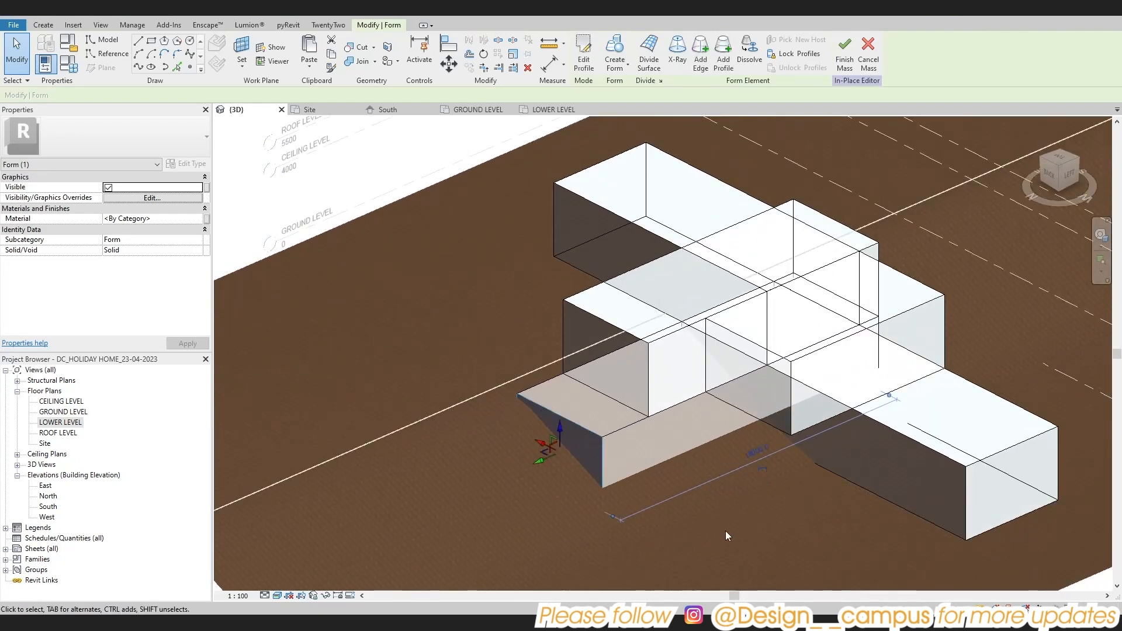
Mirror the lower north-south form about its east edge in the LOWER LEVEL plan to place a second form alongside
double_click(51, 422)
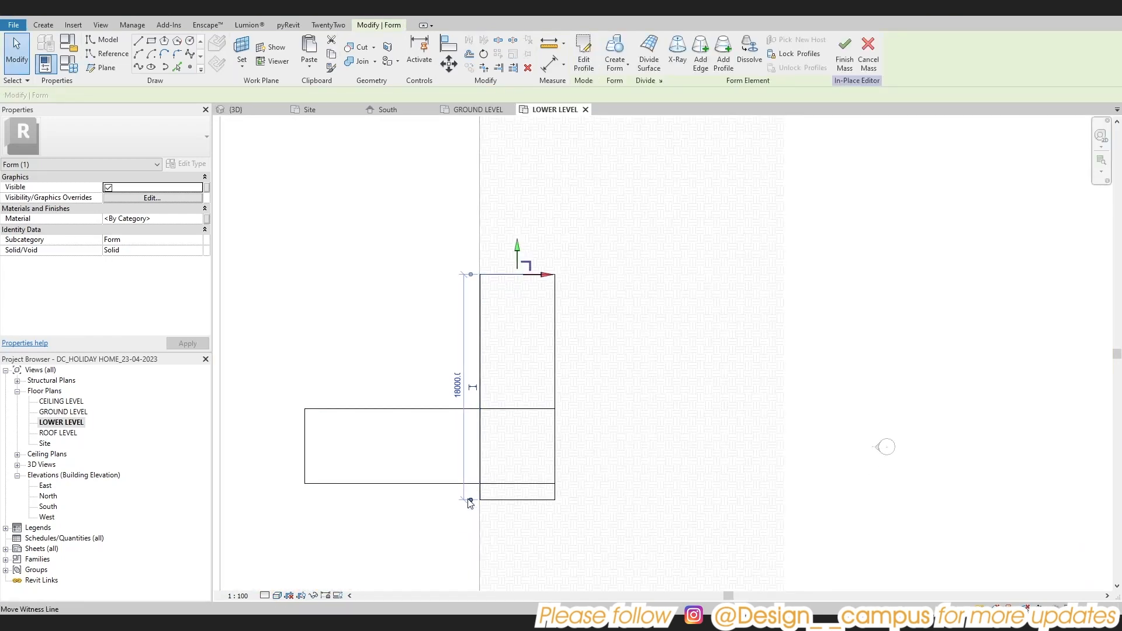
scroll(469, 366, up, 1)
key(Escape)
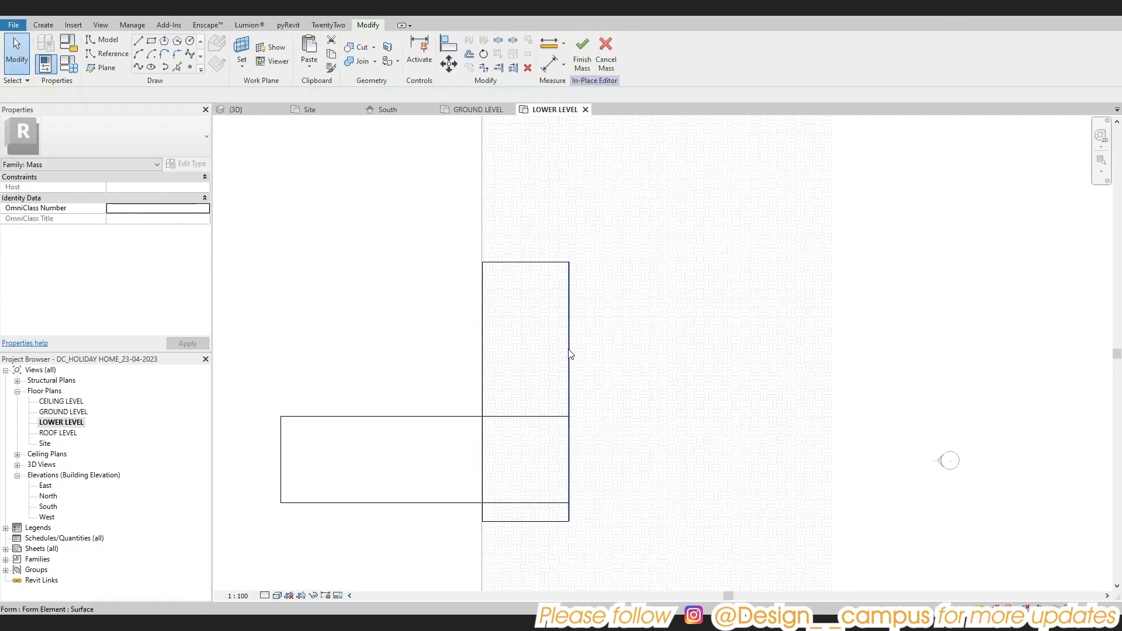
click(568, 350)
key(m)
key(m)
click(569, 349)
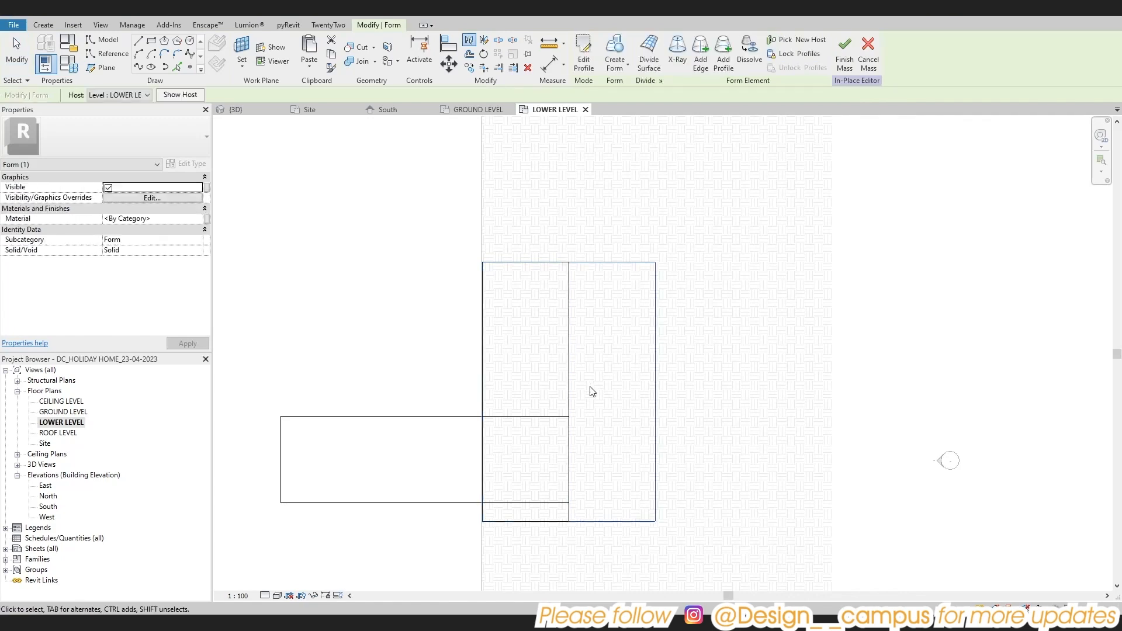
Shorten the mirrored form from its south end to about 10.7 m, flush with the east-west form's north edge, and finish the mass
click(243, 13)
shift+middle_drag(613, 308, 682, 457)
click(447, 447)
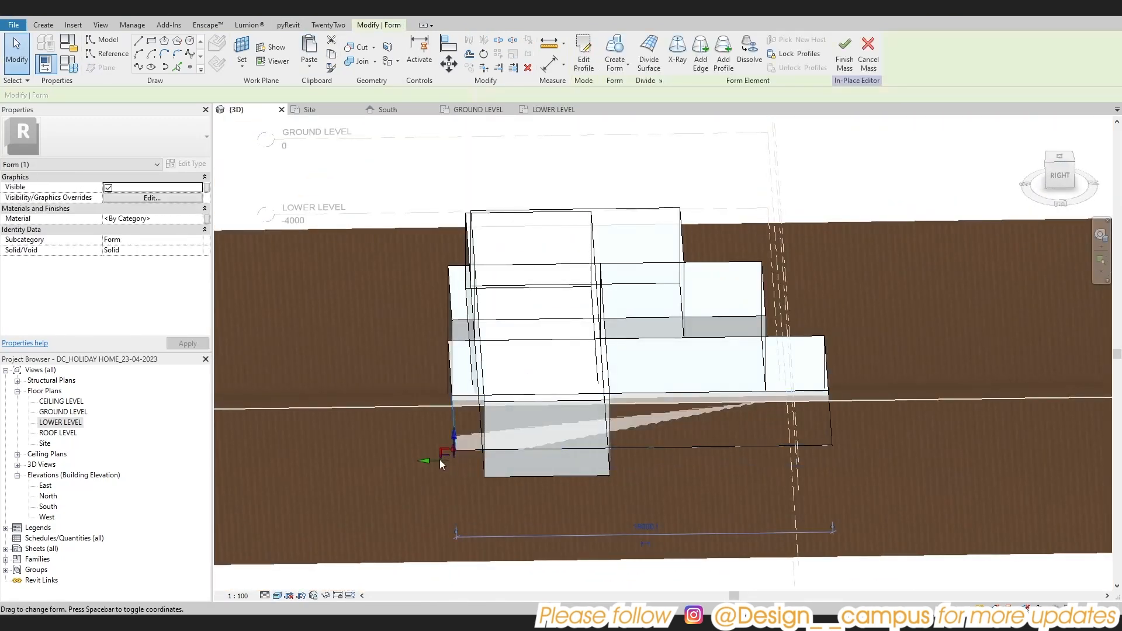
shift+middle_drag(568, 460, 639, 436)
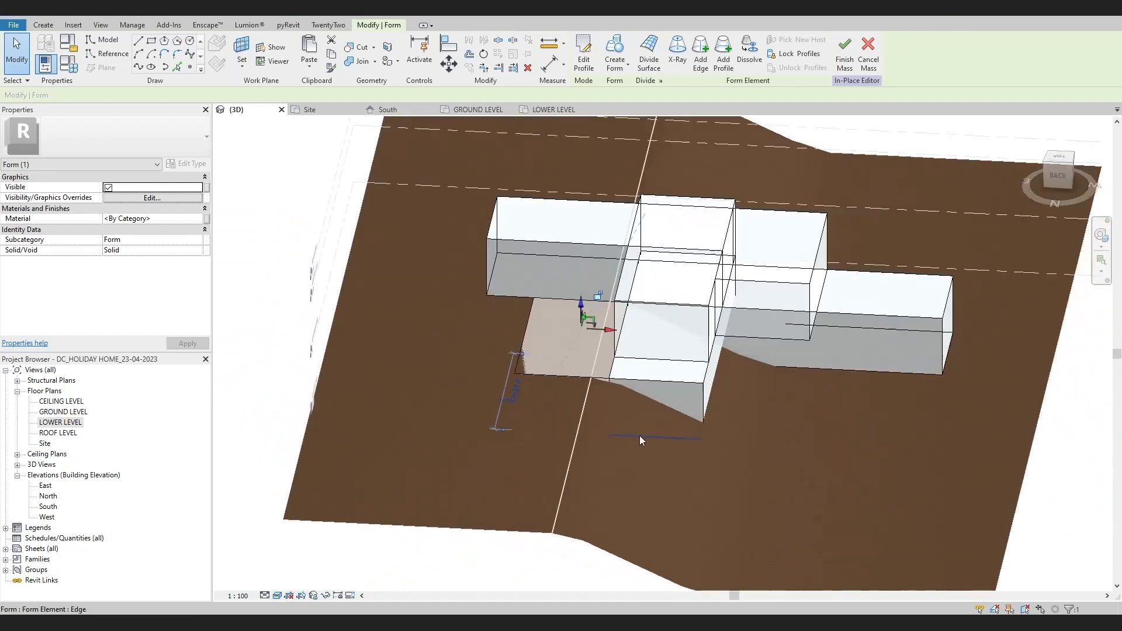
double_click(45, 425)
key(Escape)
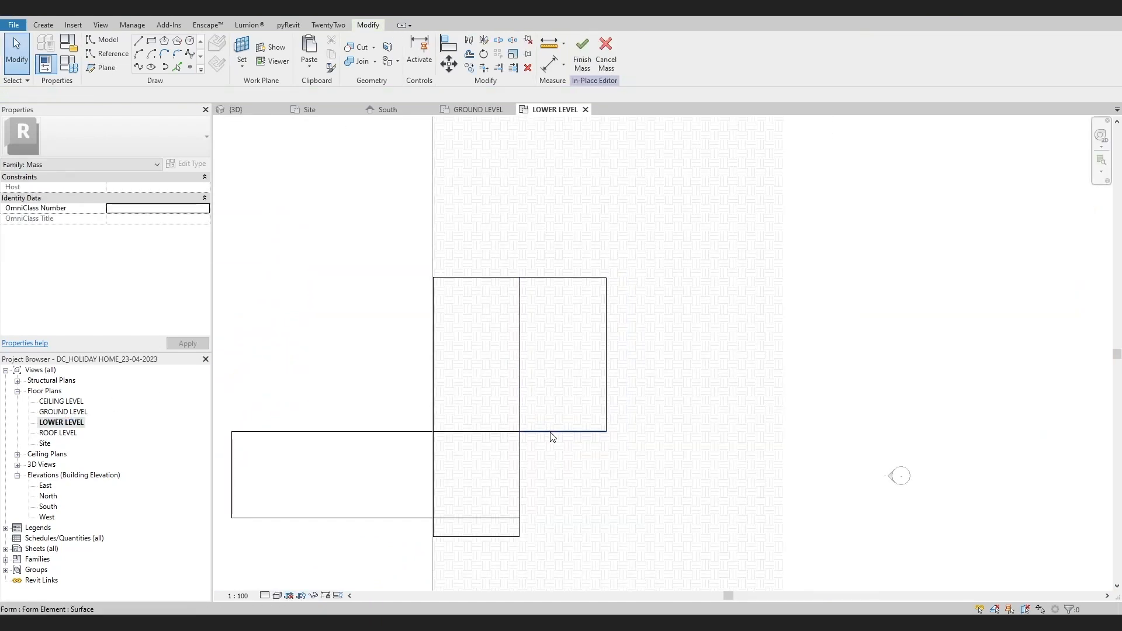
click(588, 54)
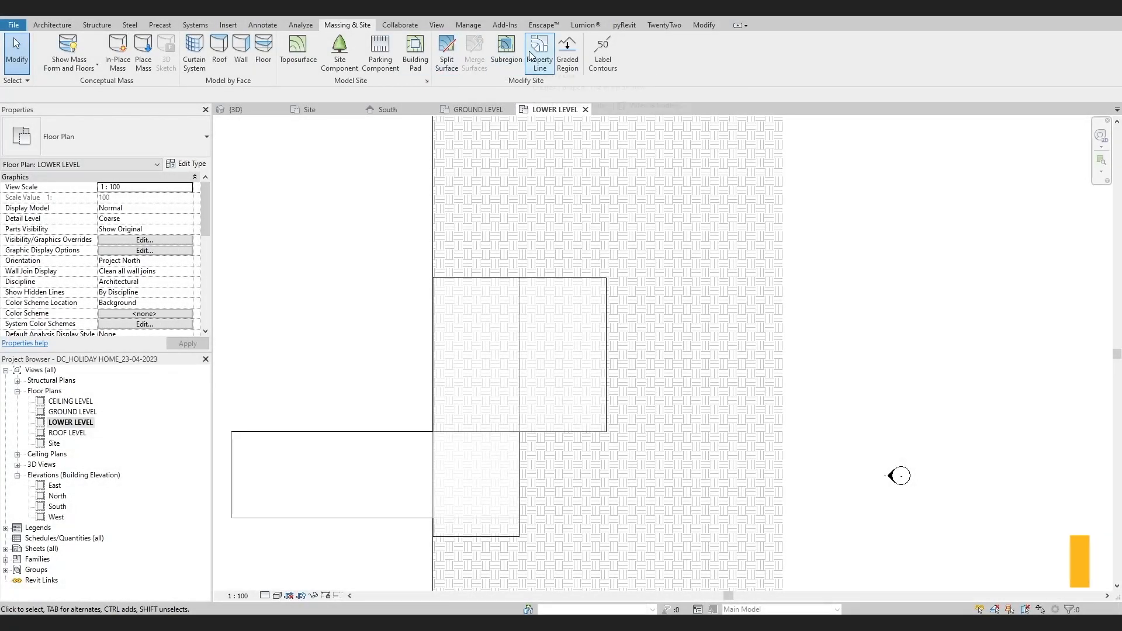
Start a building pad on LOWER LEVEL and sketch a 12000 by about 10724 mm rectangular boundary around the two northern forms
click(415, 50)
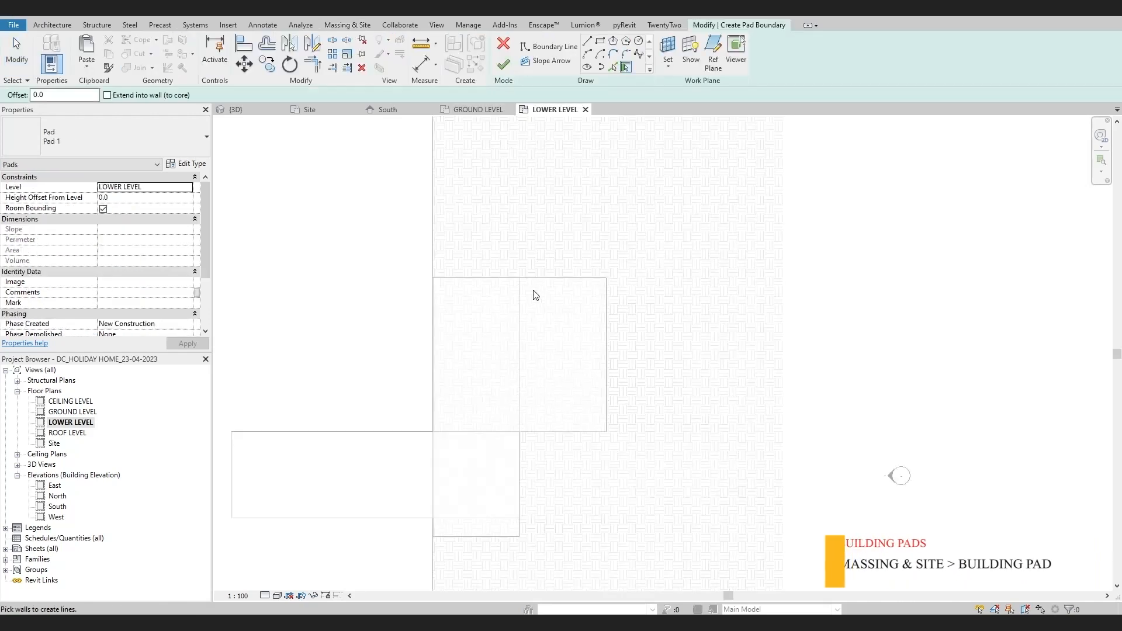
scroll(531, 293, up, 2)
click(600, 41)
click(415, 275)
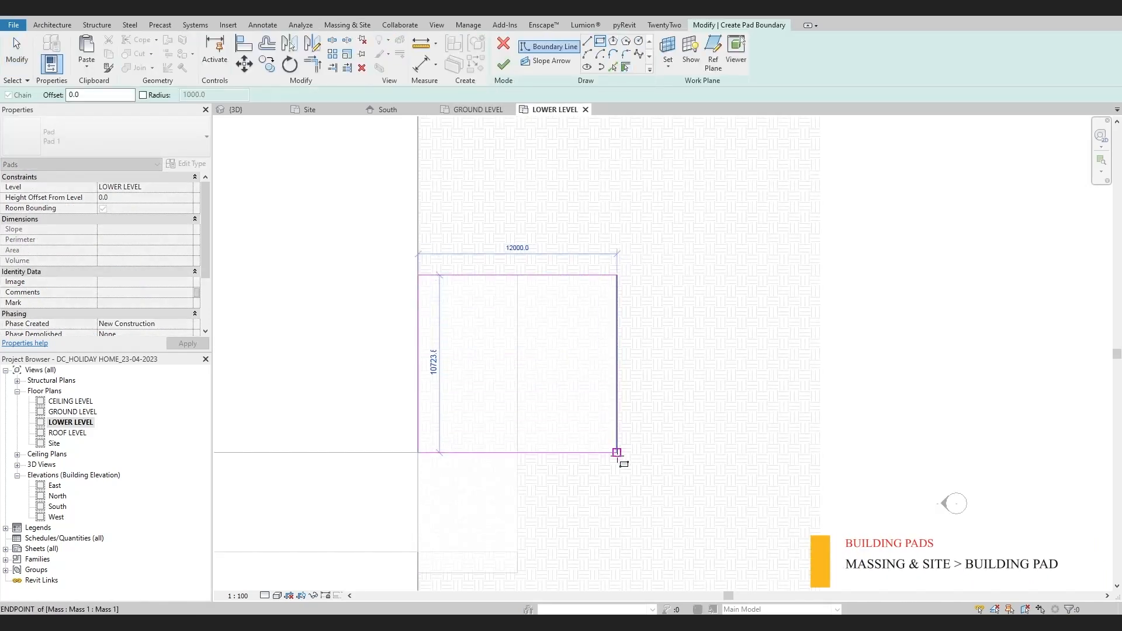
click(616, 453)
key(Escape)
key(Escape)
Move the pad boundary's east edge out to a 21400 mm width and its north edge out to a 16500 mm depth
click(622, 366)
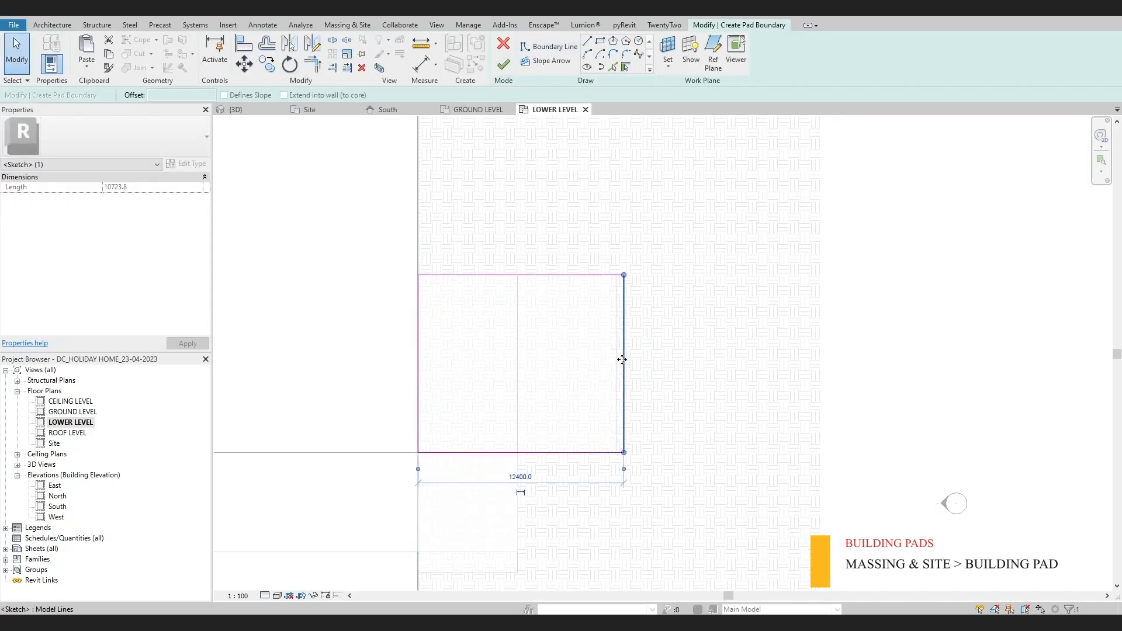
key(Right)
key(Right)
key(Right)
key(Right)
key(Right)
key(Right)
key(Right)
key(Right)
key(Right)
key(Right)
key(Right)
key(Right)
key(Right)
key(Right)
key(Right)
key(Right)
key(Right)
key(Right)
key(Right)
key(Right)
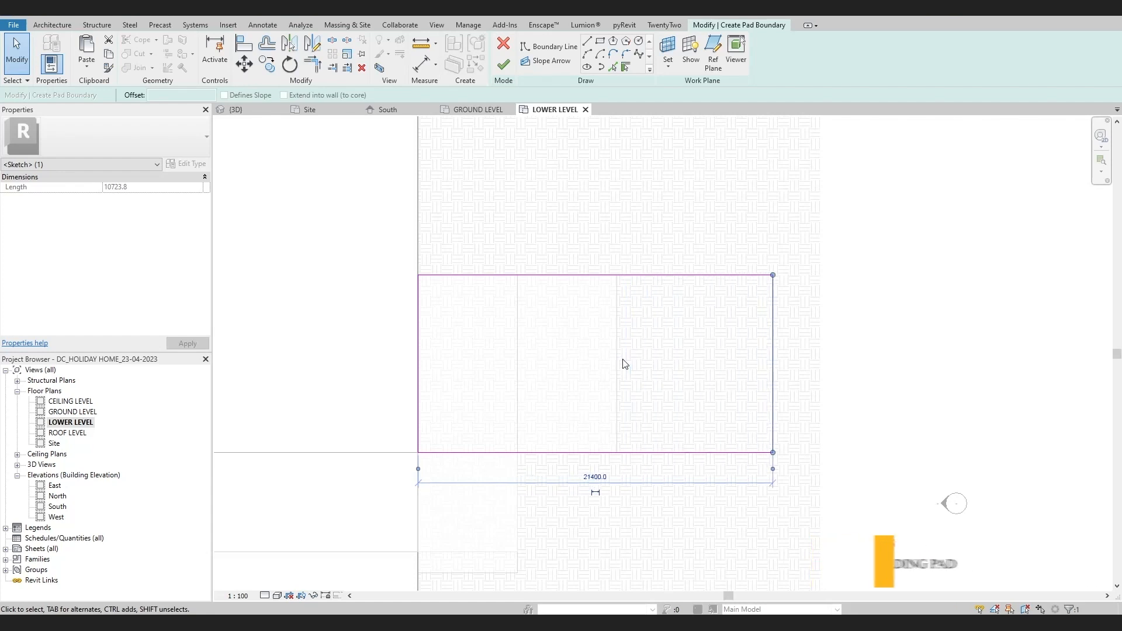
click(610, 276)
drag(612, 280, 634, 183)
scroll(634, 183, down, 1)
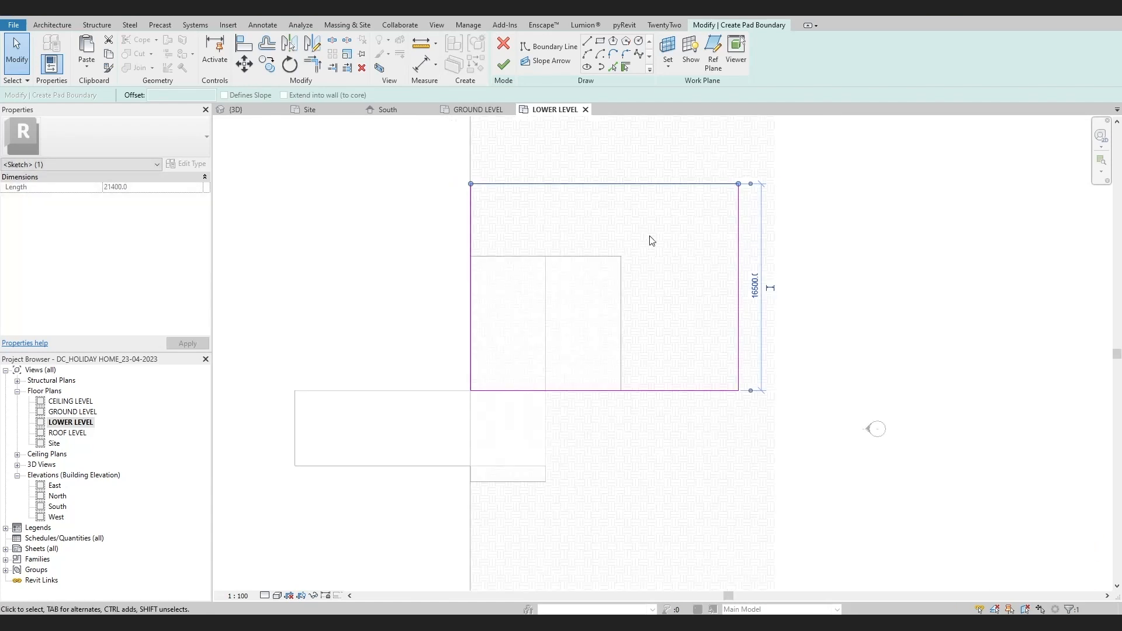
Round the pad boundary's northeast corner with a fillet arc of about 8400 mm radius and finish the pad
click(623, 56)
click(738, 266)
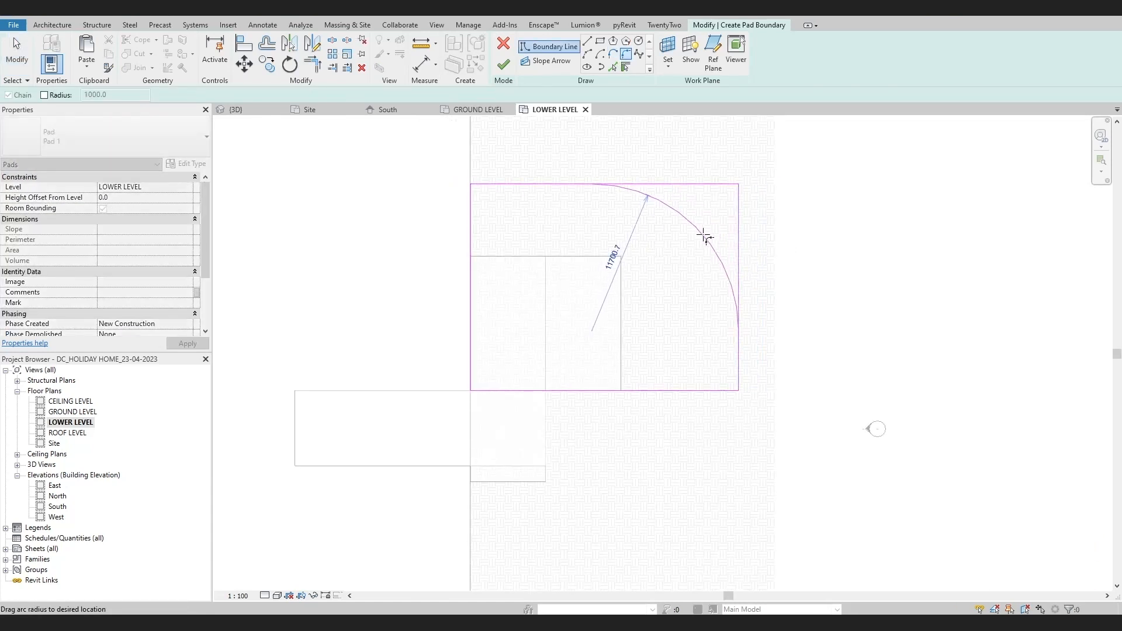
click(706, 221)
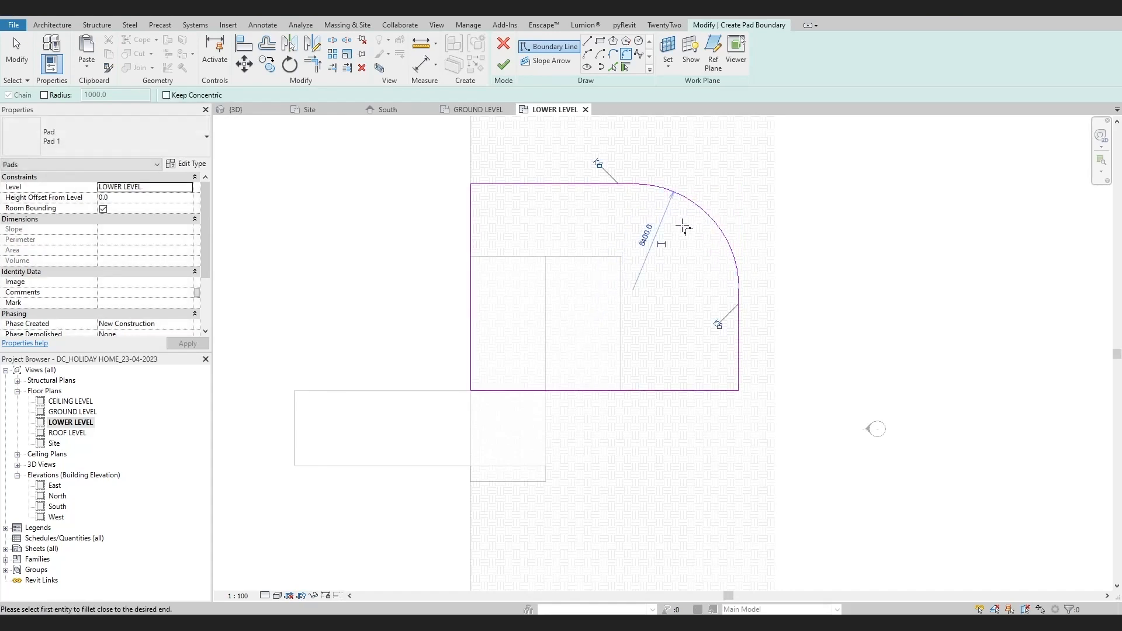
key(Escape)
scroll(641, 381, up, 2)
click(503, 65)
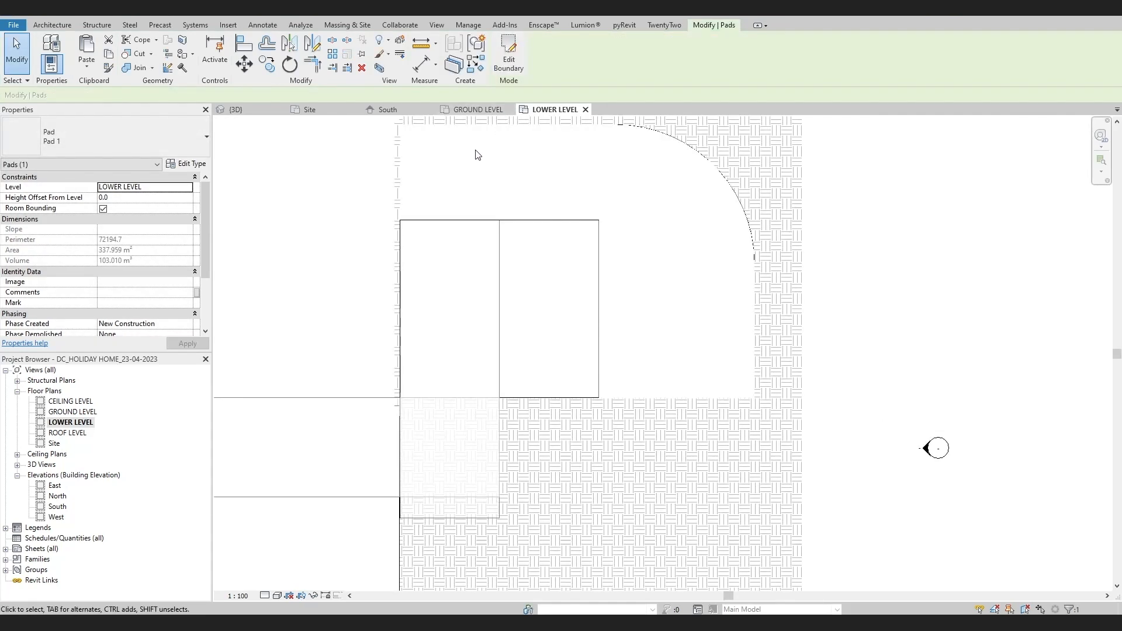
Edit the pad boundary to move its west edge about 1.8 m farther west, and finish the pad
click(405, 159)
double_click(402, 167)
click(401, 187)
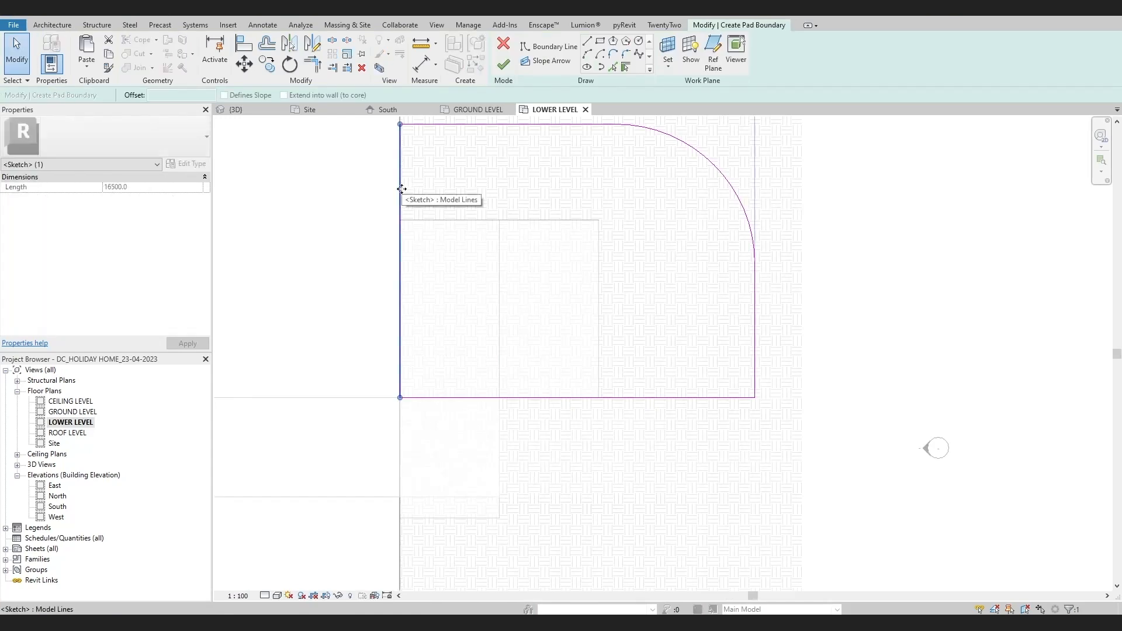
drag(401, 187, 370, 188)
click(503, 64)
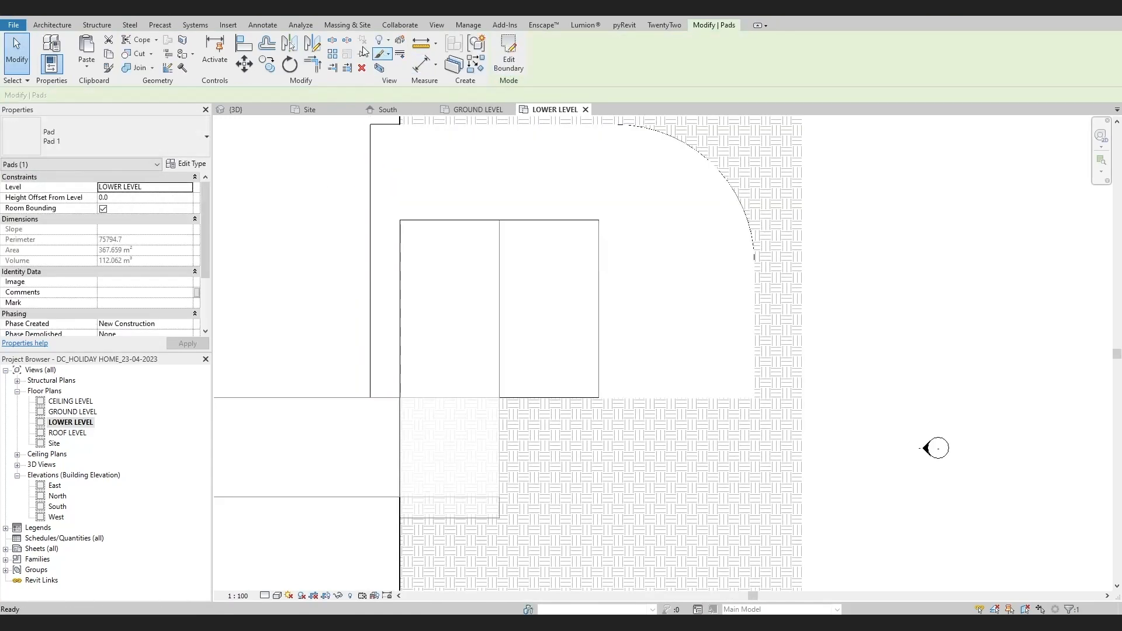
Examine how the pad cuts into the terrain around the masses in 3D, from oblique angles and from the top
click(256, 15)
shift+middle_drag(603, 378, 664, 398)
scroll(664, 374, up, 2)
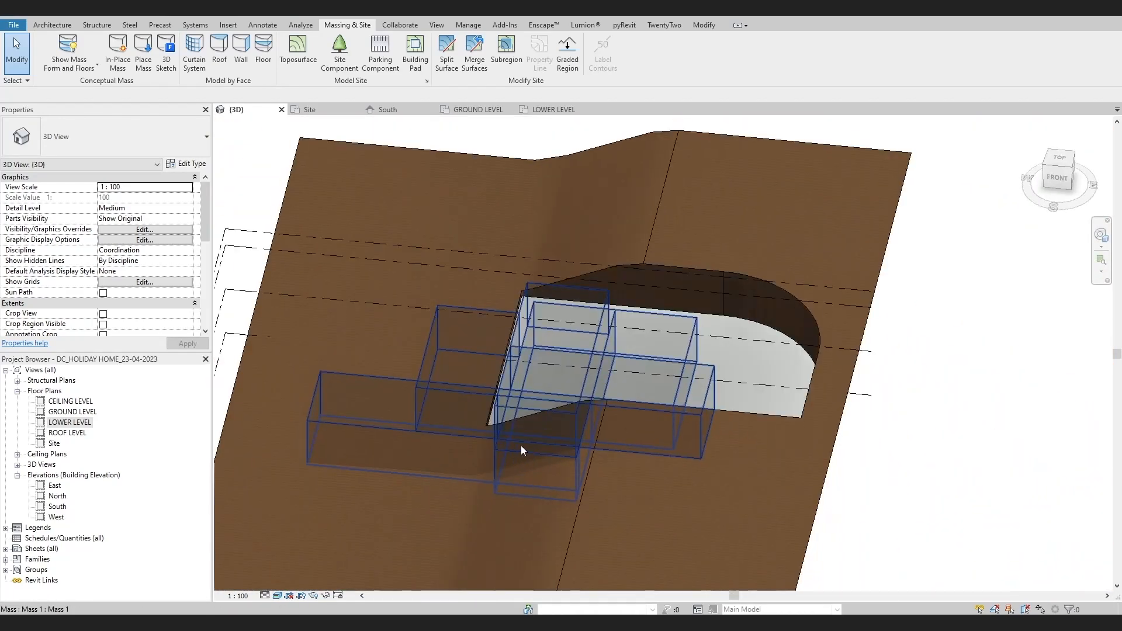
shift+middle_drag(520, 445, 655, 466)
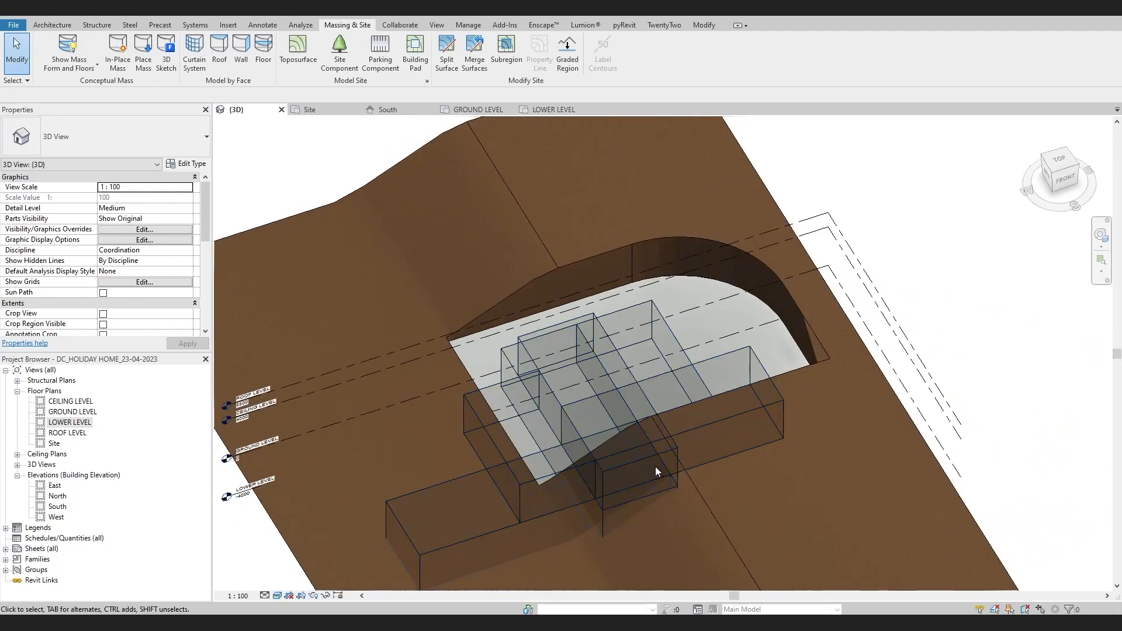
click(1059, 162)
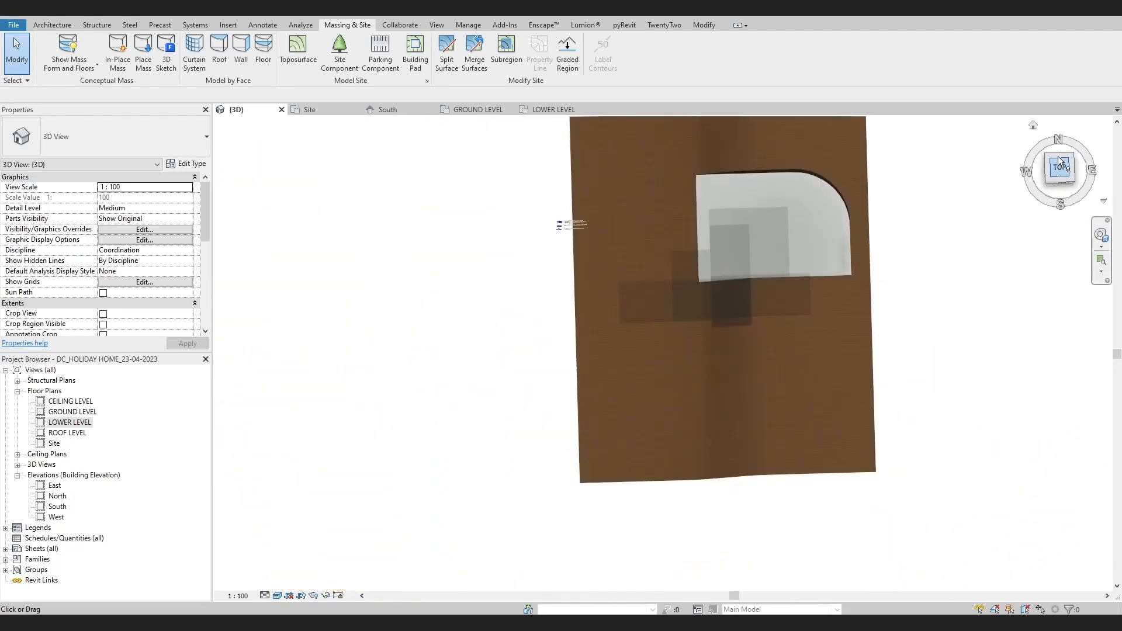
scroll(614, 303, up, 2)
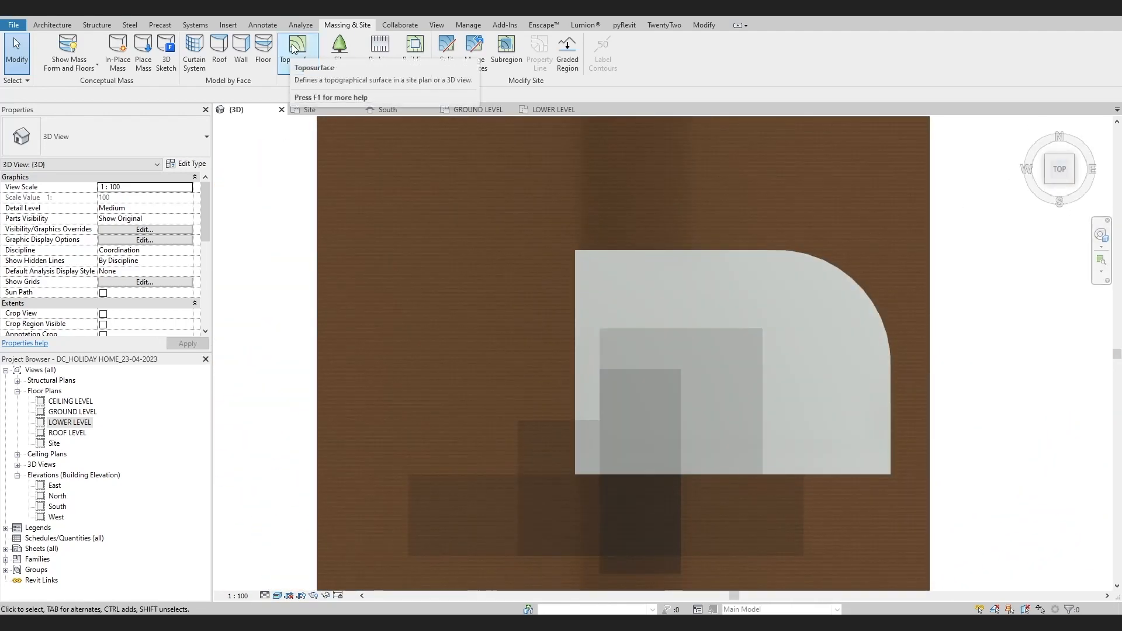
click(590, 254)
scroll(593, 325, up, 2)
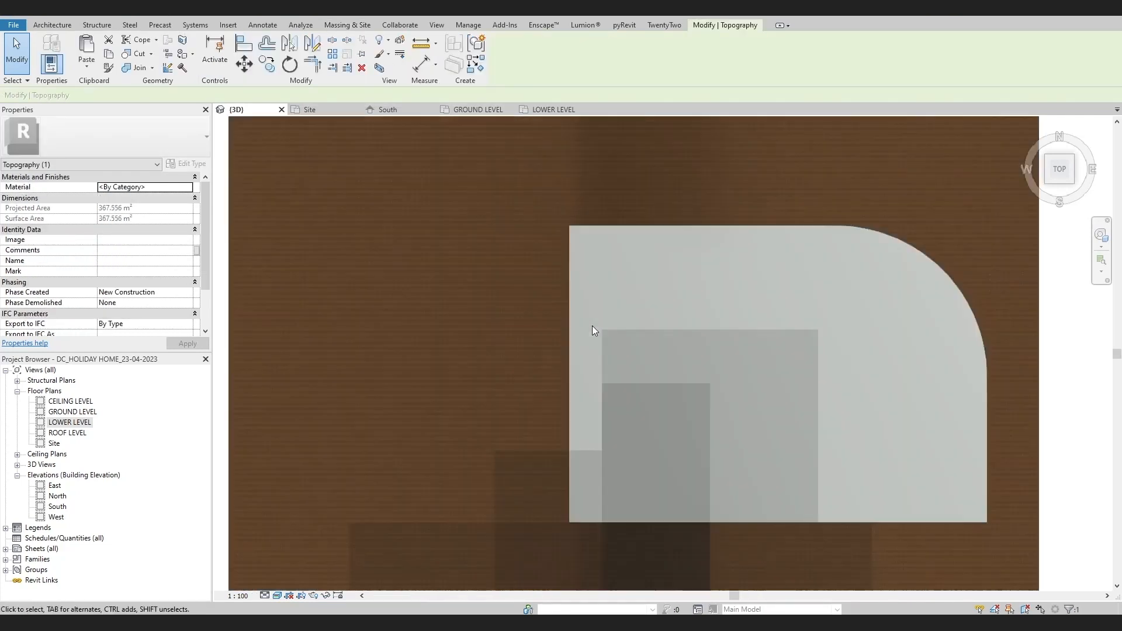
key(Escape)
middle_drag(630, 357, 351, 421)
click(1057, 172)
scroll(667, 257, up, 3)
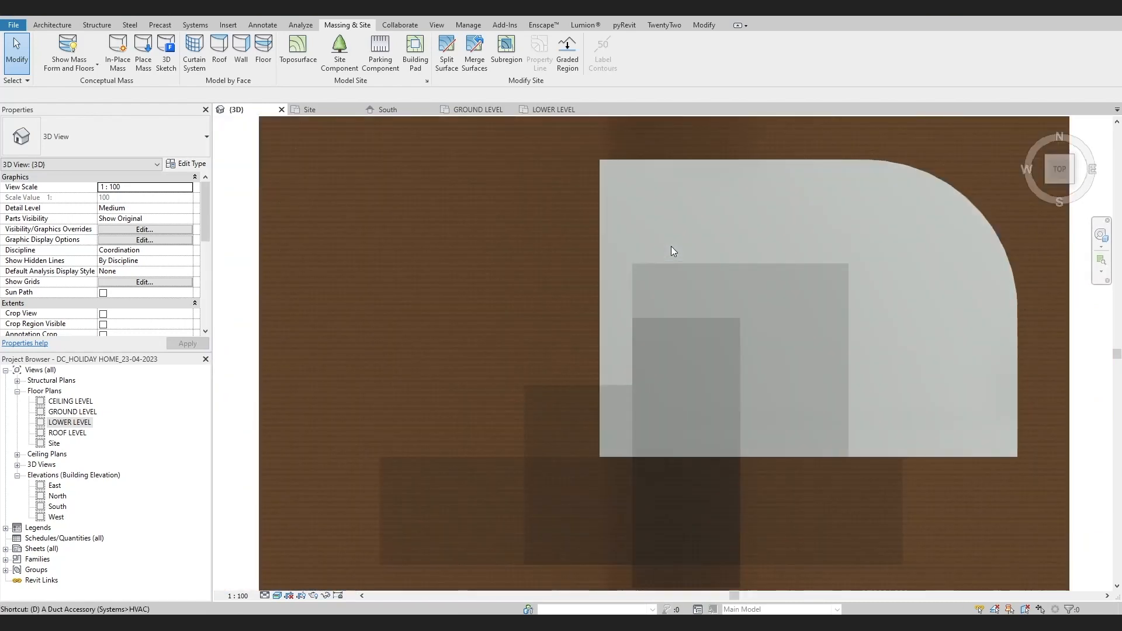
Draw a RED LINE detail rectangle of 12000 by about 6723 mm over the northern forms in the Site plan, starting from their northwest corner
double_click(53, 443)
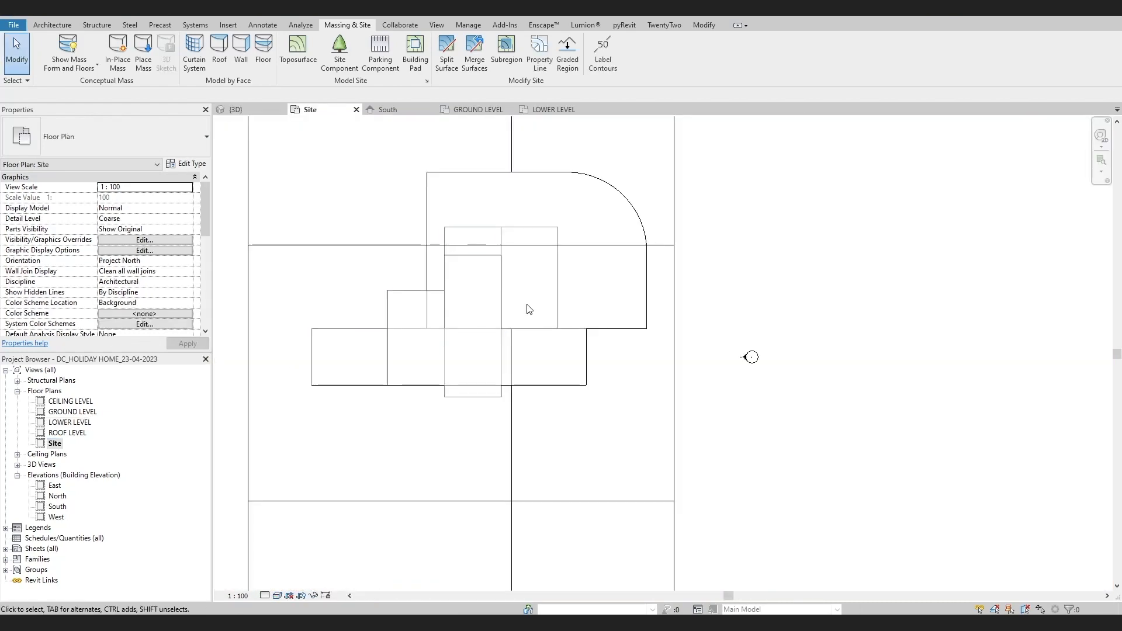
scroll(508, 333, up, 5)
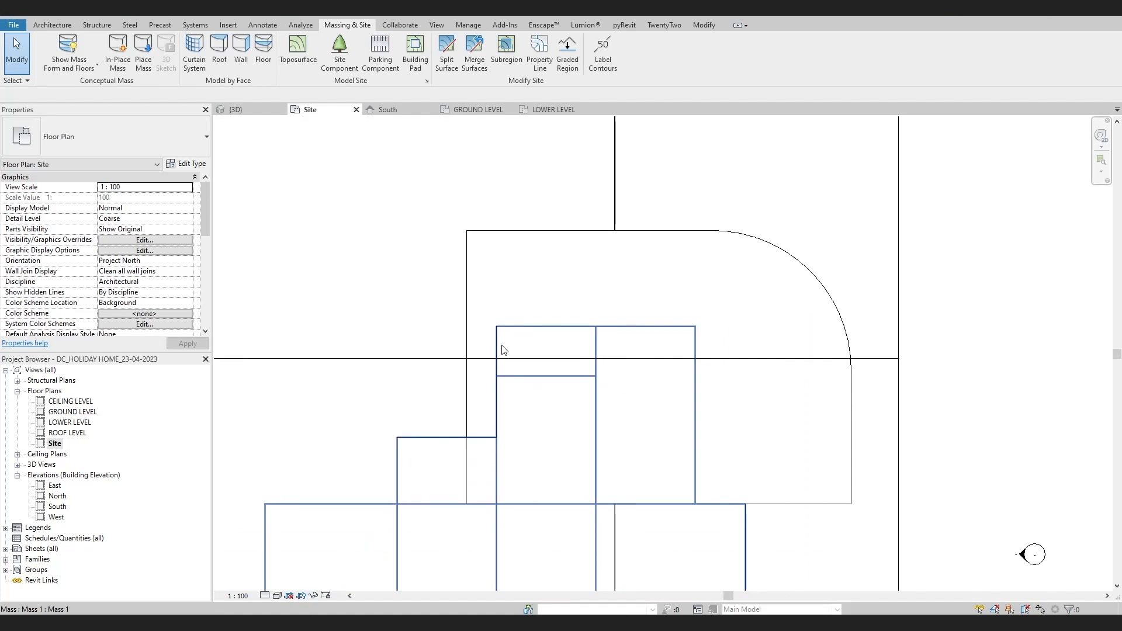
scroll(504, 350, up, 2)
key(d)
key(l)
click(608, 59)
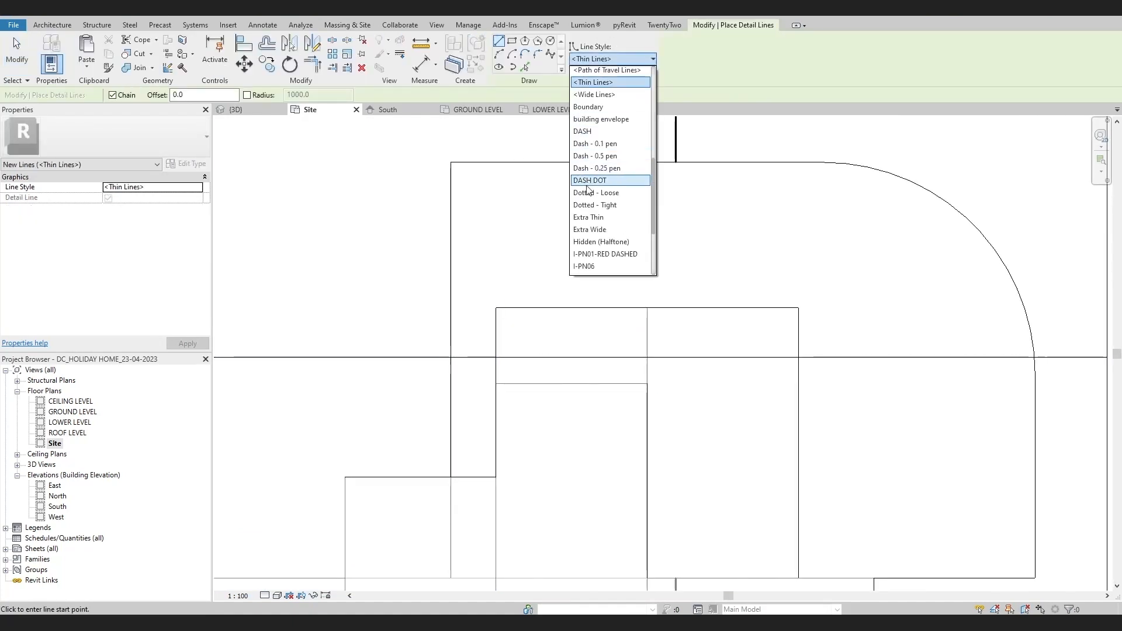
scroll(608, 175, down, 3)
click(607, 195)
click(512, 41)
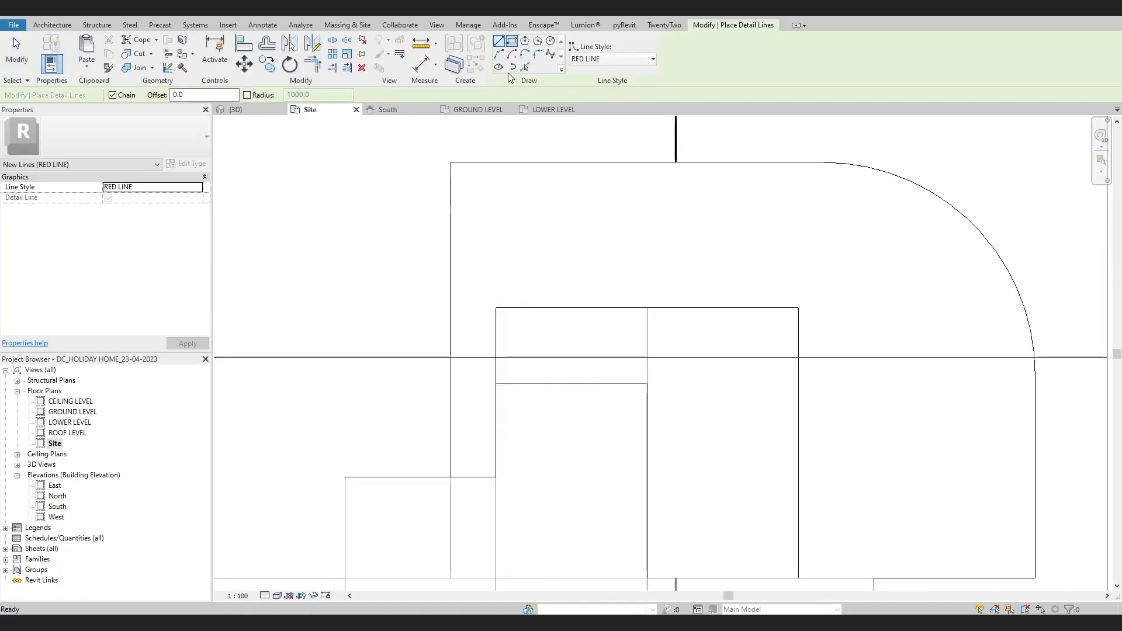
click(496, 308)
middle_drag(752, 481, 685, 378)
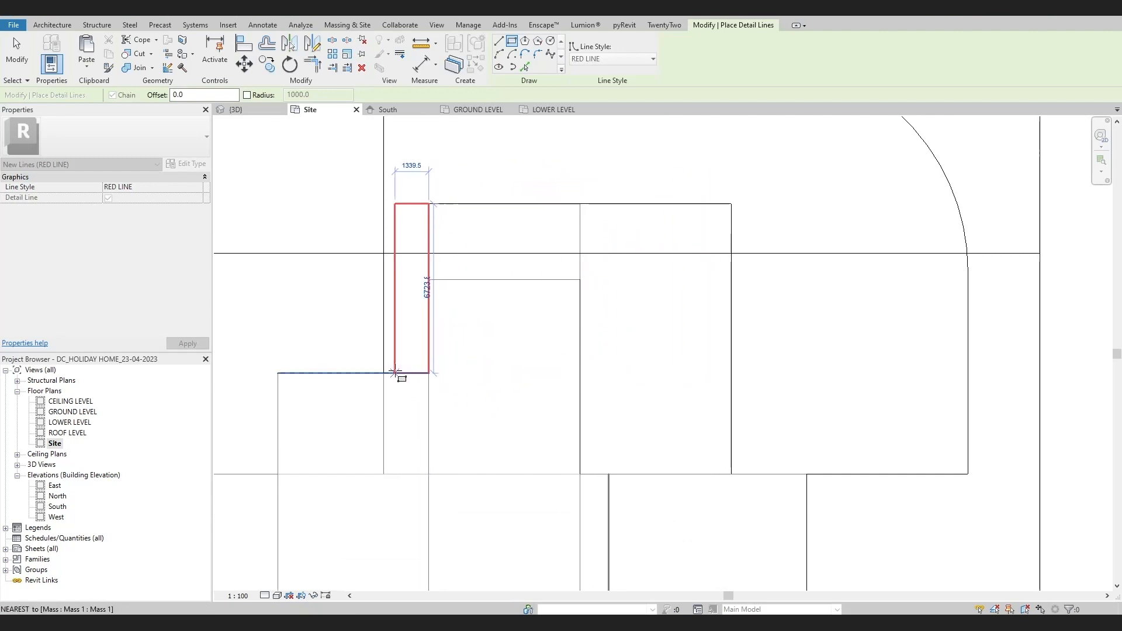
click(395, 375)
key(Escape)
key(Escape)
drag(395, 336, 737, 332)
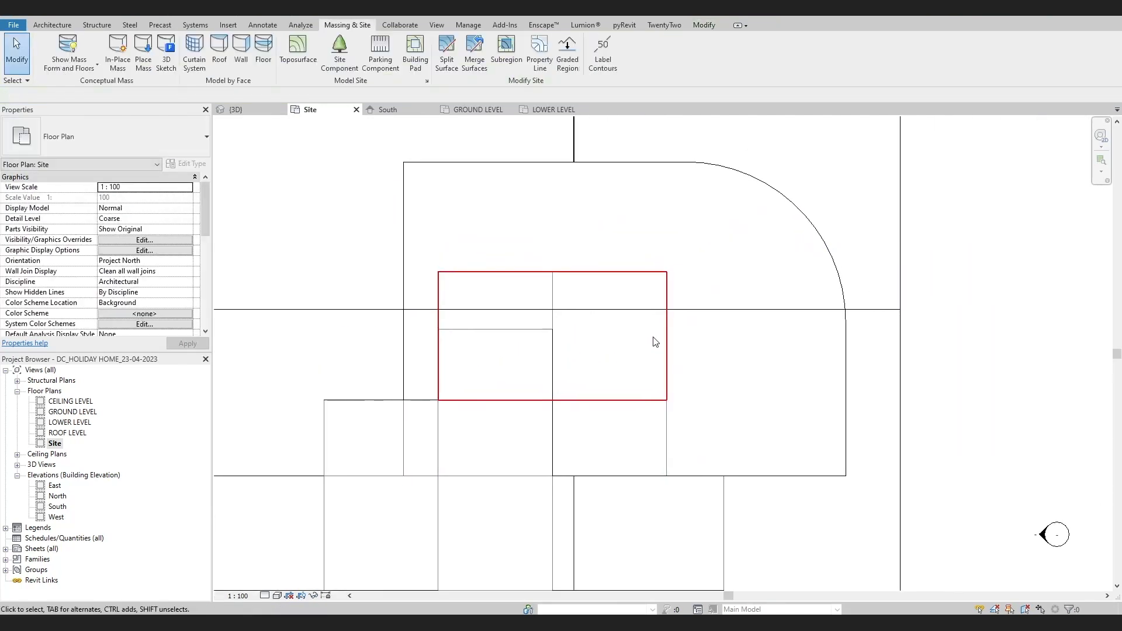
scroll(695, 339, down, 2)
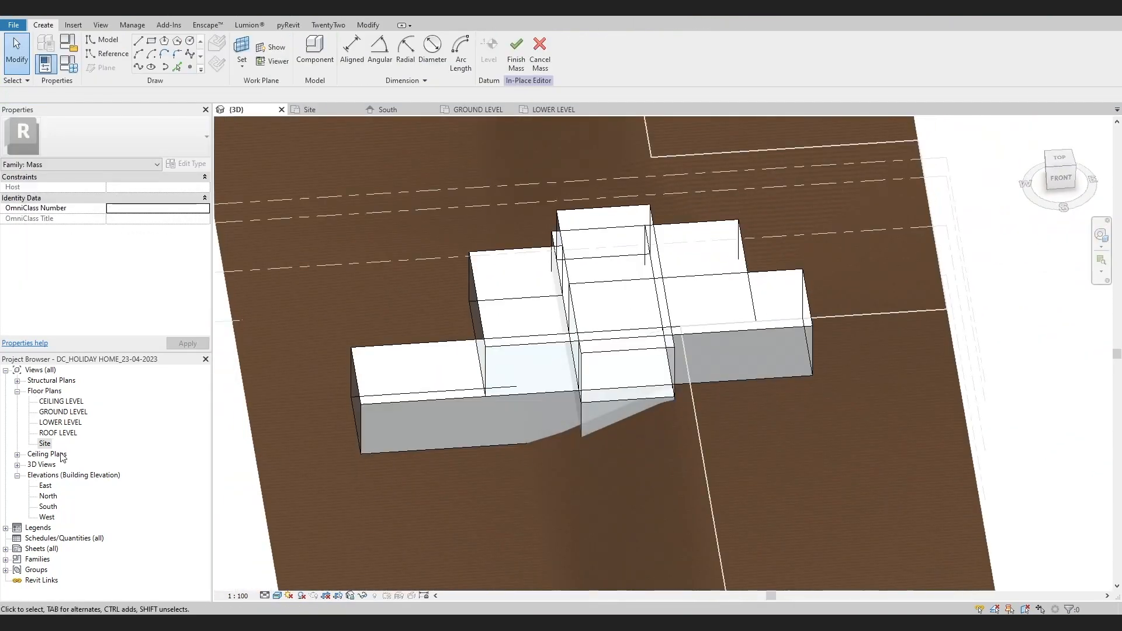
Check the mass forms against the red rectangle in the Site plan and finish the in-place mass
double_click(46, 445)
scroll(575, 433, up, 2)
middle_drag(536, 442, 639, 446)
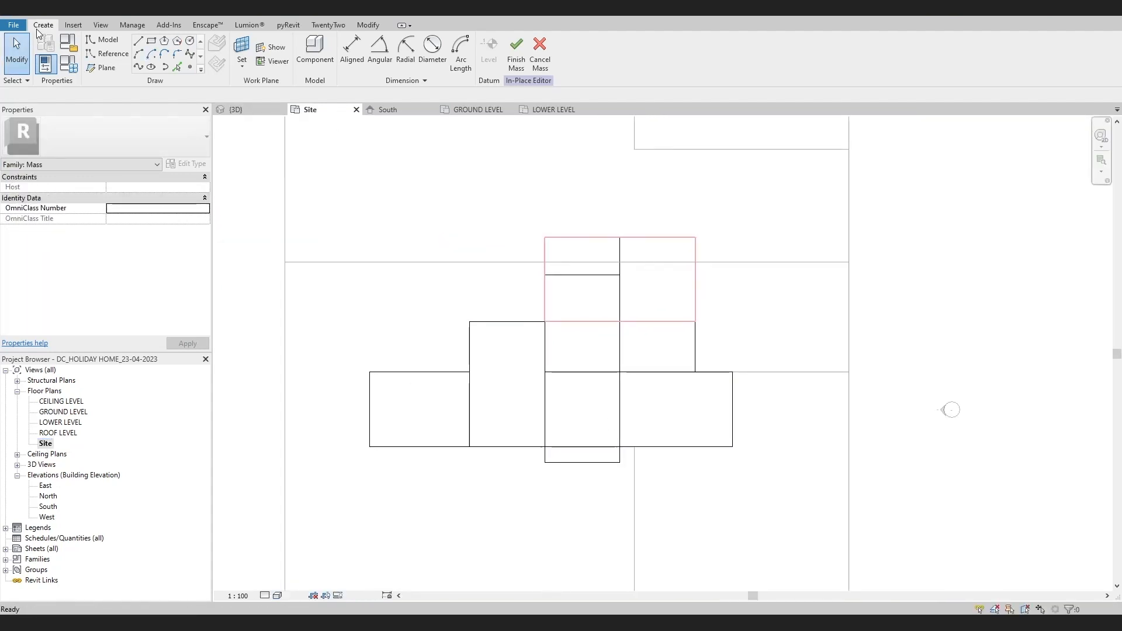
click(516, 52)
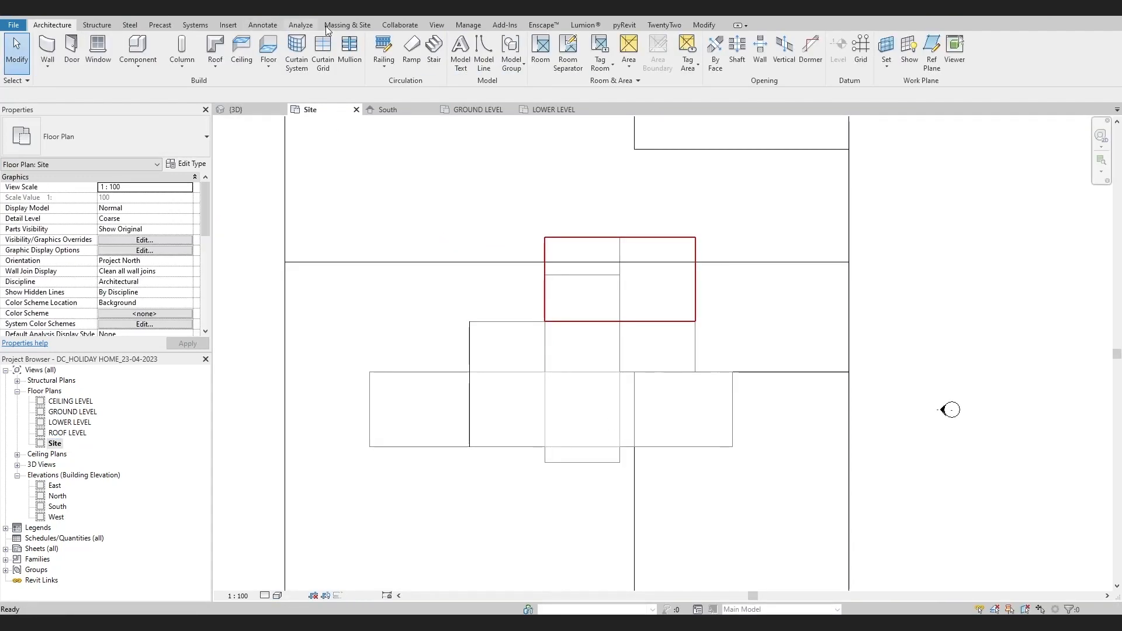
Start a building pad in the LOWER LEVEL plan and pick the edges of the west wing and southern projection as boundary lines
click(347, 25)
click(415, 52)
click(611, 68)
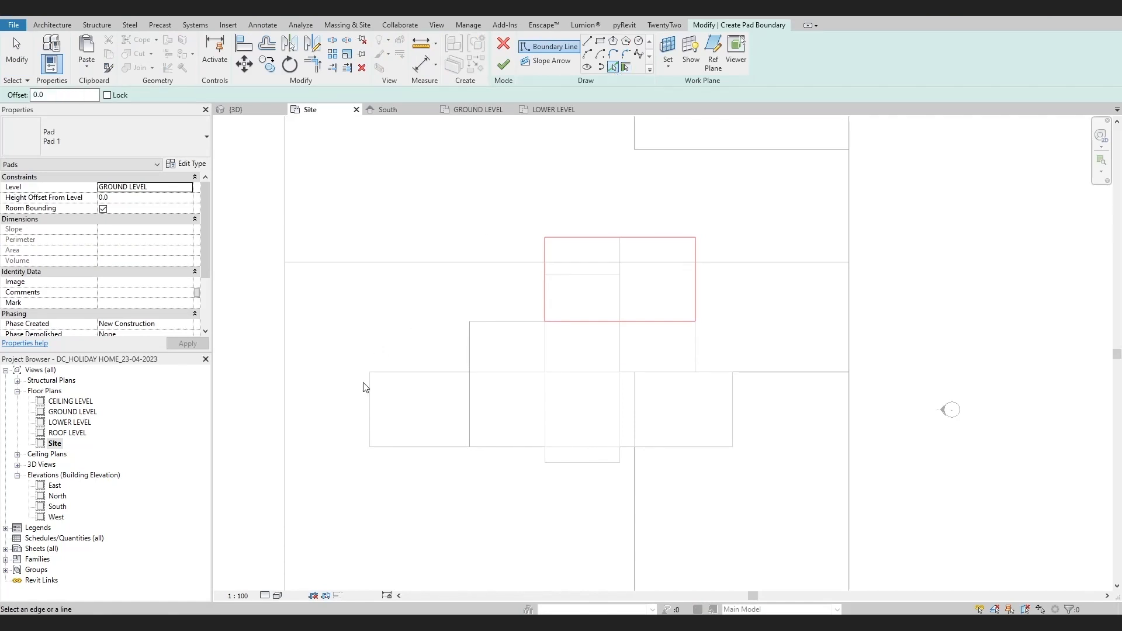
double_click(55, 422)
scroll(568, 409, up, 3)
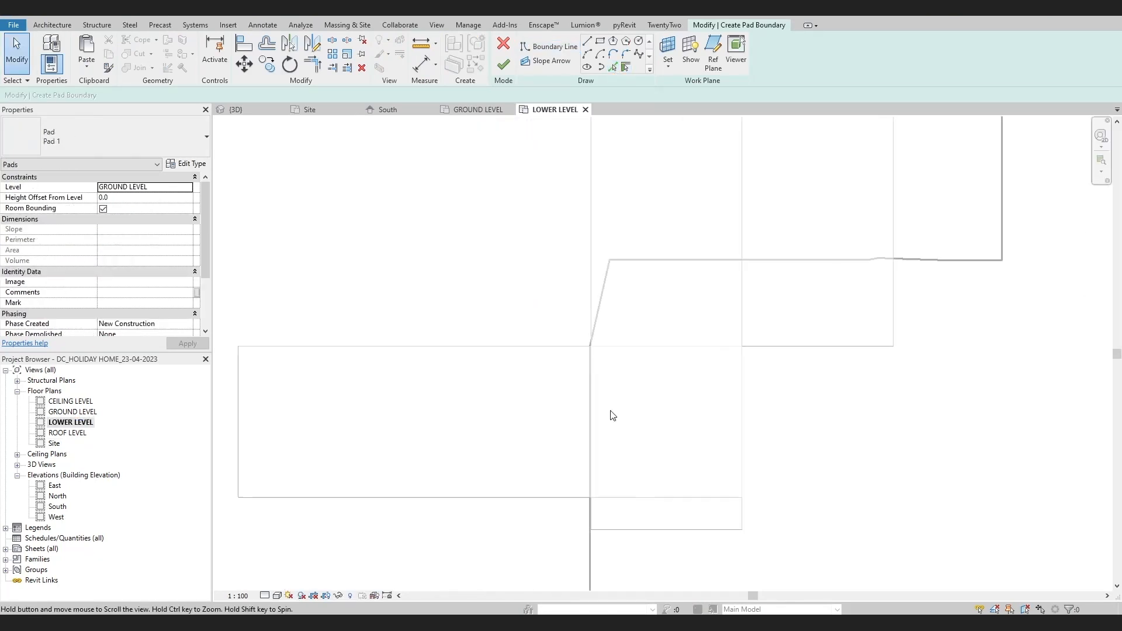
click(611, 68)
click(359, 500)
scroll(556, 533, down, 1)
middle_drag(558, 533, 481, 478)
scroll(503, 461, up, 4)
click(505, 462)
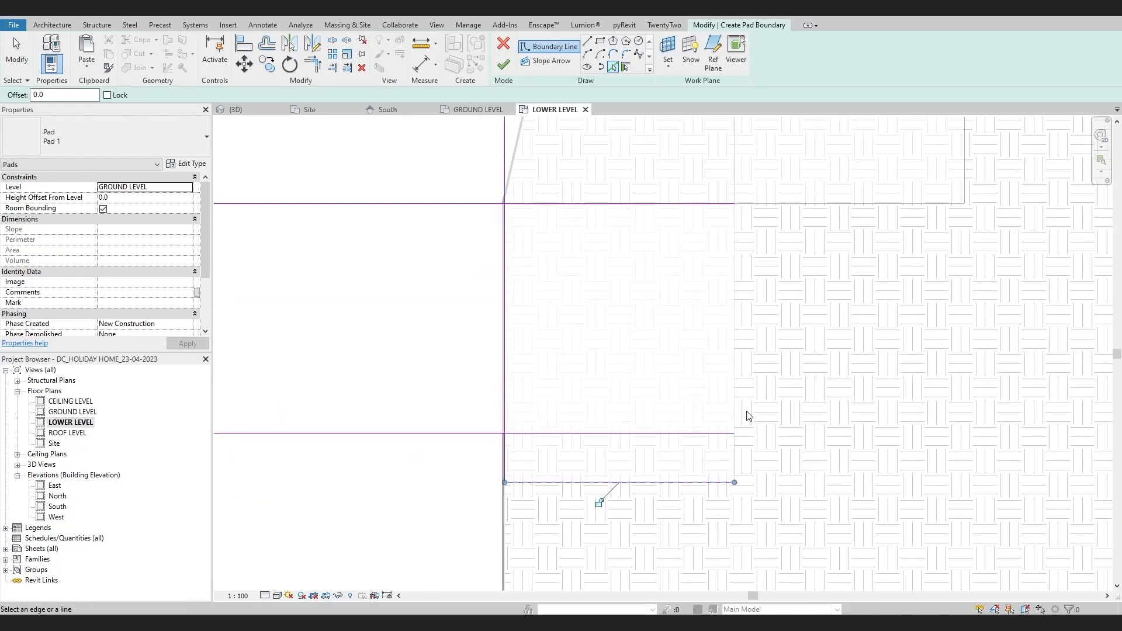
Pick the east edge of the southern form and the outer edges of the northern block as further pad boundary lines
click(734, 364)
scroll(735, 362, down, 2)
middle_drag(737, 353, 690, 499)
click(806, 387)
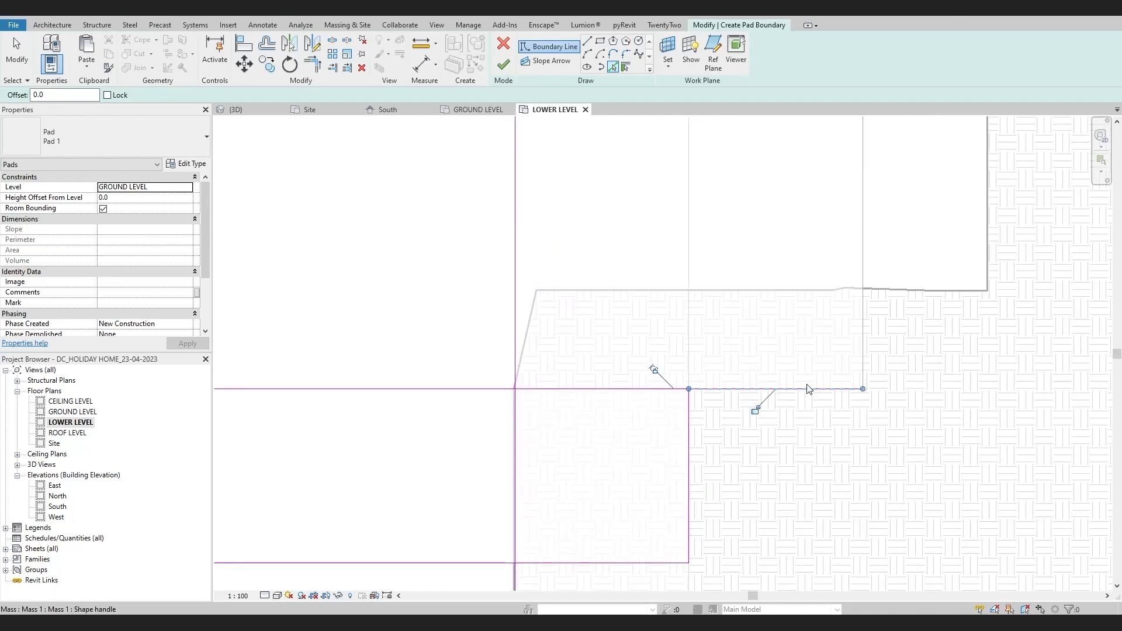
scroll(812, 380, down, 1)
middle_drag(848, 363, 751, 461)
scroll(593, 271, down, 3)
click(543, 234)
scroll(564, 316, down, 1)
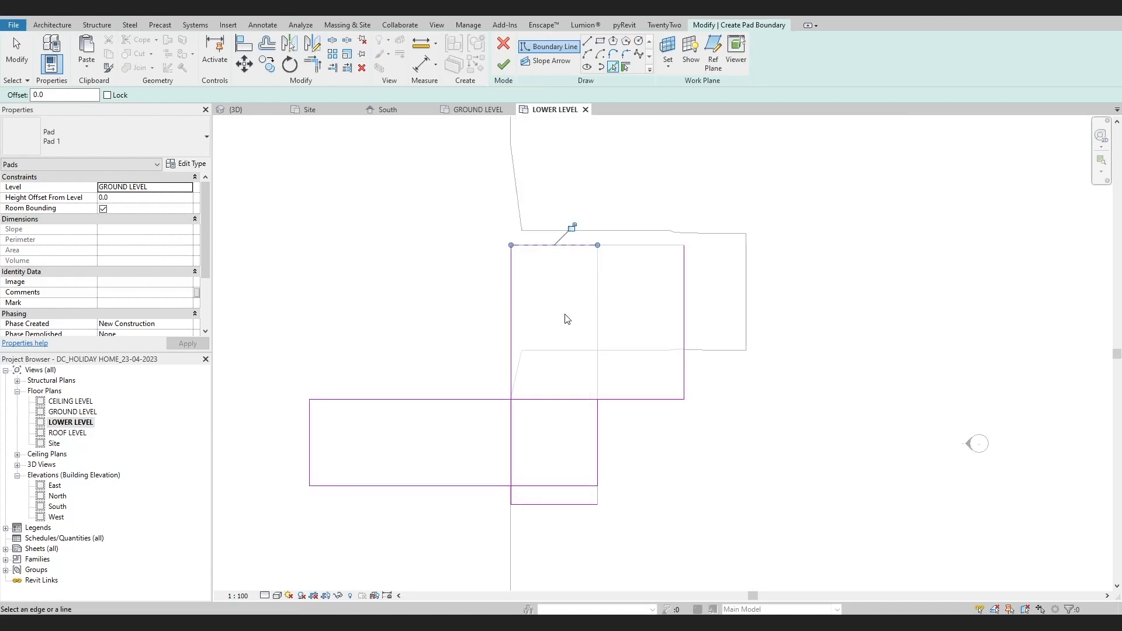
Trim the pad boundary lines at the southern corners where the west wing meets the southern projection
scroll(534, 452, up, 3)
middle_drag(535, 452, 575, 399)
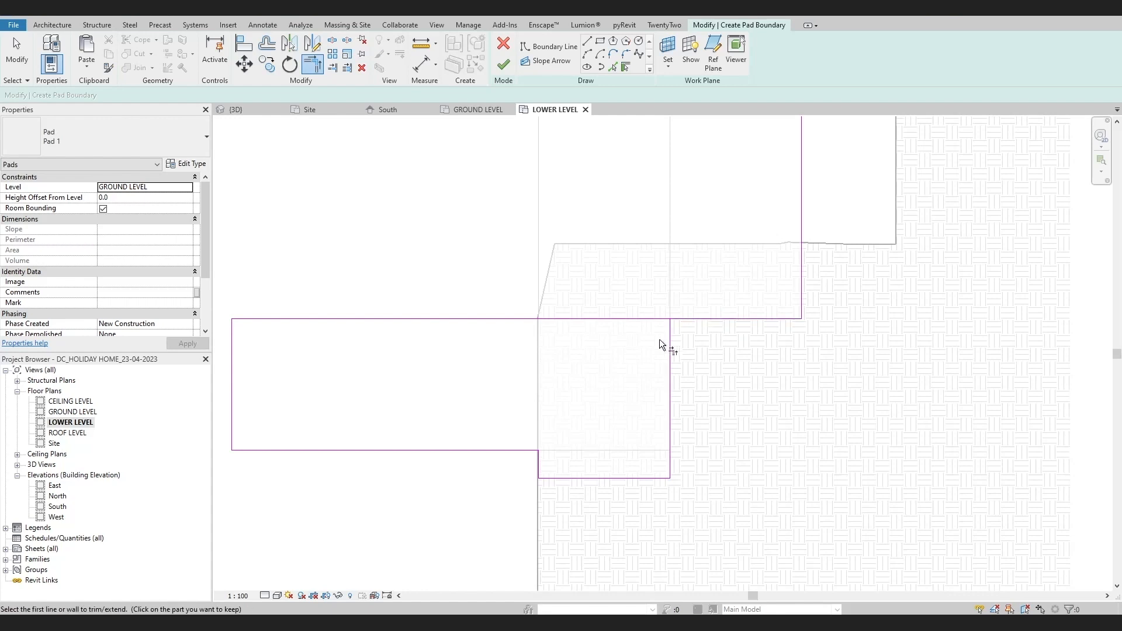
scroll(571, 320, down, 1)
middle_drag(579, 335, 587, 420)
Pick the northern block's west edge as a boundary line, trim the remaining corners into one closed outline, and finish the pad
click(614, 67)
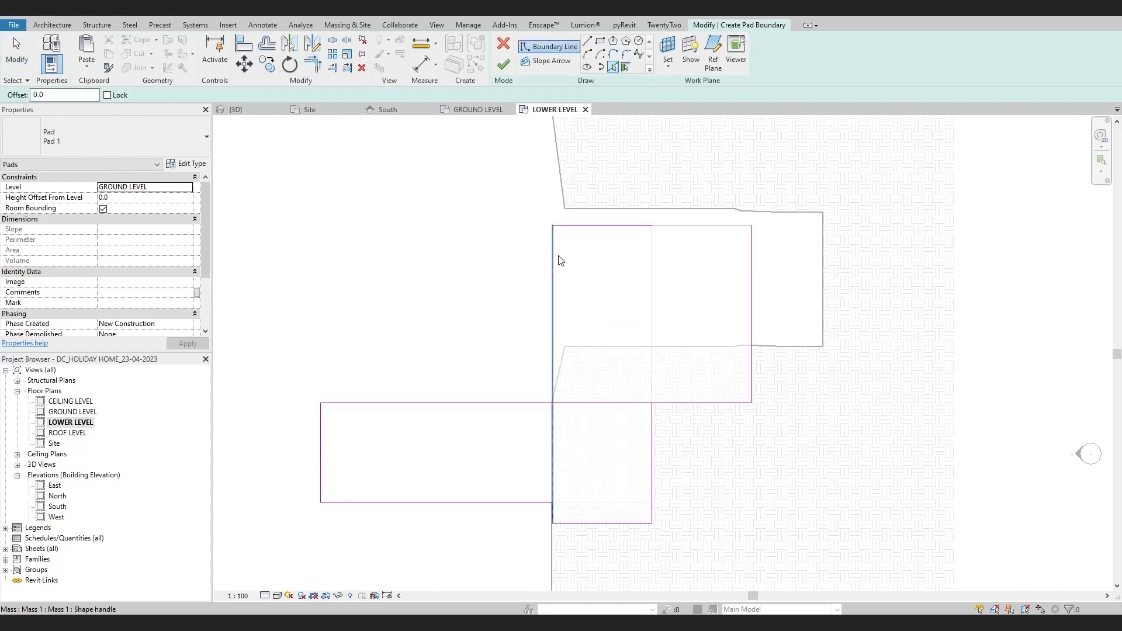
click(554, 257)
key(Escape)
scroll(526, 403, up, 1)
key(t)
key(r)
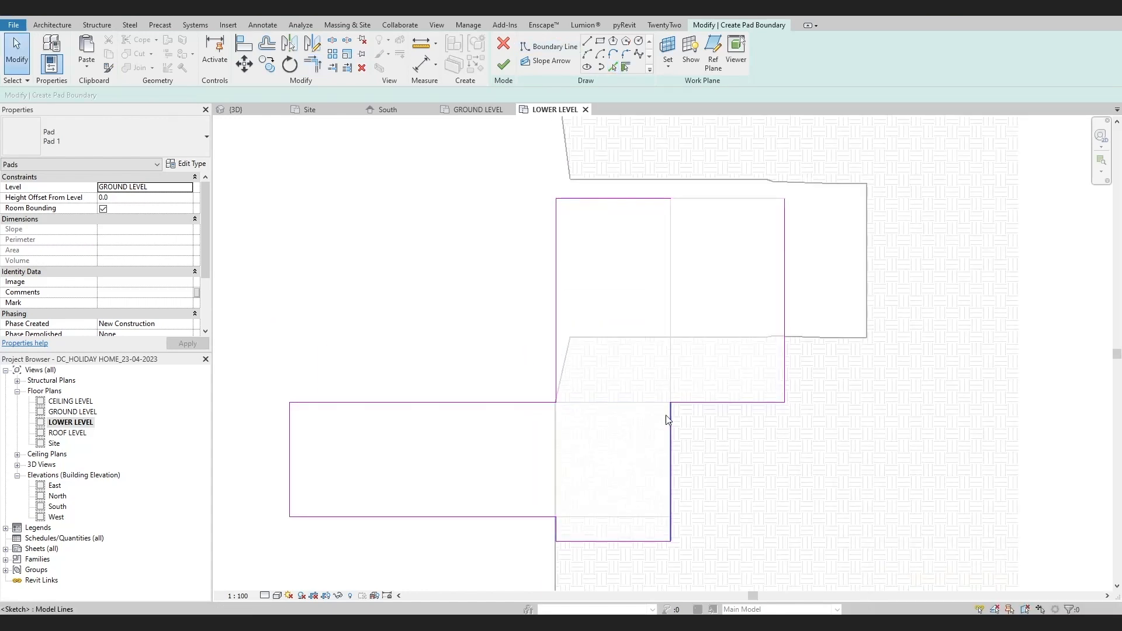
click(583, 199)
click(783, 230)
key(Escape)
click(502, 65)
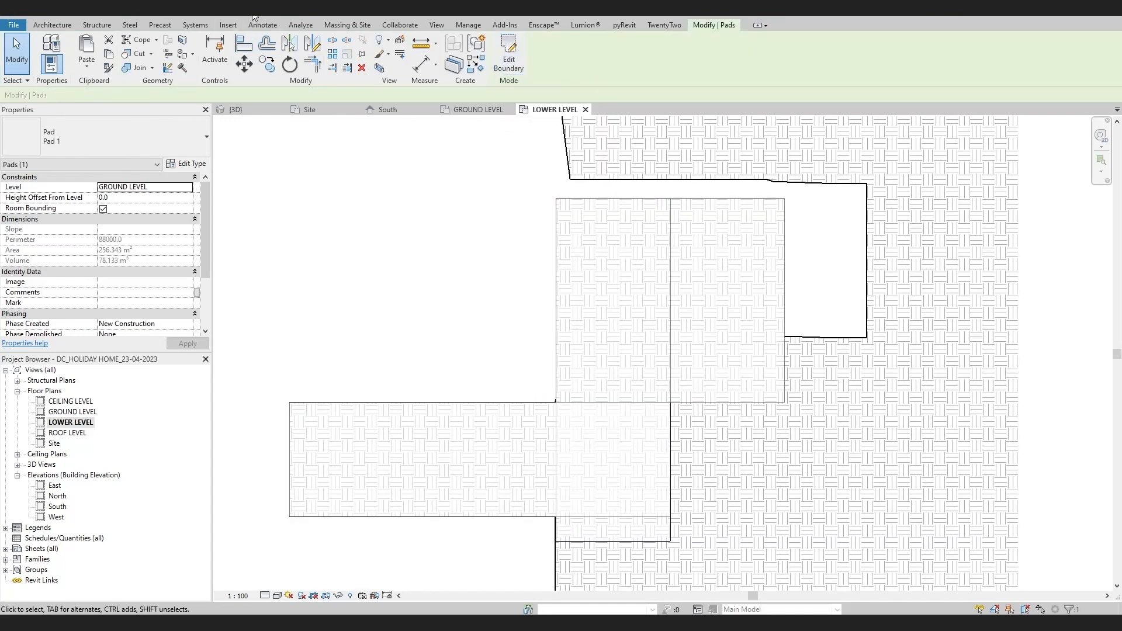
Select the new pad in the 3D view and set its level to LOWER LEVEL
click(253, 14)
shift+middle_drag(720, 317, 822, 303)
scroll(718, 374, up, 2)
shift+middle_drag(696, 441, 830, 427)
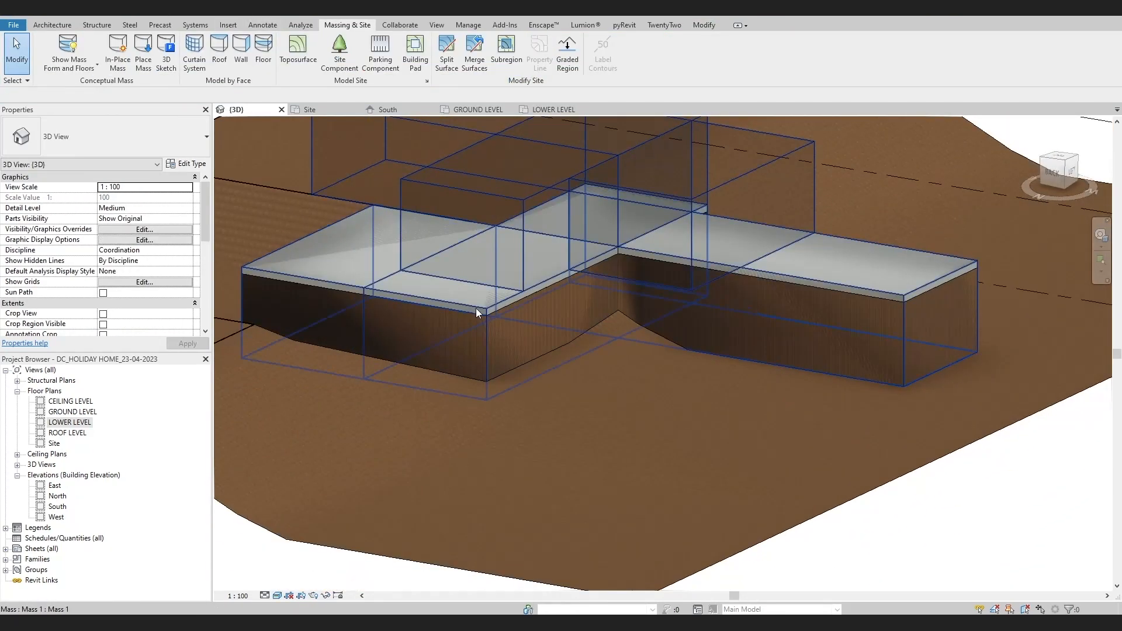
click(476, 307)
key(Escape)
click(394, 293)
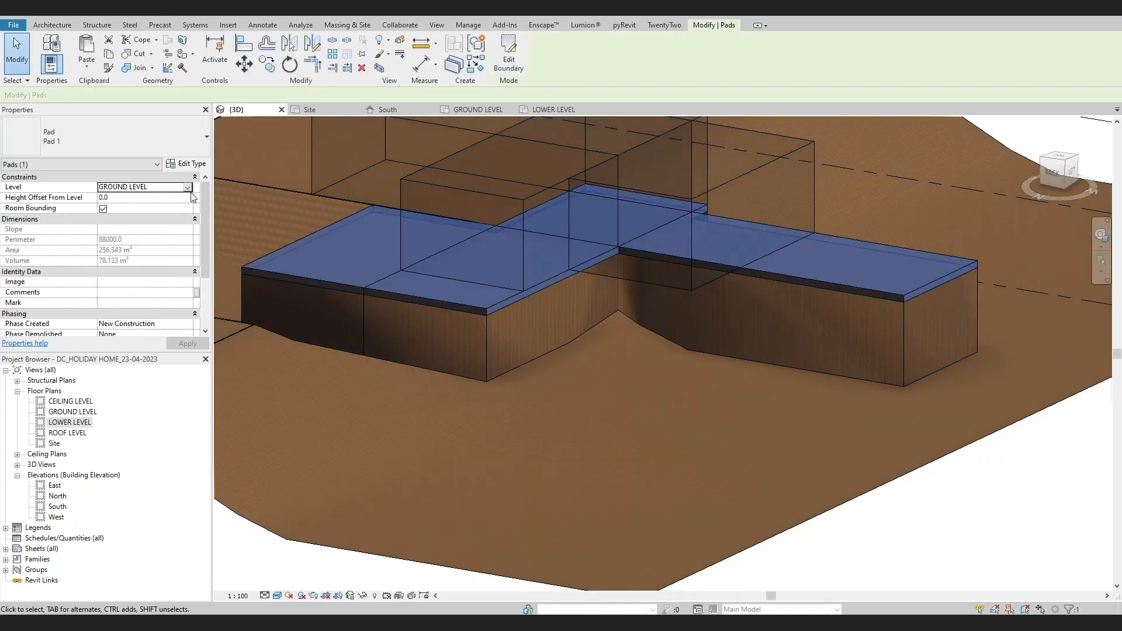
click(188, 189)
click(132, 197)
Examine how the lowered pad cuts into the sloped terrain beneath the masses, in 3D and in the South elevation
click(642, 483)
shift+middle_drag(644, 486, 429, 416)
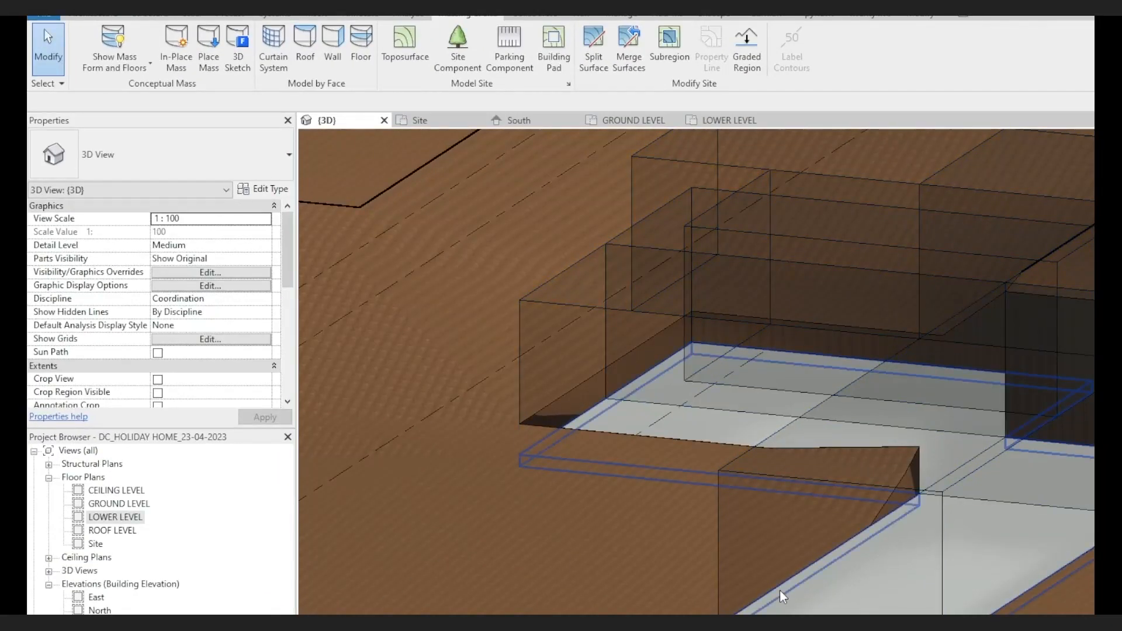
click(784, 596)
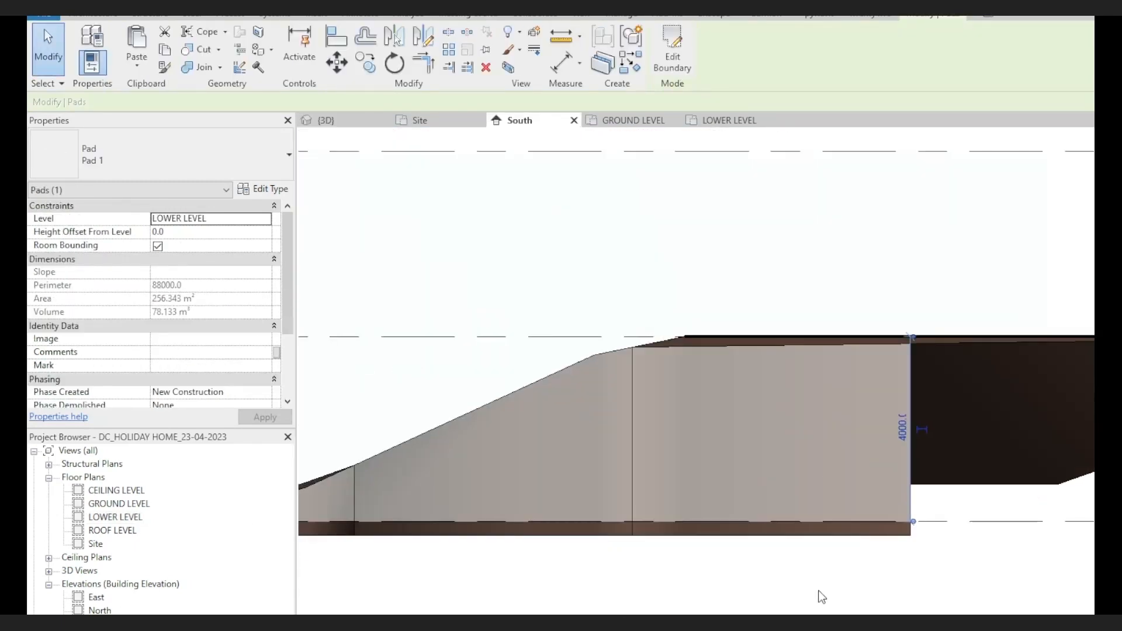
scroll(818, 592, down, 4)
middle_drag(819, 591, 955, 522)
scroll(867, 567, down, 1)
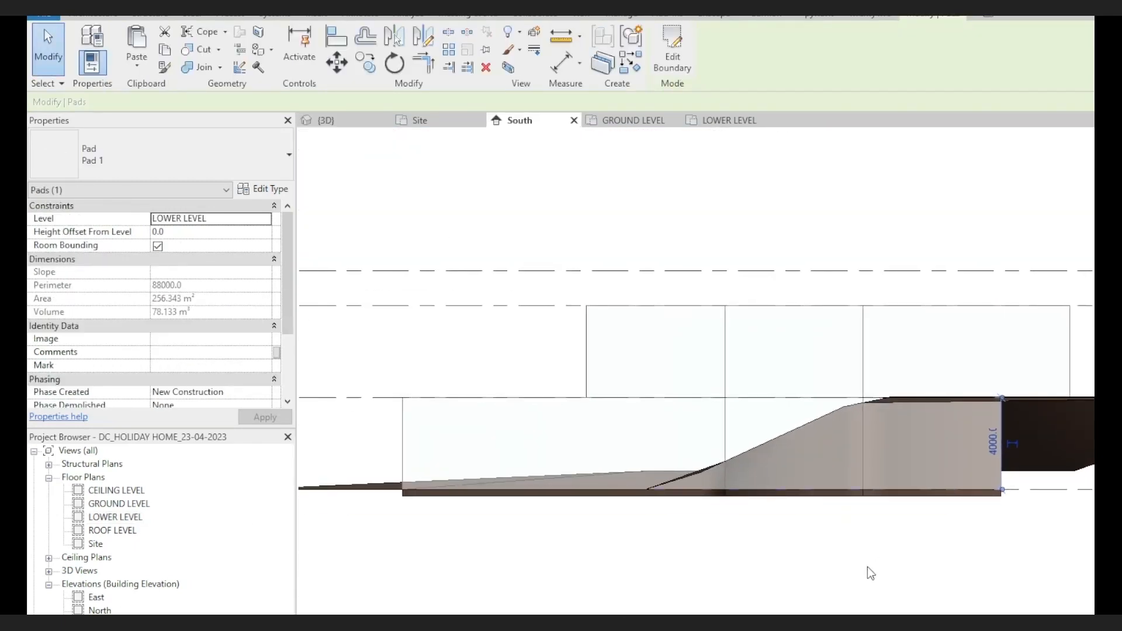
scroll(1025, 510, up, 2)
middle_drag(566, 523, 616, 524)
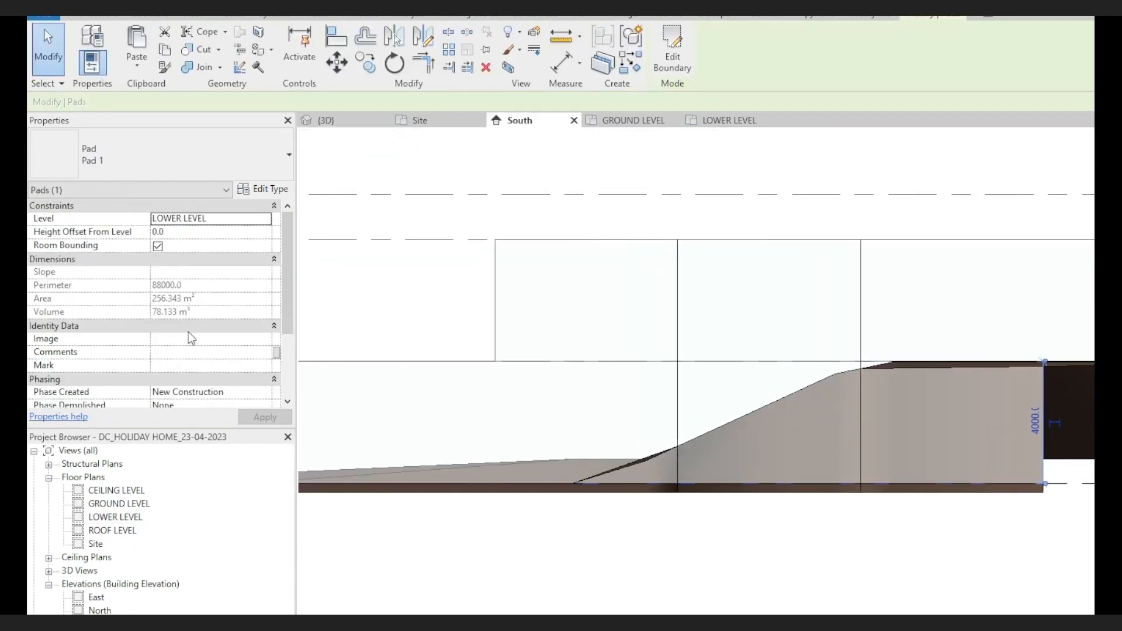
click(514, 561)
scroll(514, 561, down, 1)
middle_drag(514, 561, 609, 551)
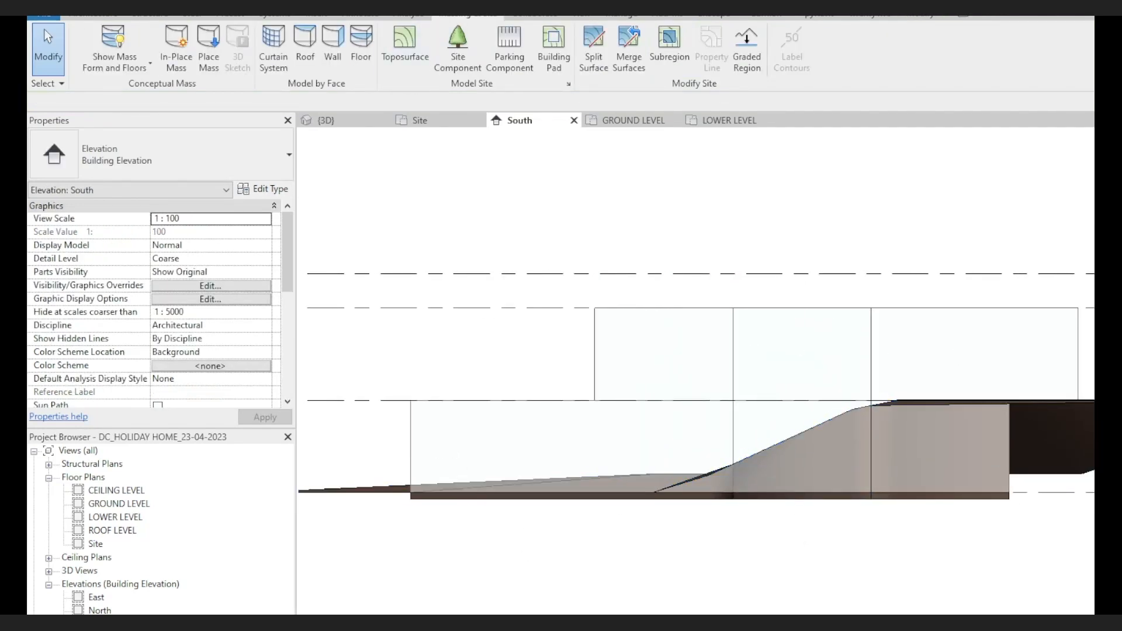
click(325, 120)
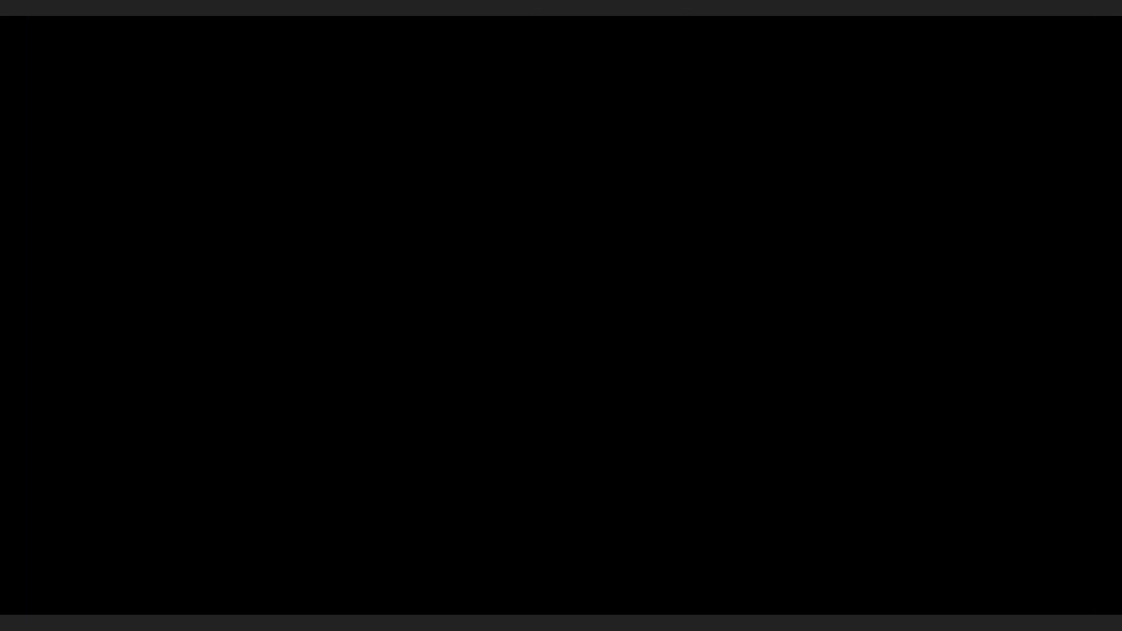